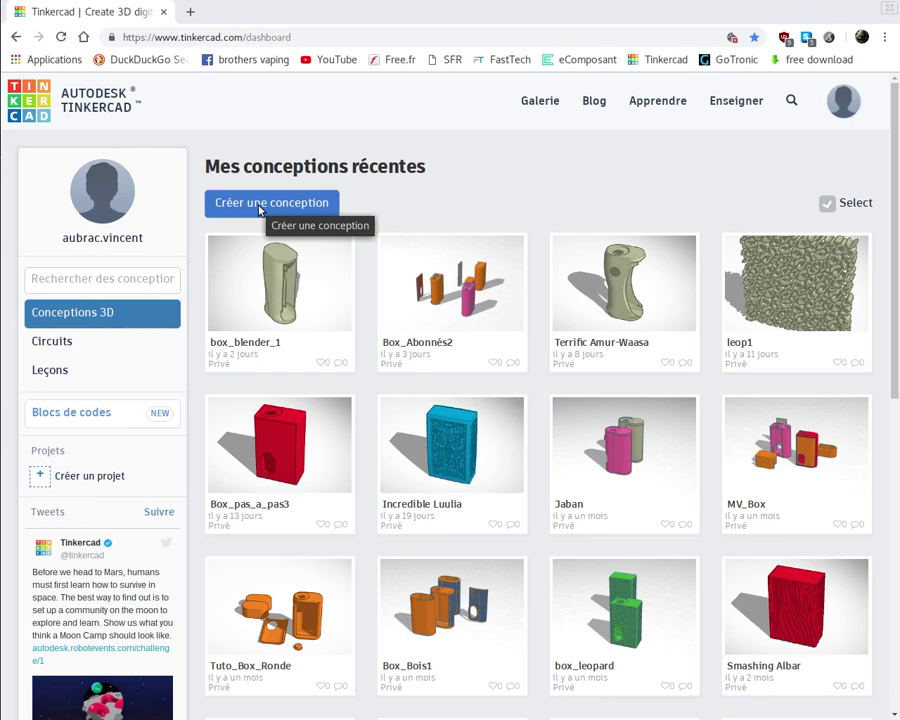
Create a new 3D design and place a ruler at the centre of the workplane
click(258, 203)
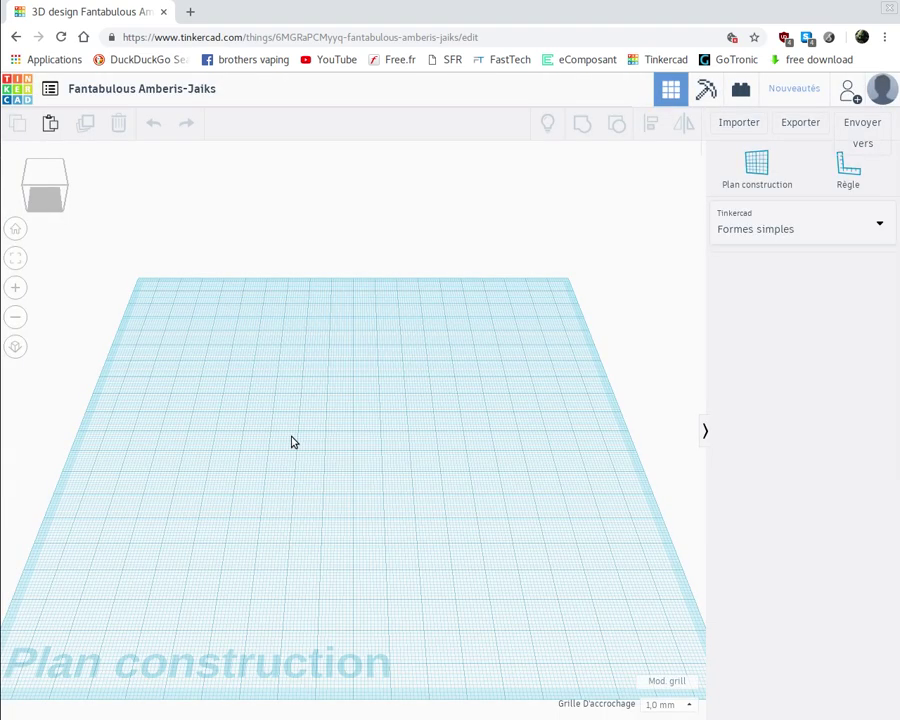
click(850, 172)
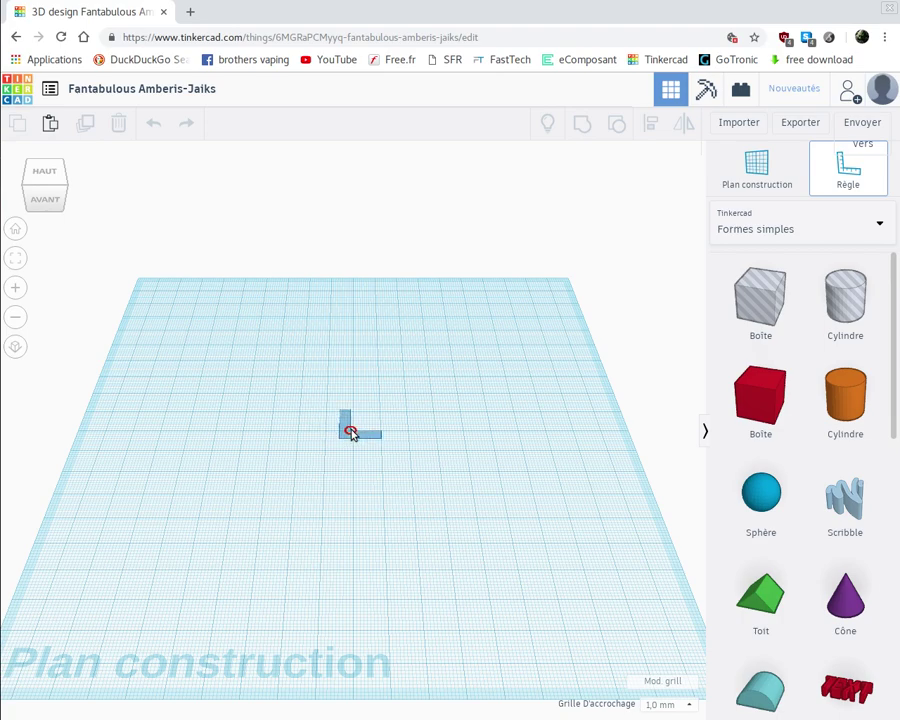
click(353, 431)
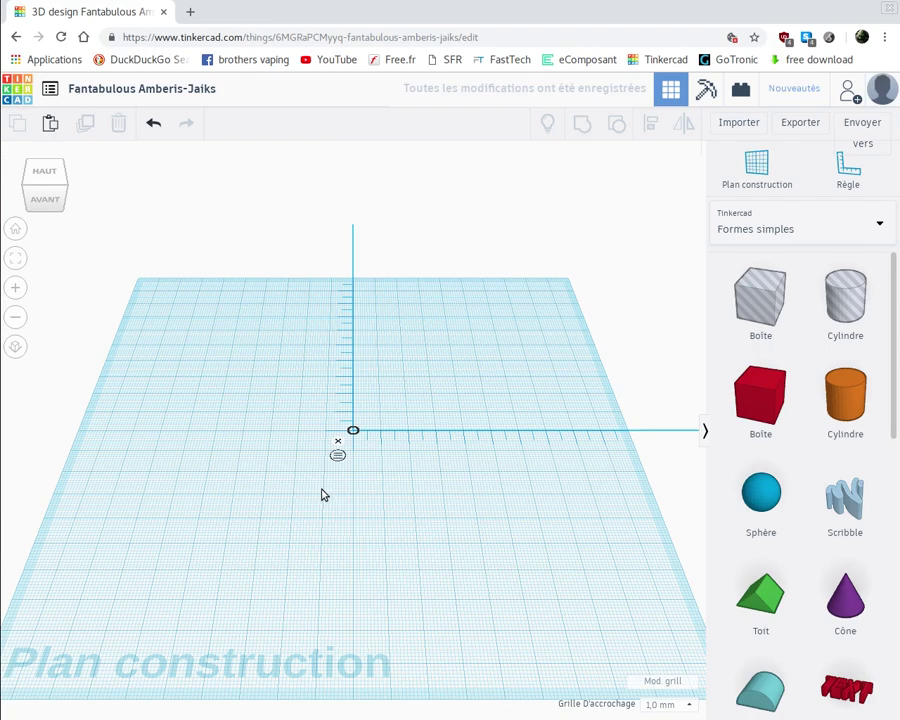
right_drag(271, 508, 285, 470)
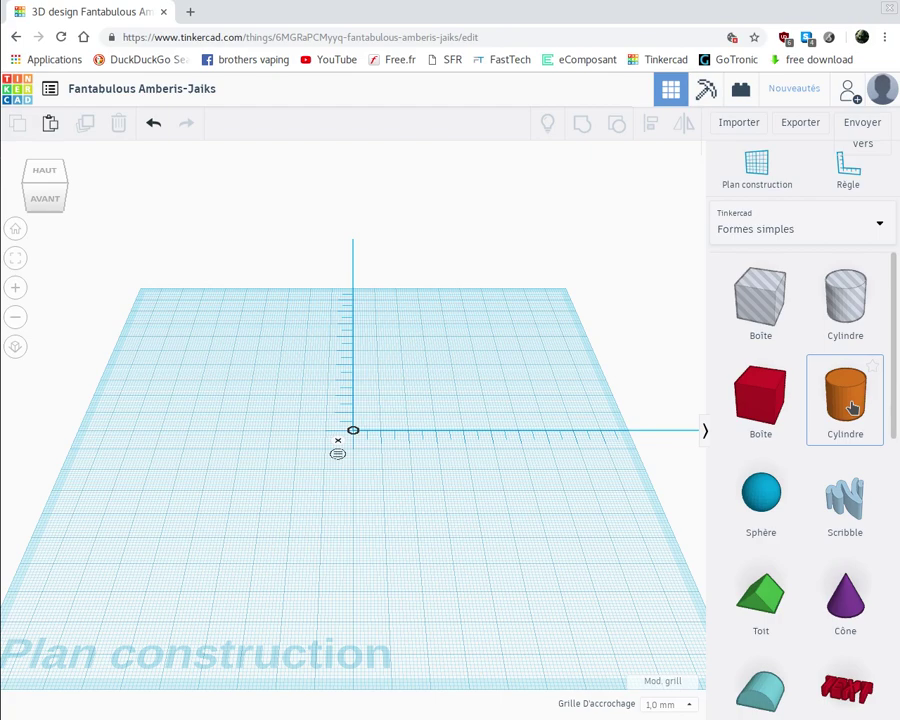
Add a solid cylinder beside the ruler origin, 19 mm in length and width, with 64 sides
drag(852, 407, 381, 438)
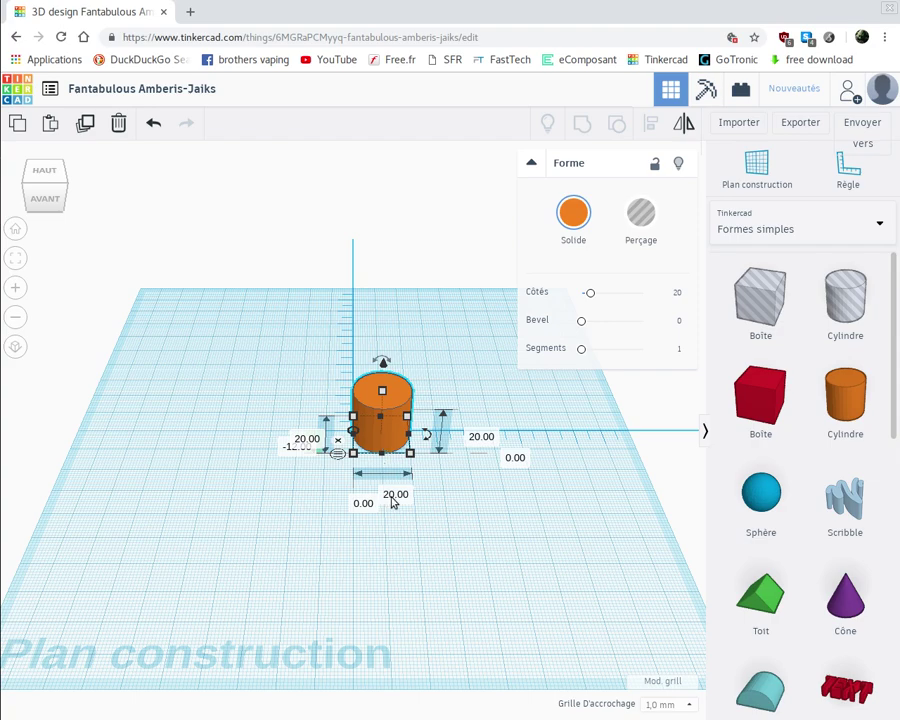
click(309, 438)
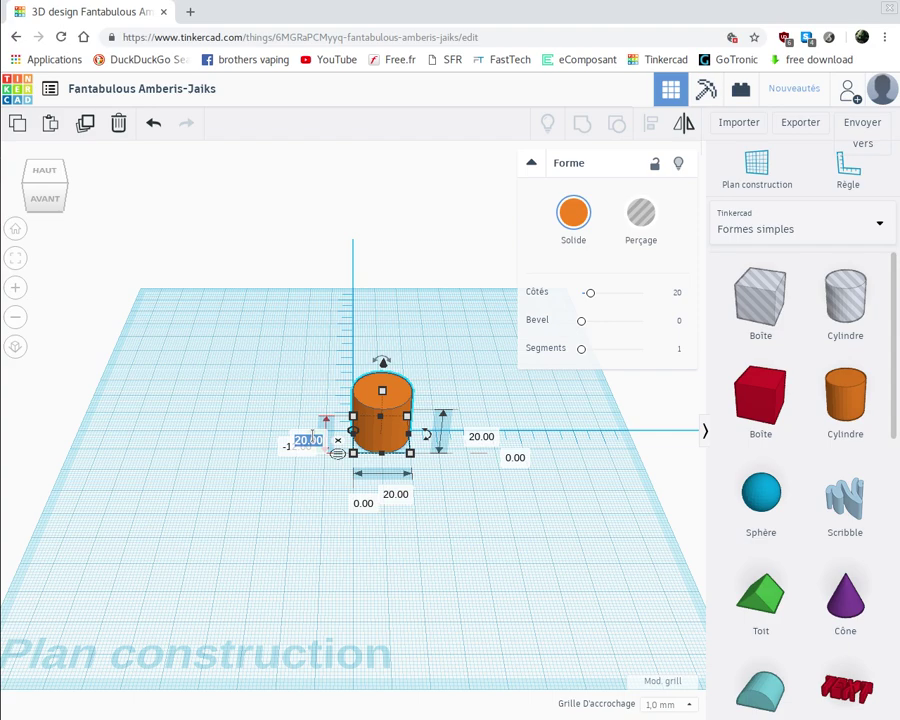
text(19)
click(396, 492)
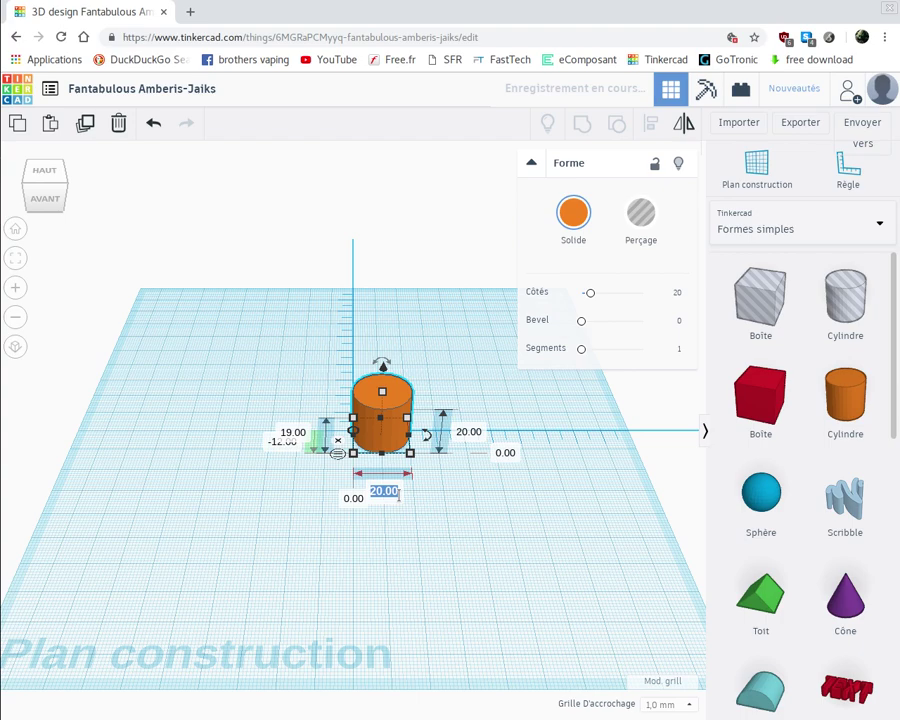
text(1)
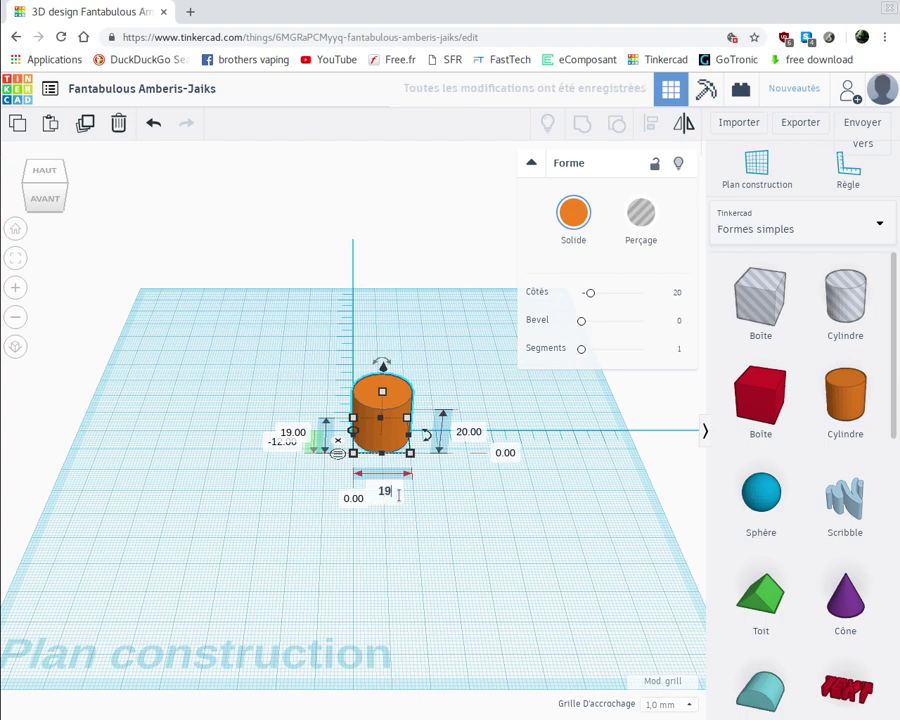
text(9)
key(Return)
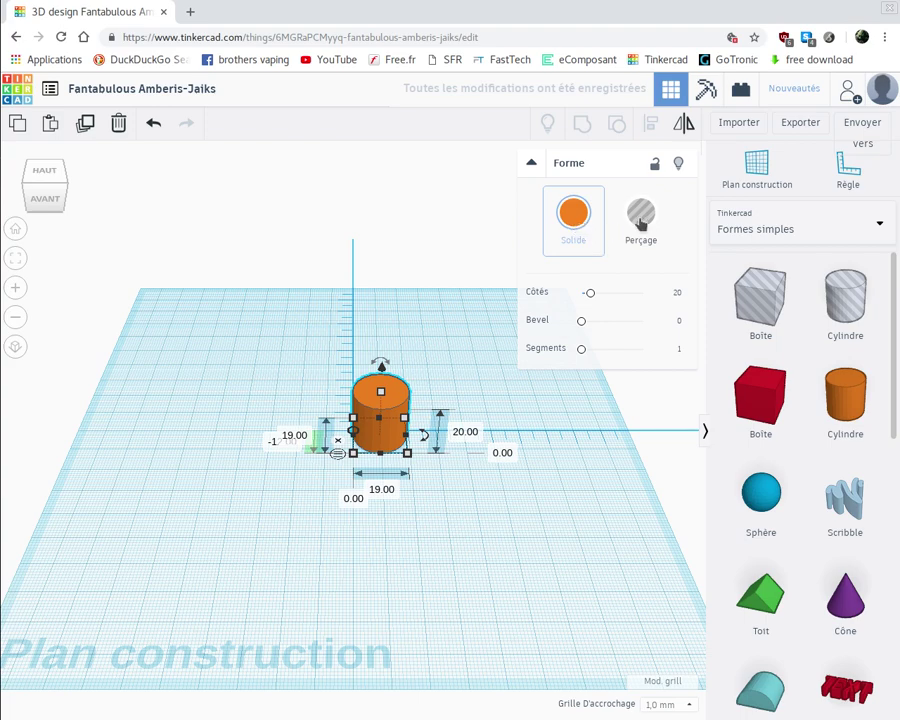
drag(591, 296, 643, 293)
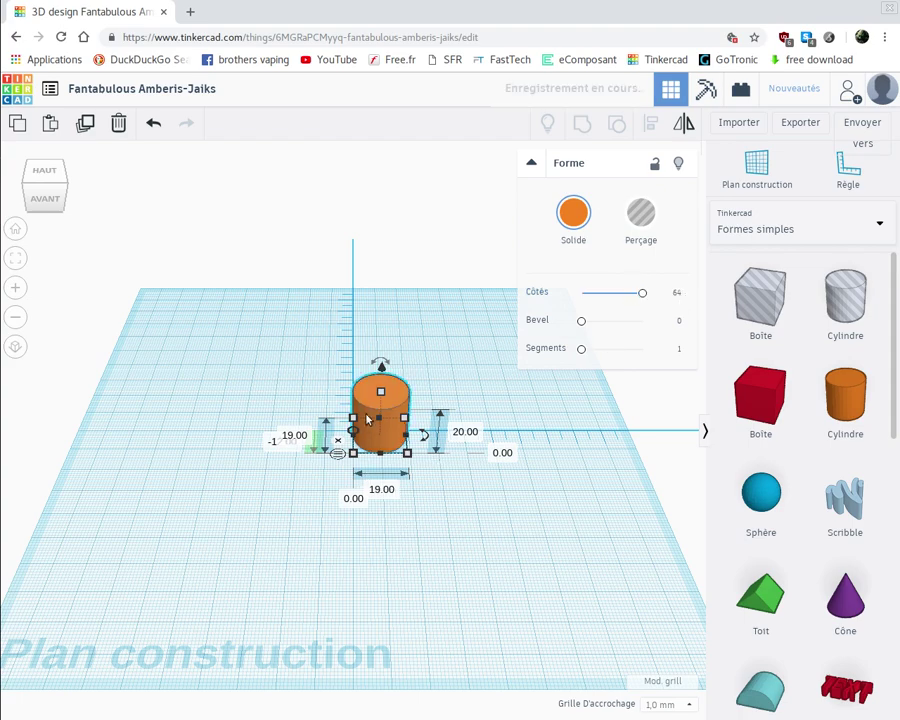
click(283, 474)
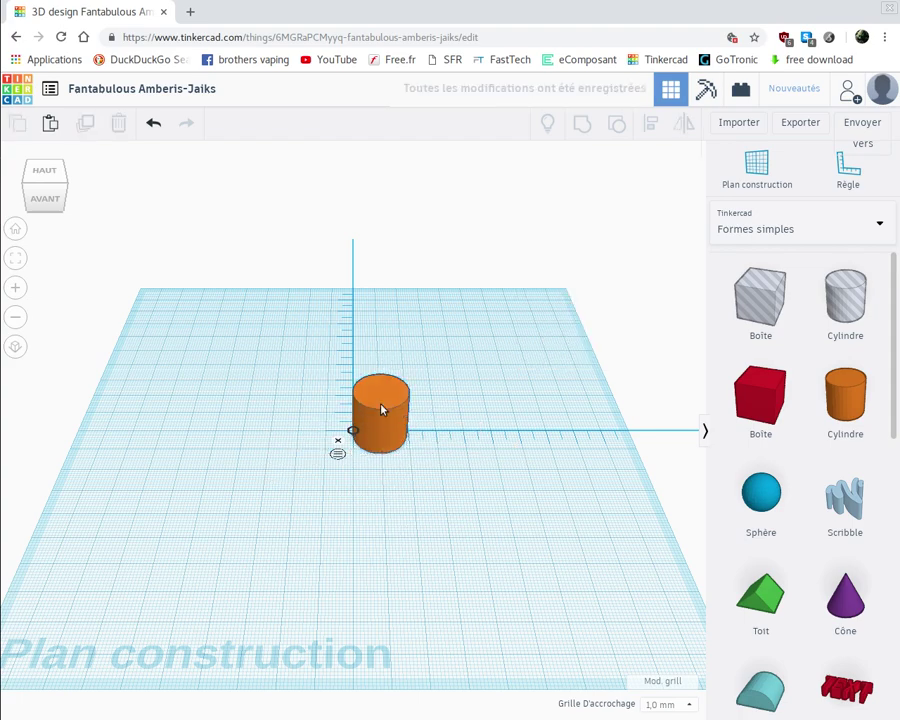
Set the cylinder's front-to-back offset from the ruler to -9.5 mm, centring it on the ruler's horizontal axis
click(381, 408)
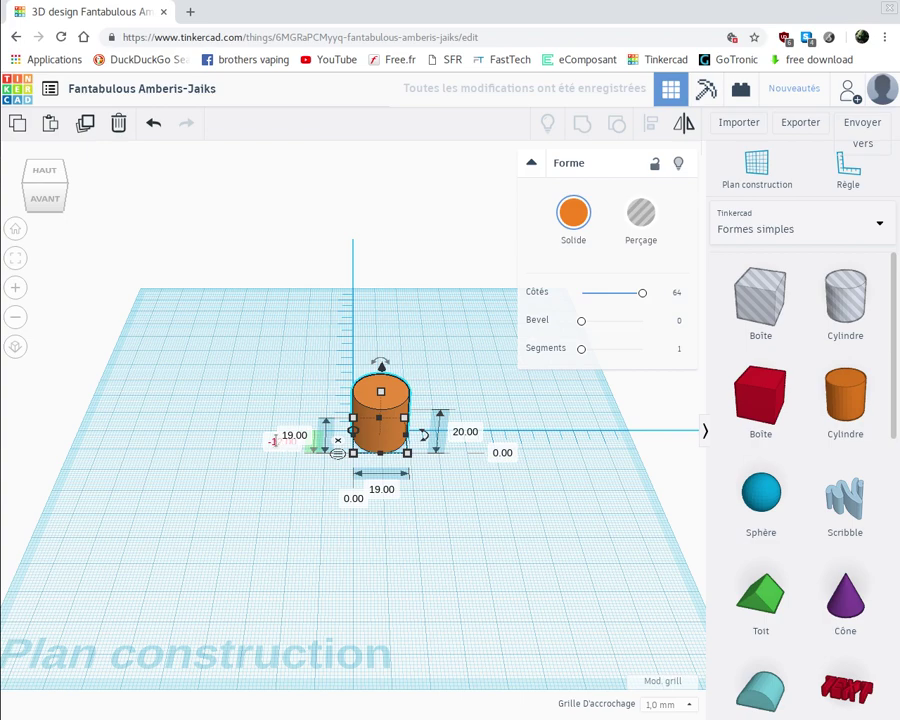
click(274, 441)
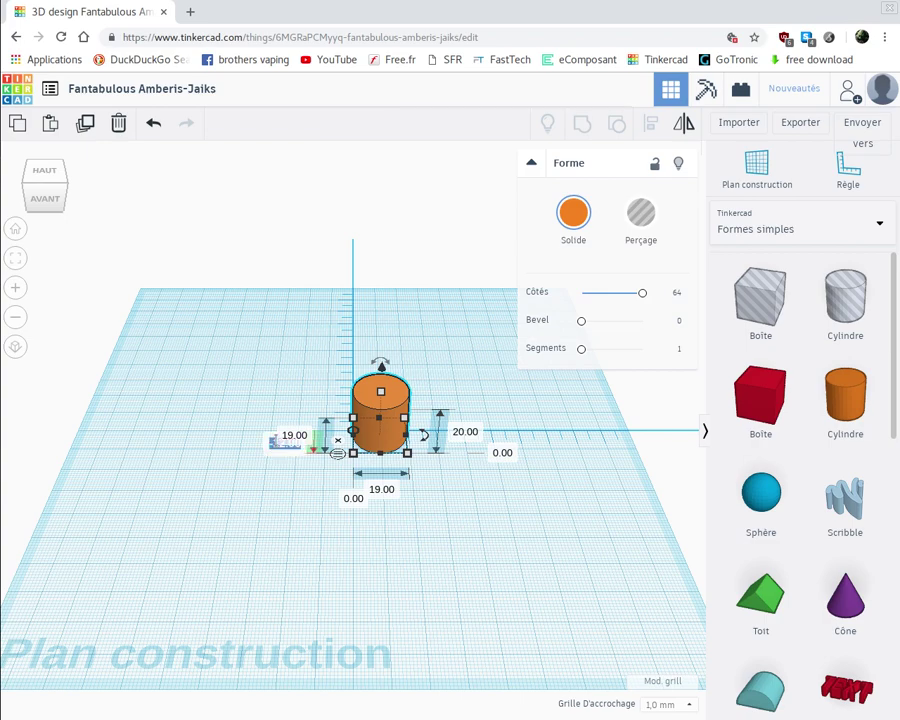
key(BackSpace)
key(Return)
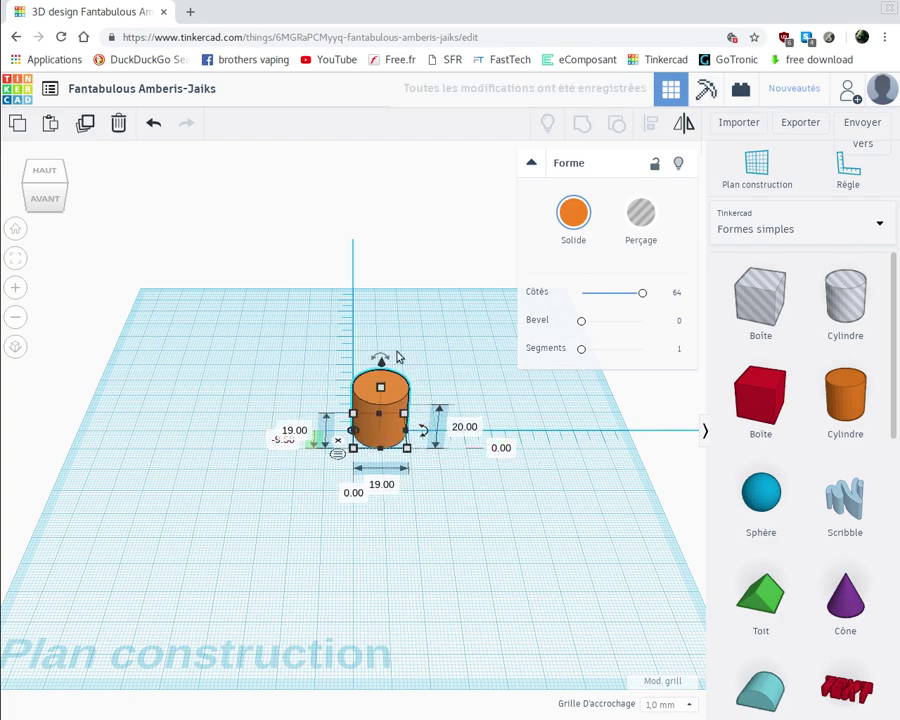
Paste a copy of the cylinder and set its horizontal offset from the ruler origin to 19 mm
right_drag(435, 535, 375, 485)
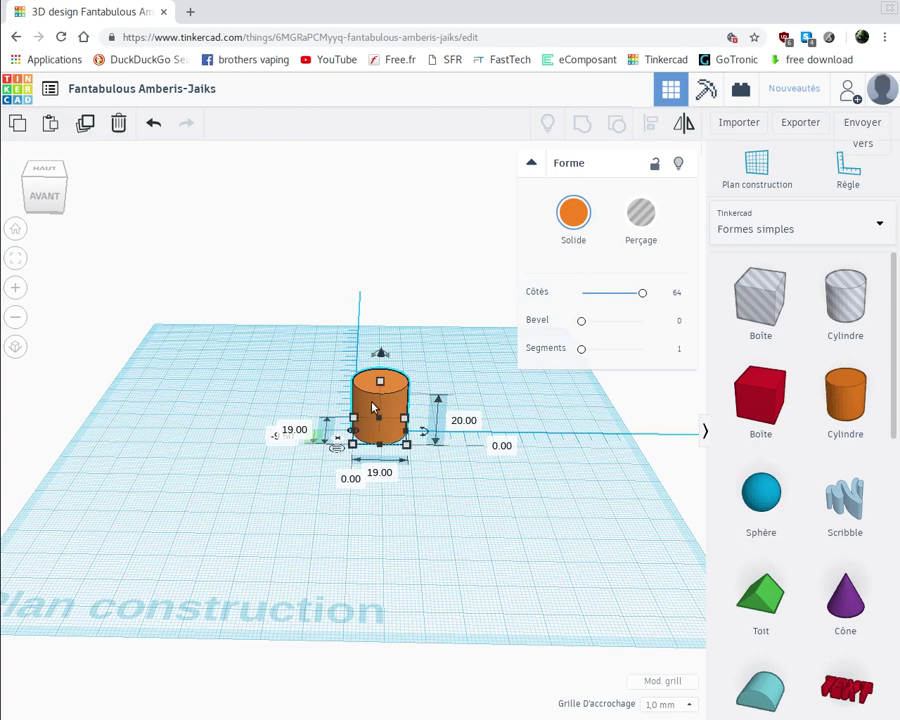
click(50, 124)
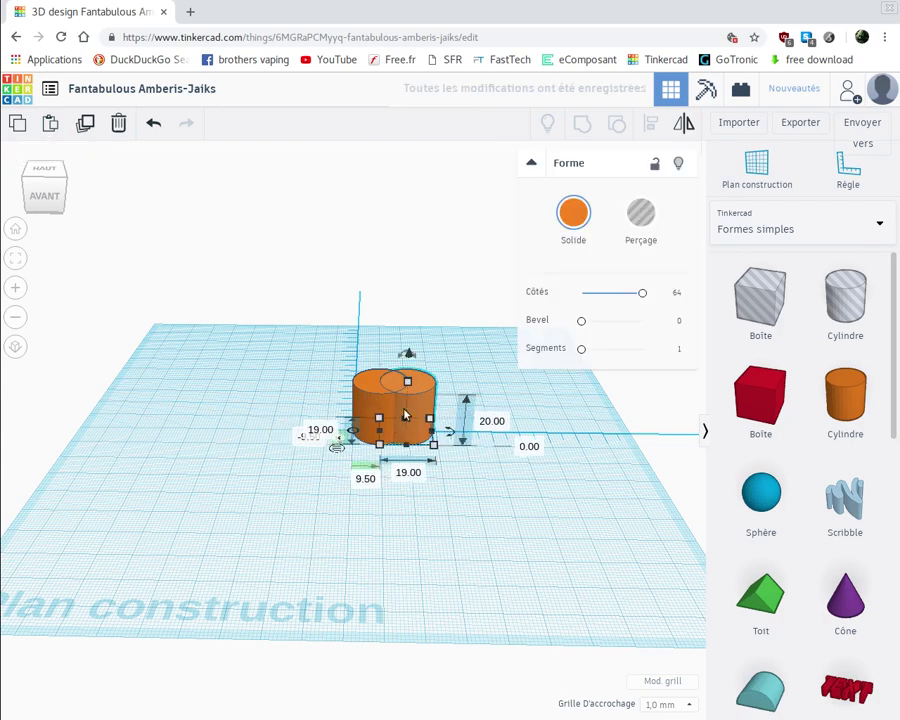
right_drag(239, 512, 367, 506)
click(363, 501)
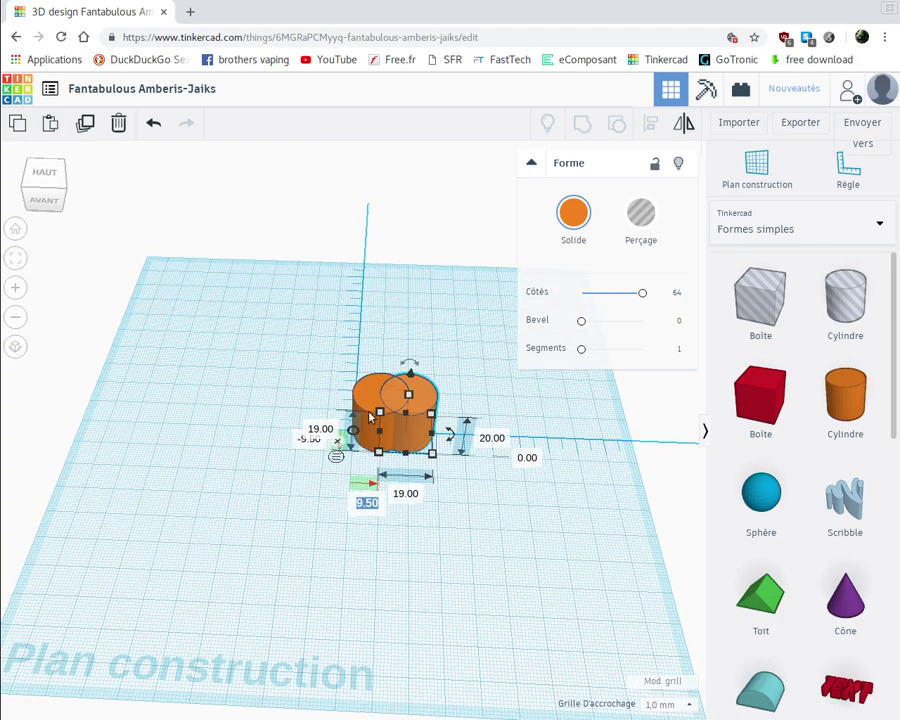
click(366, 431)
click(363, 501)
text(19)
key(Return)
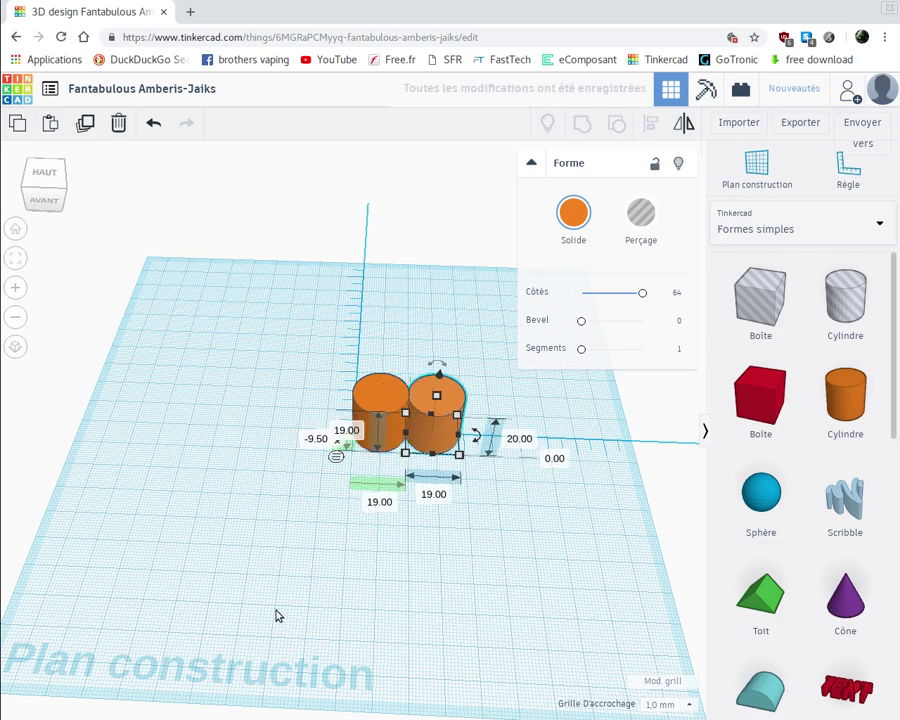
Add a solid red box bridging the two cylinders, about 10 mm horizontally from the ruler origin
right_drag(278, 616, 278, 624)
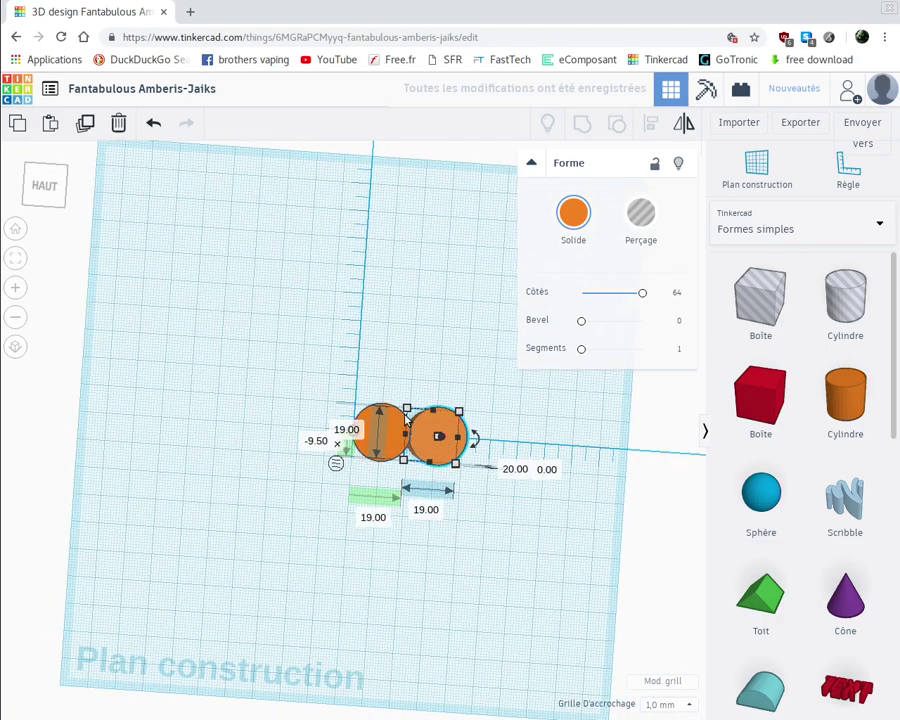
right_drag(412, 599, 416, 500)
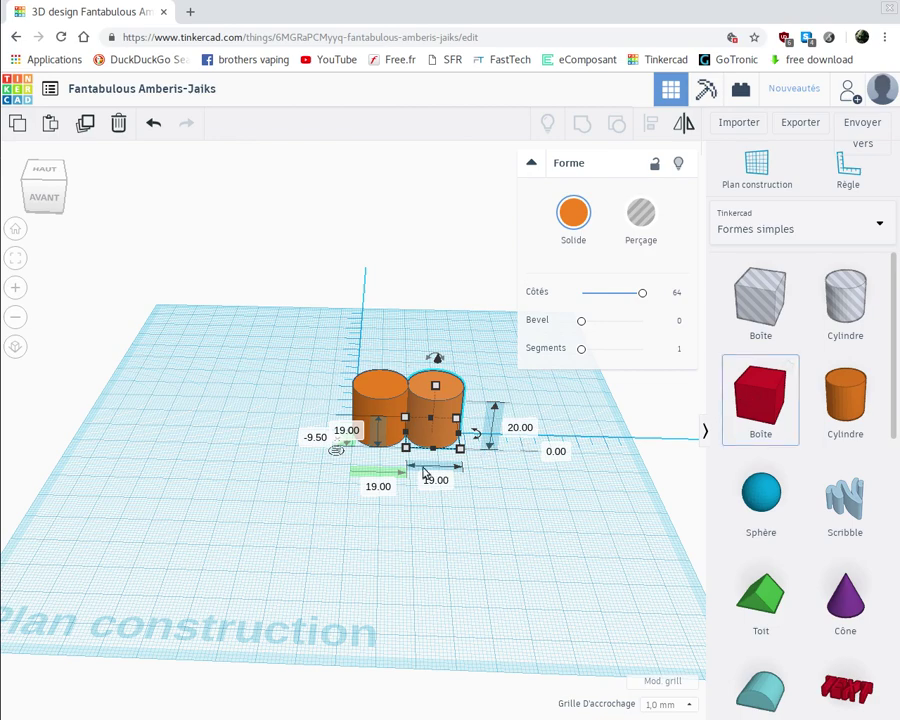
drag(760, 395, 409, 437)
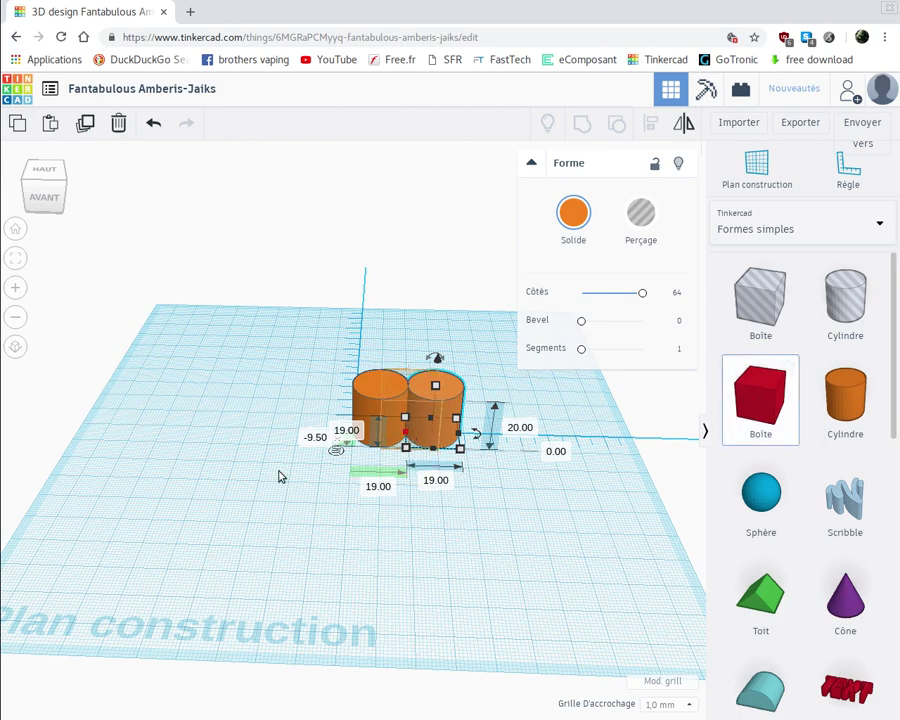
right_drag(219, 434, 223, 498)
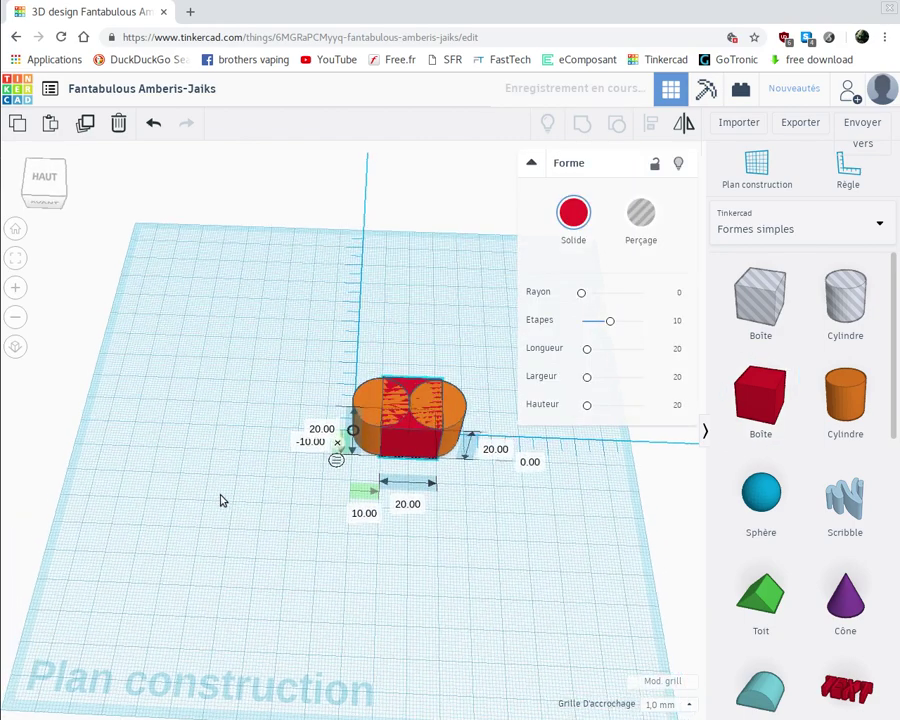
click(380, 424)
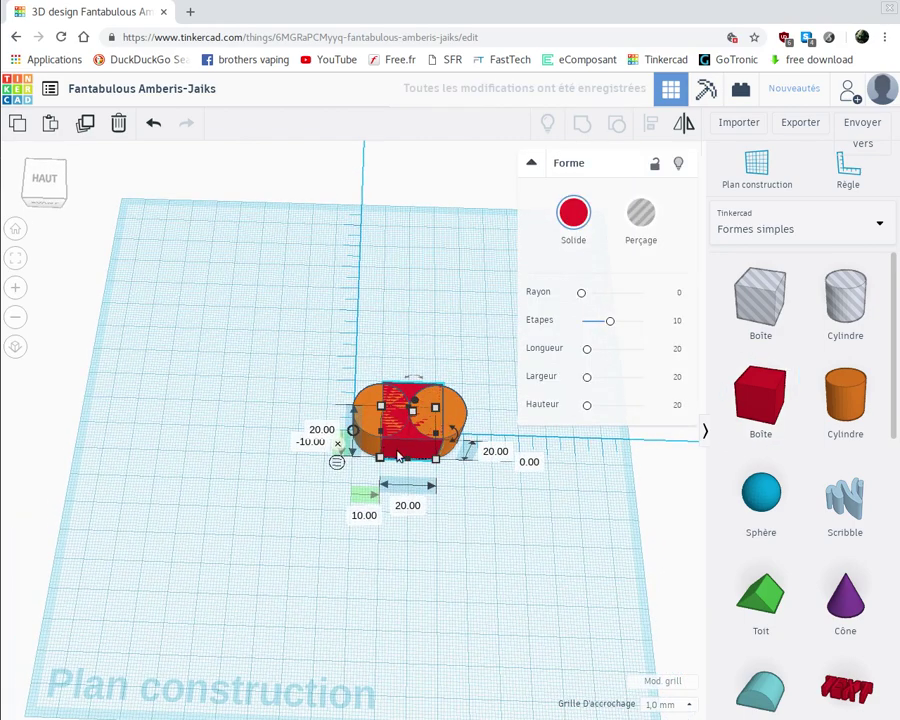
Set the box's depth and width to 19 mm and its front-to-back ruler offset to -9.5 mm
click(318, 430)
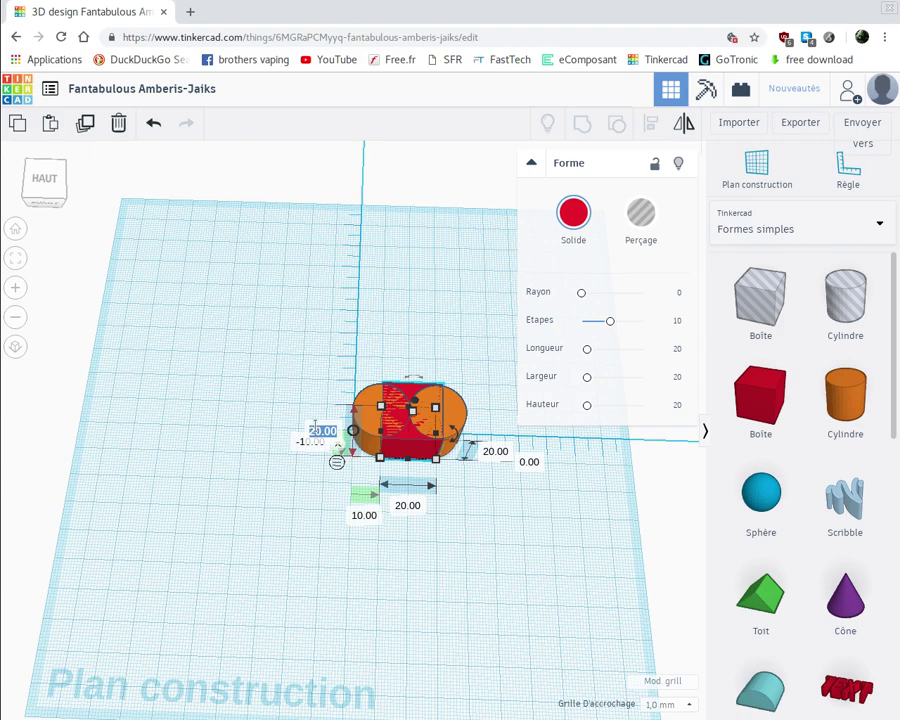
text(19)
key(Tab)
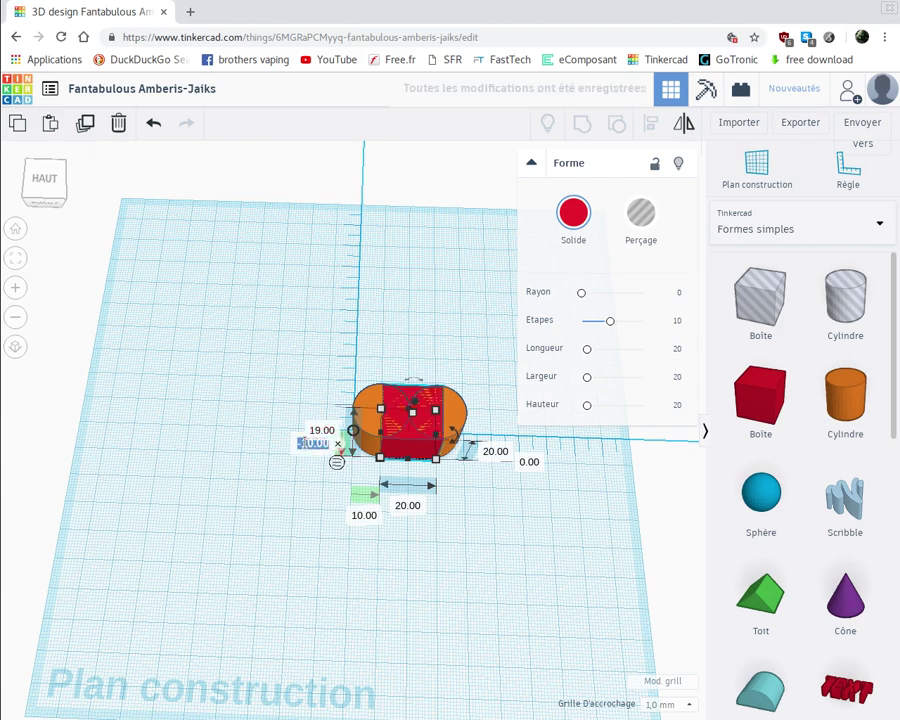
text(-9.5)
key(Return)
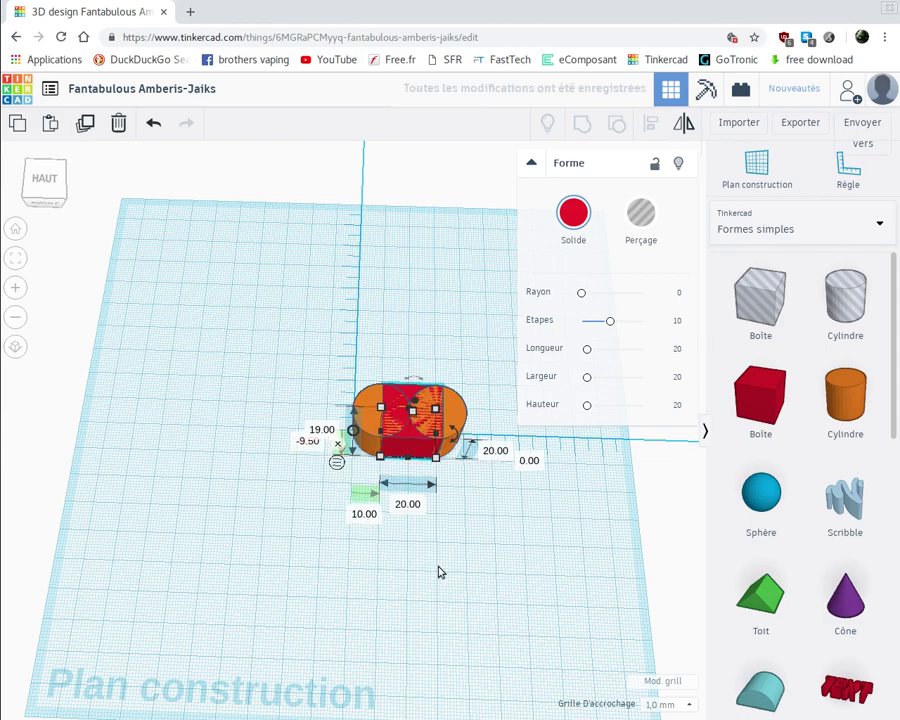
click(410, 503)
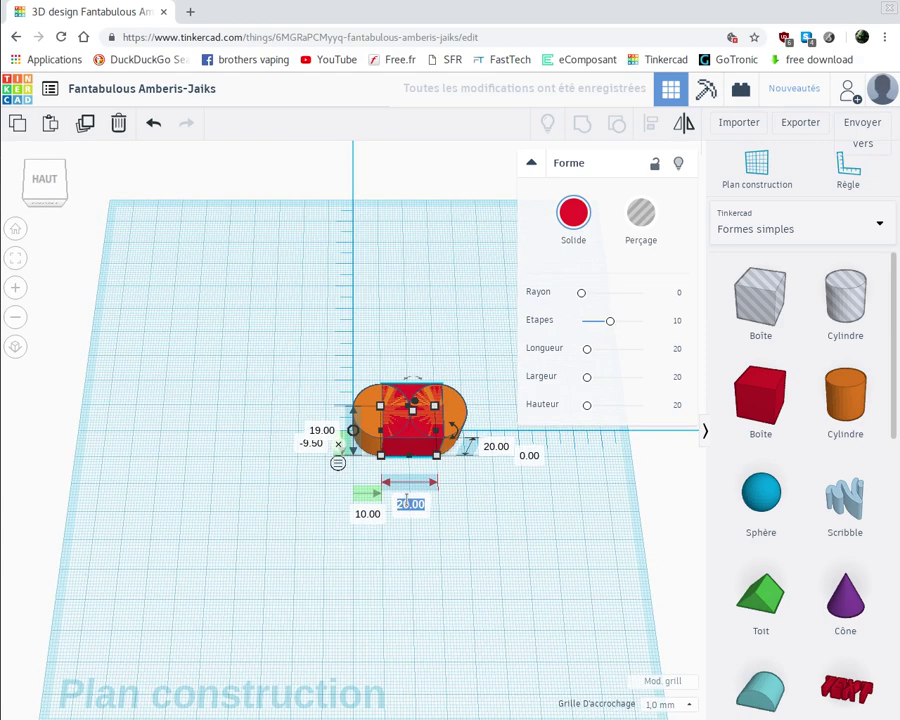
text(19)
key(Return)
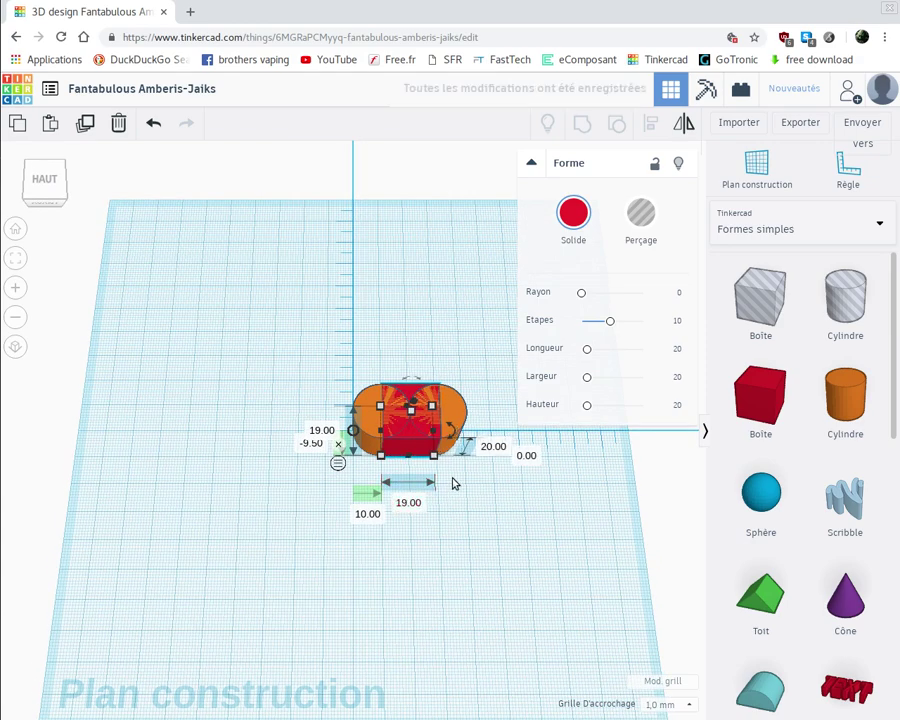
Select both cylinders and the box together and turn all three shapes into holes
right_drag(446, 472, 445, 400)
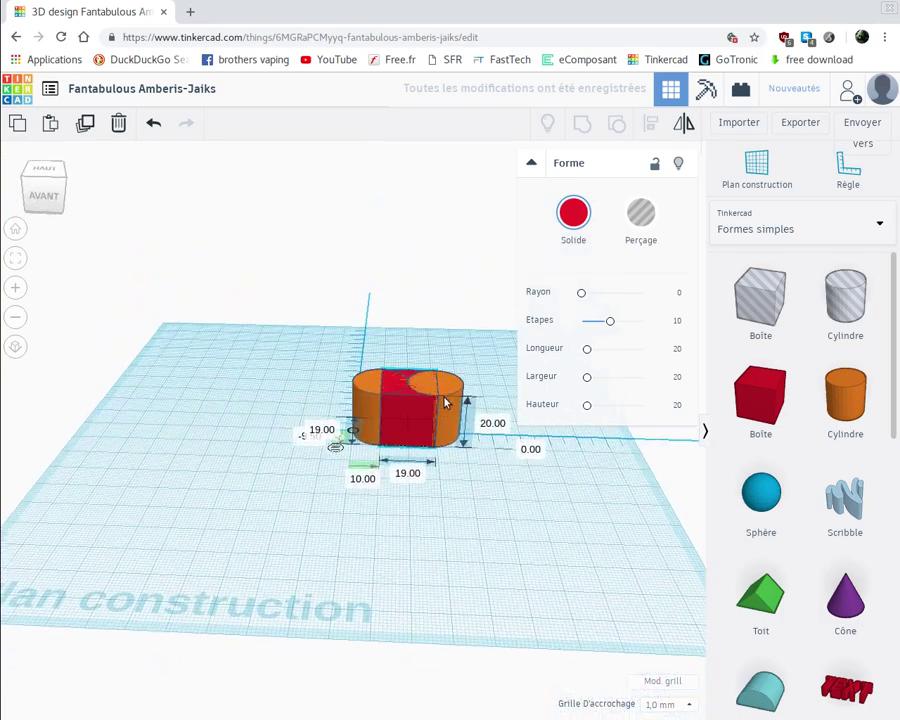
right_drag(444, 460, 454, 500)
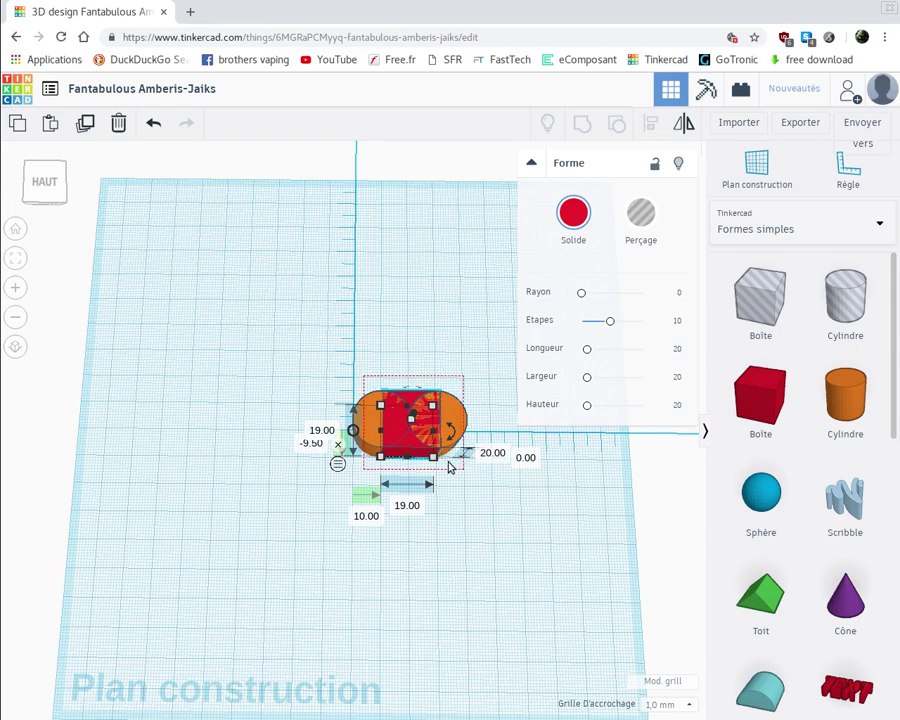
drag(449, 467, 418, 405)
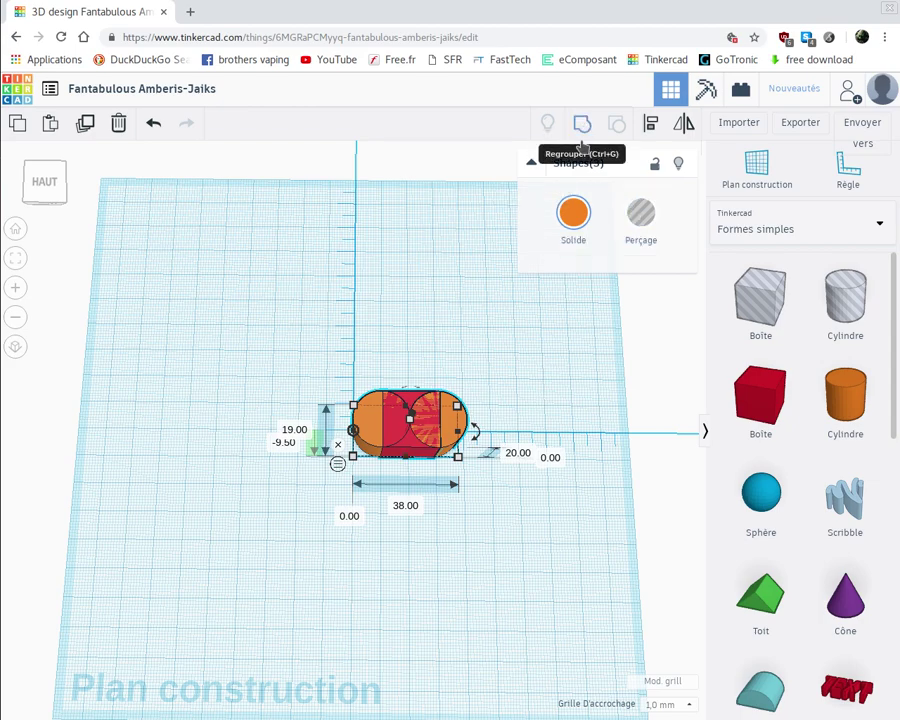
click(630, 220)
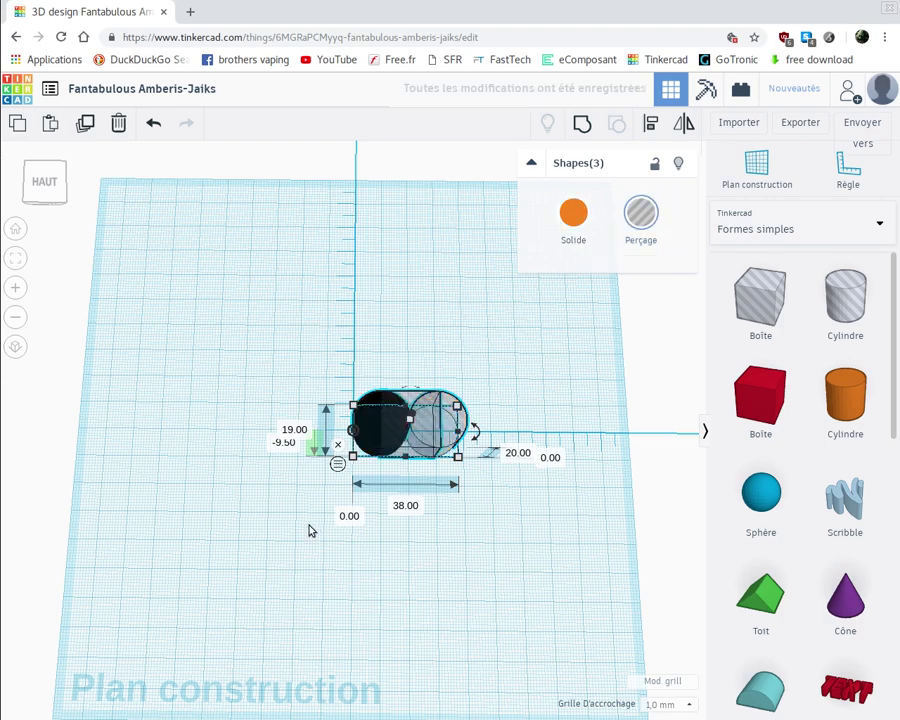
Raise the three selected hole shapes 2 mm above the workplane
right_drag(310, 531, 307, 460)
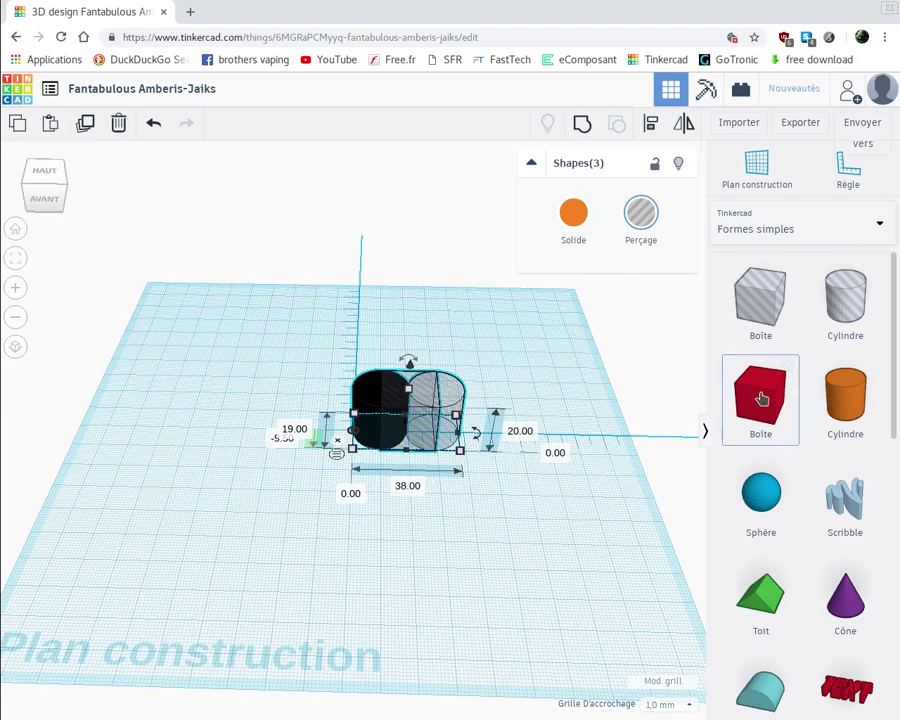
click(554, 452)
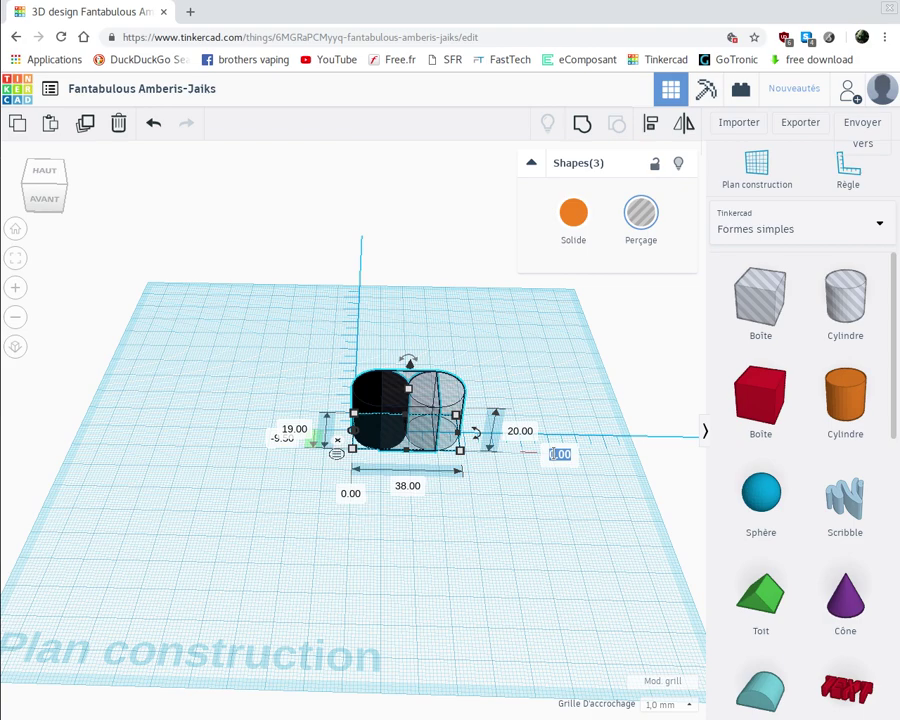
text(2)
key(Return)
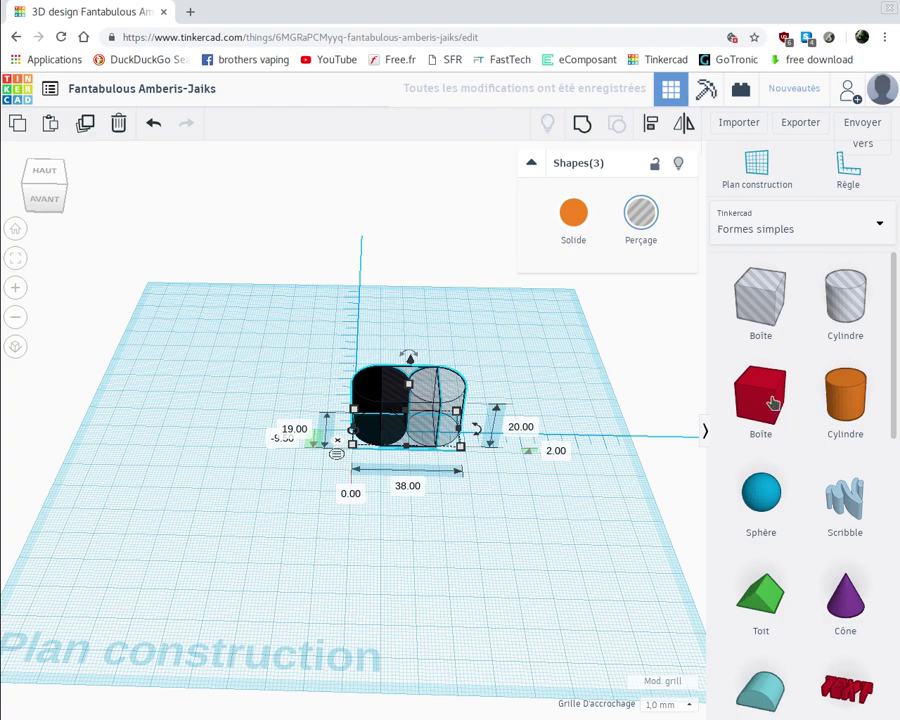
Add a solid red box in front of the hole shapes and set its width to 35 mm and height to 22 mm
drag(757, 401, 373, 481)
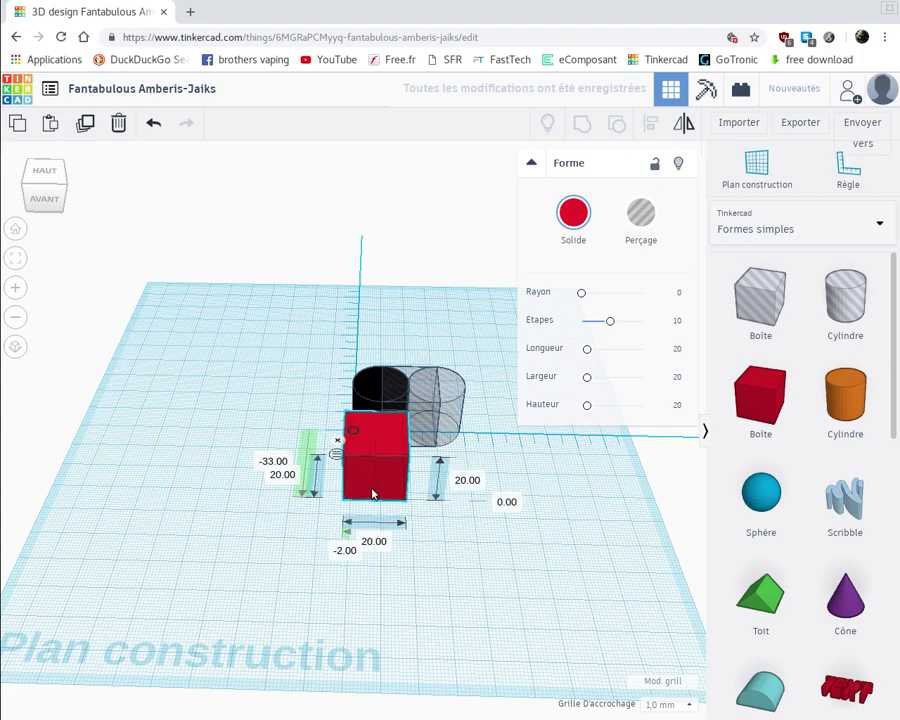
click(373, 541)
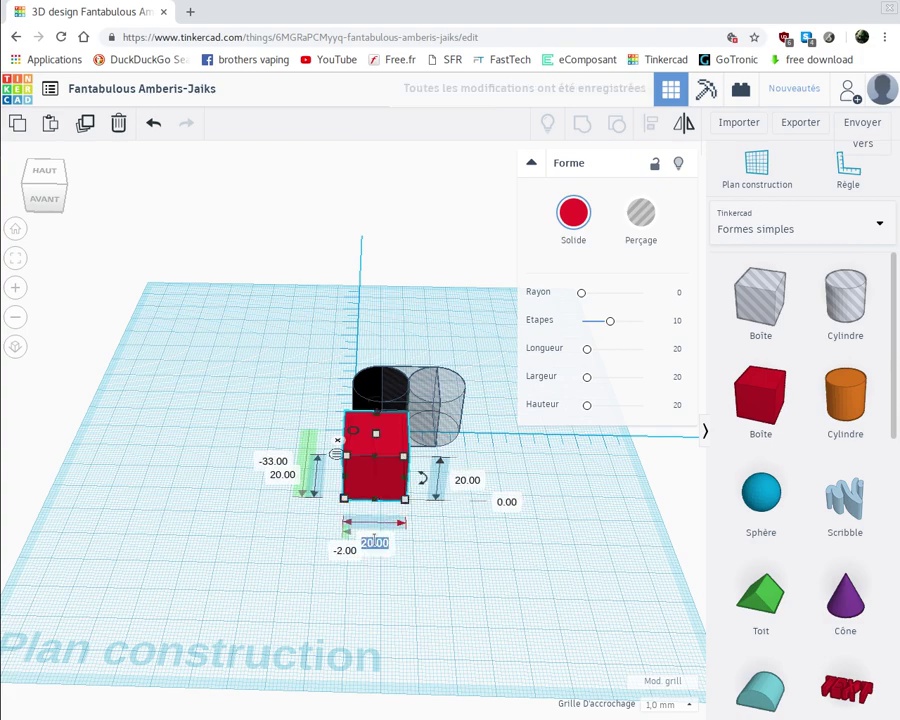
key(BackSpace)
text(35)
key(Return)
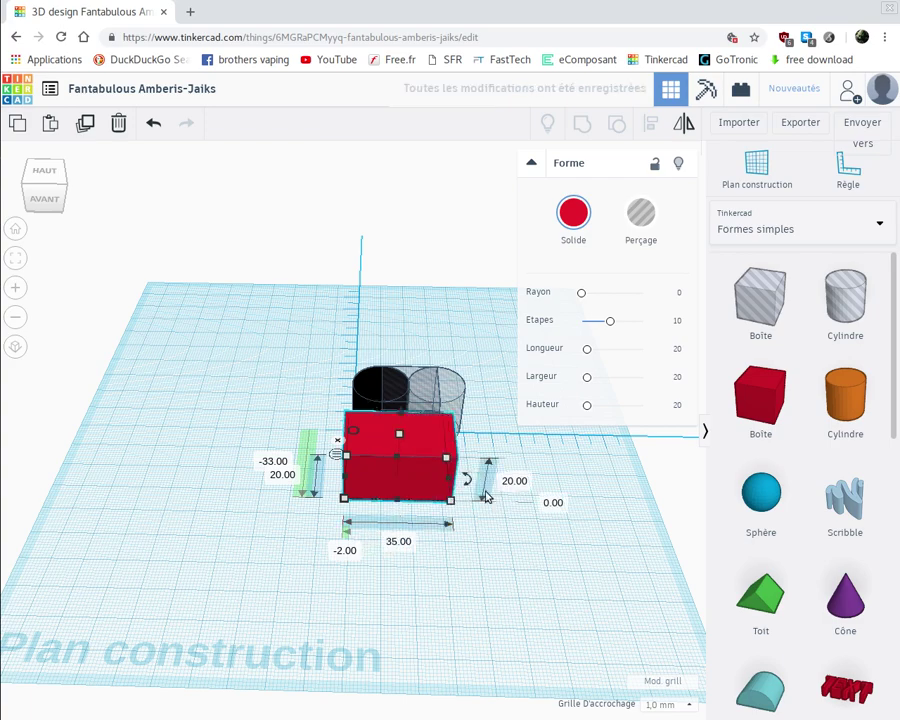
click(512, 481)
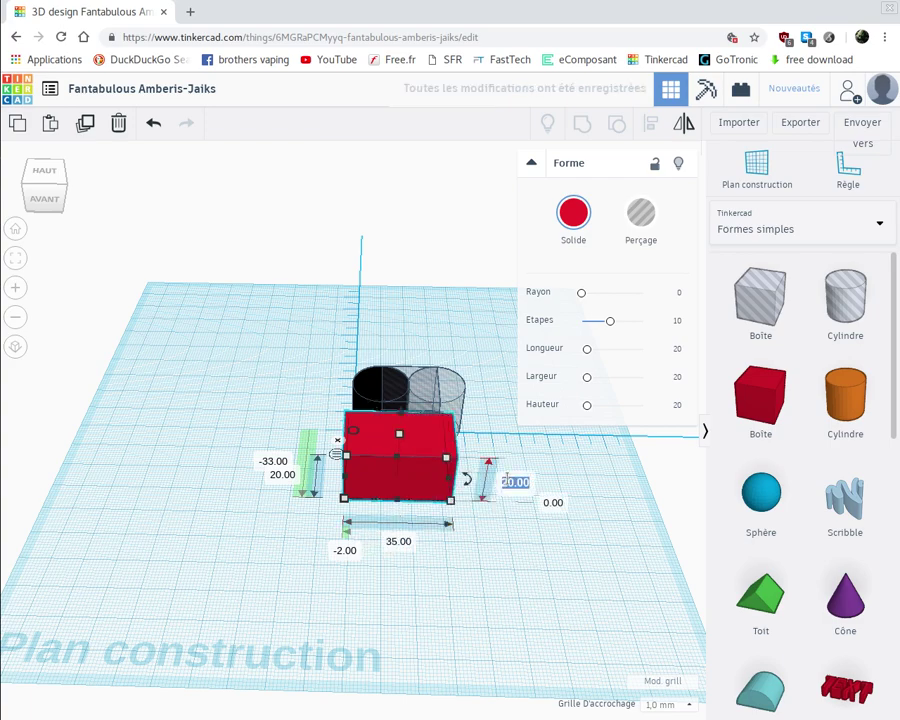
text(2)
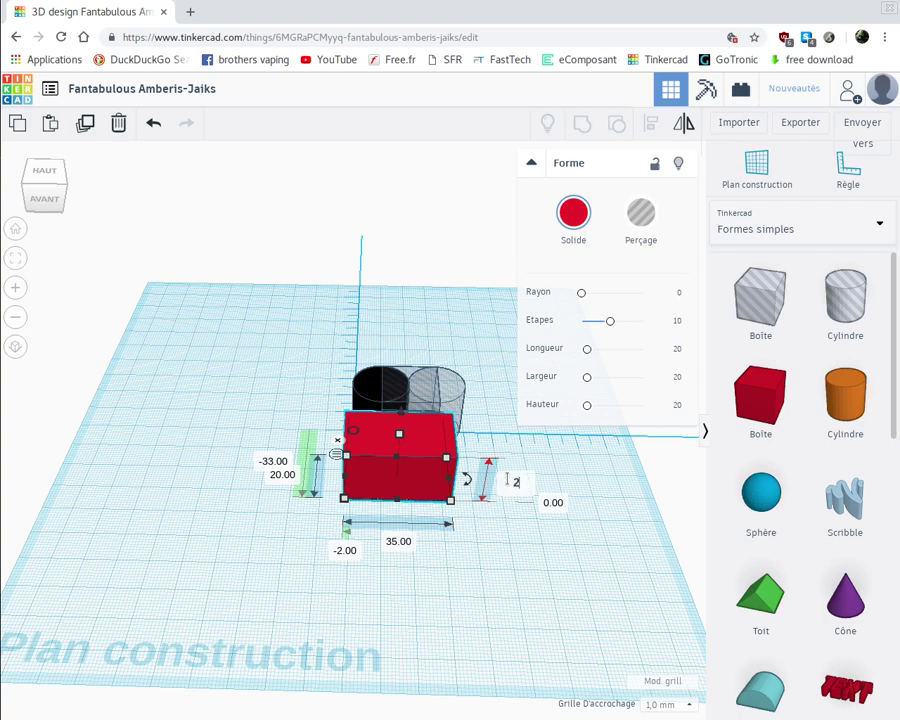
text(2)
key(Return)
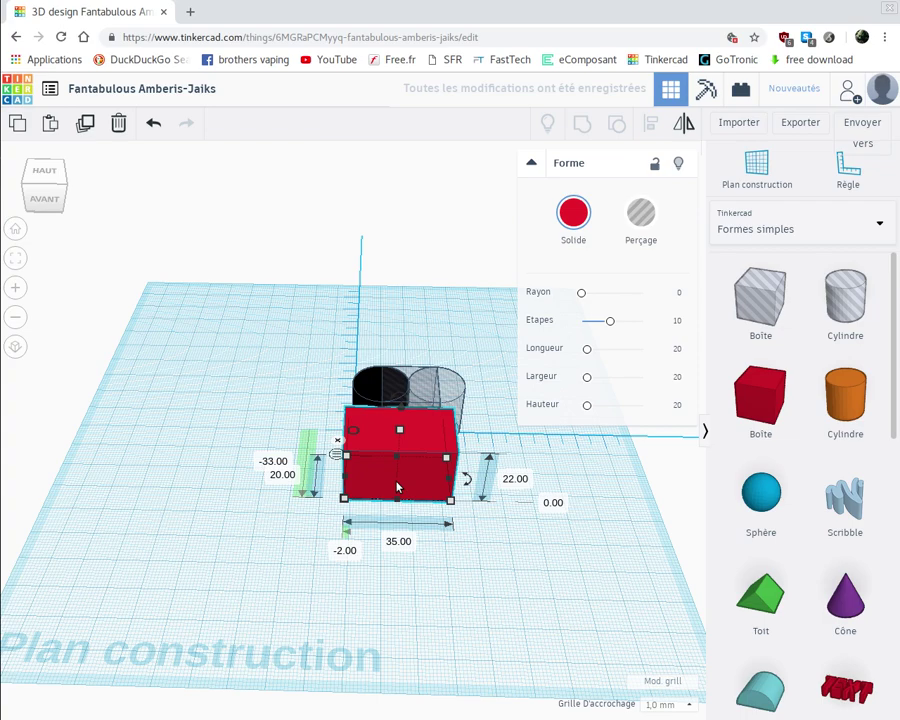
Move the red box over the hole shapes, with a depth of 24 mm and a front-to-back ruler offset of -12 mm
drag(397, 487, 395, 435)
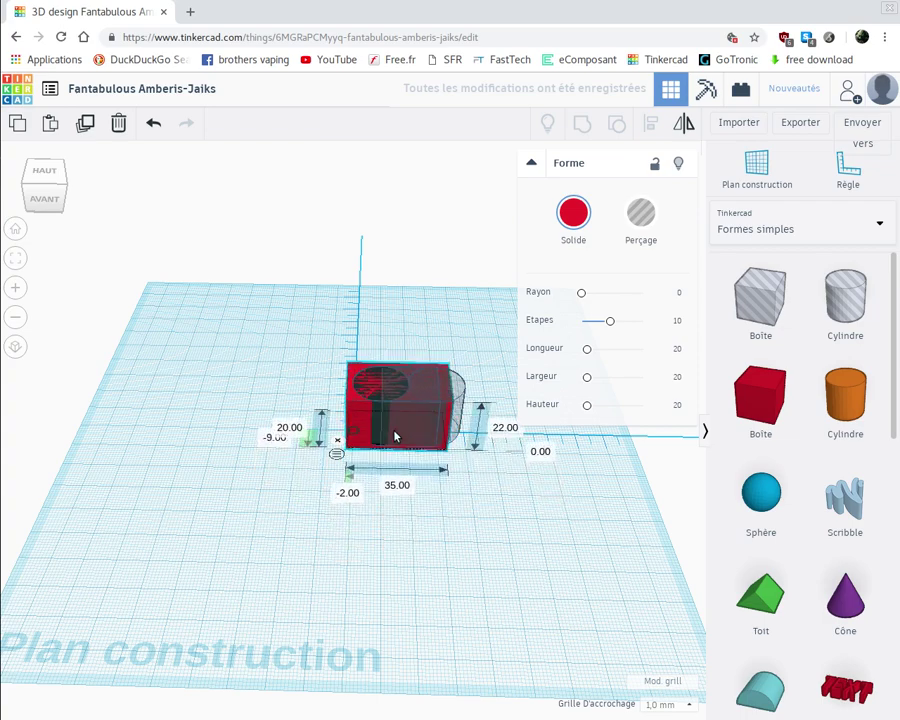
click(290, 428)
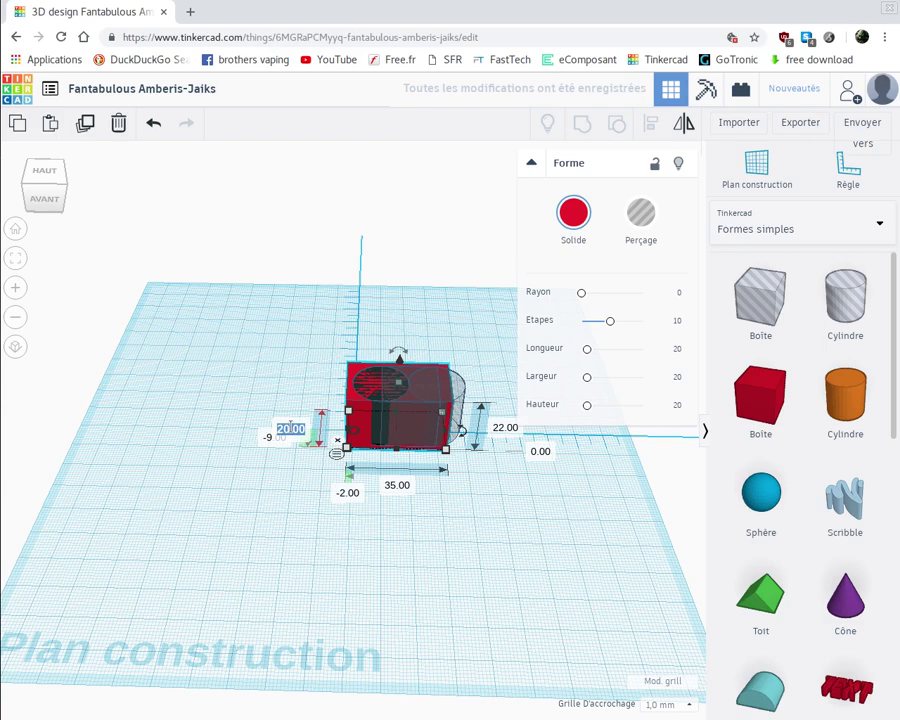
key(BackSpace)
key(Tab)
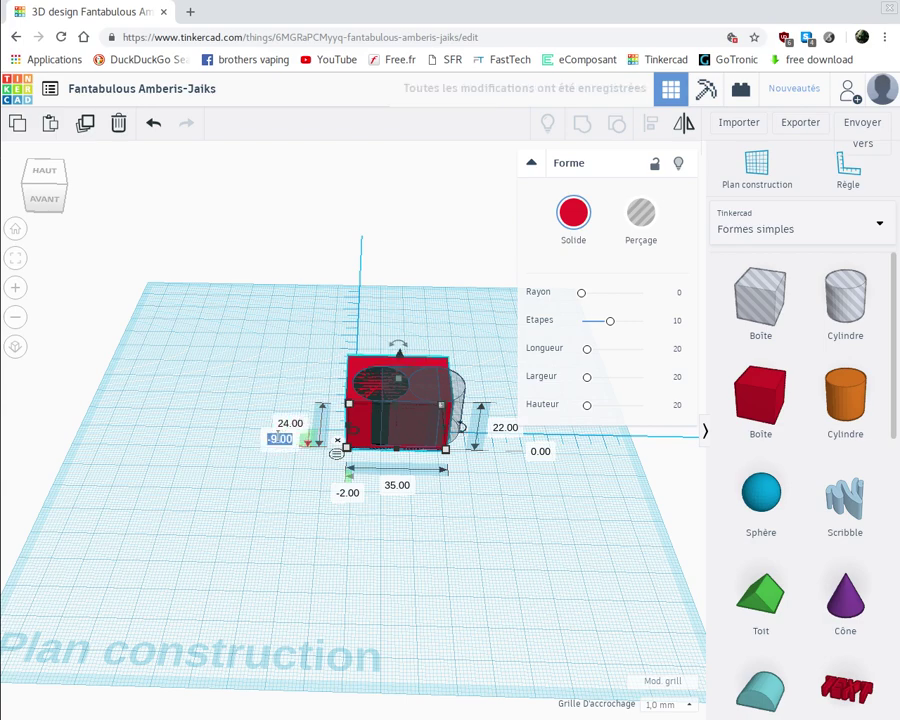
key(BackSpace)
text(-1)
key(Return)
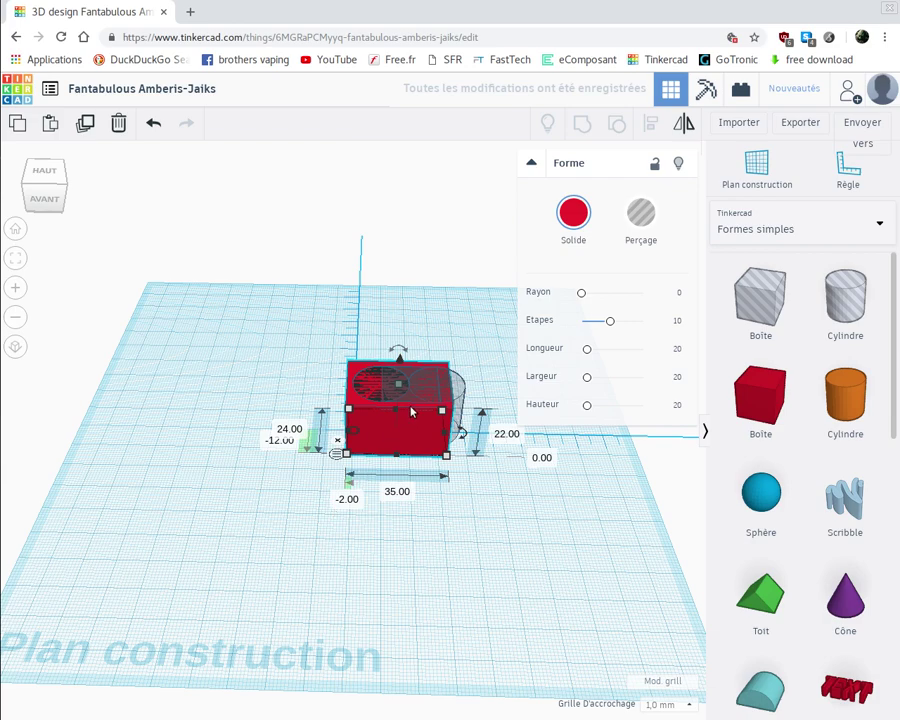
Set the red box's height to 24 mm
mouse_move(472, 494)
right_down()
mouse_move(426, 426)
mouse_move(389, 422)
mouse_move(384, 400)
mouse_move(412, 456)
mouse_move(468, 481)
right_up()
click(424, 353)
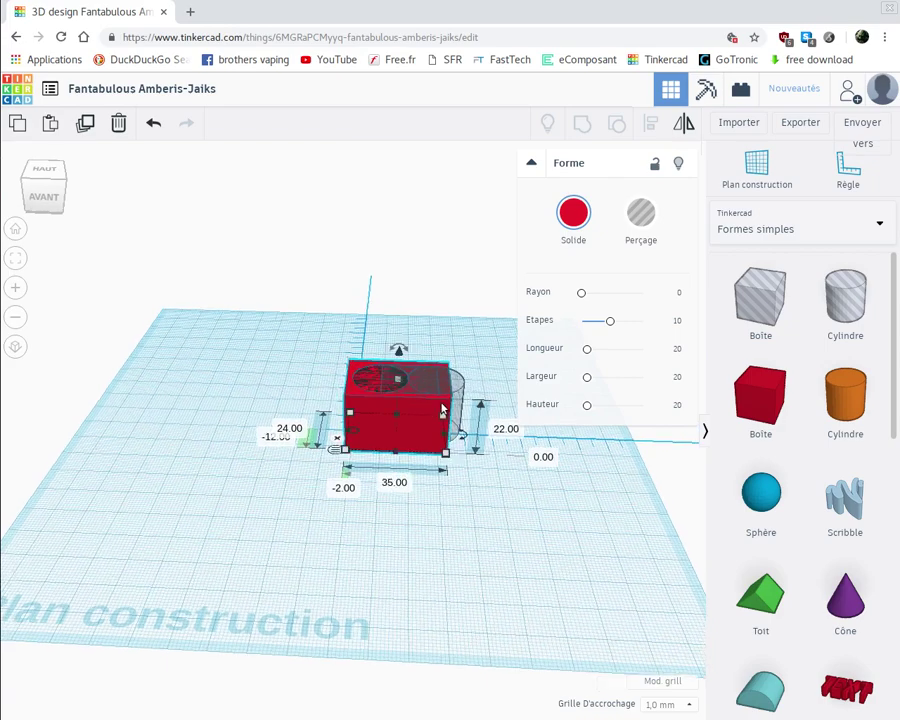
click(505, 430)
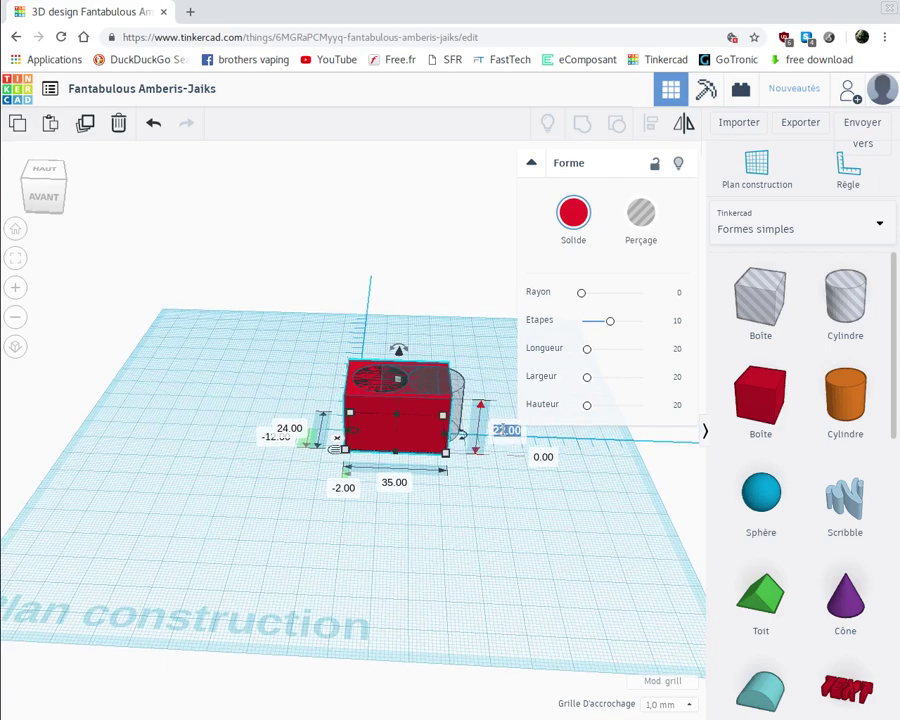
text(24)
key(Return)
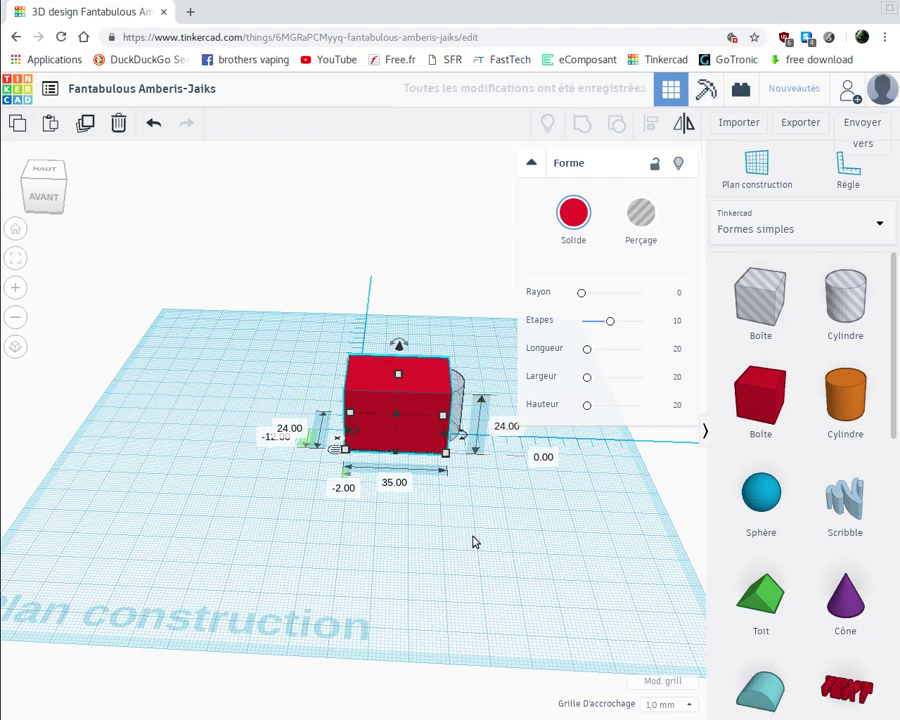
Select the red box and the three hole shapes together and group them
right_drag(473, 537, 473, 544)
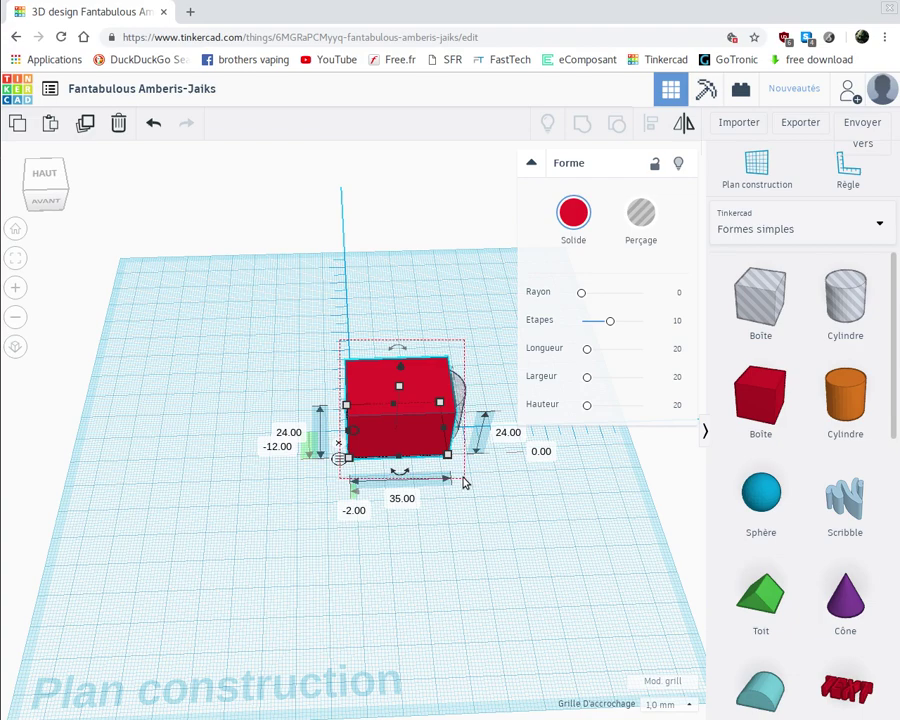
key(ctrl+a)
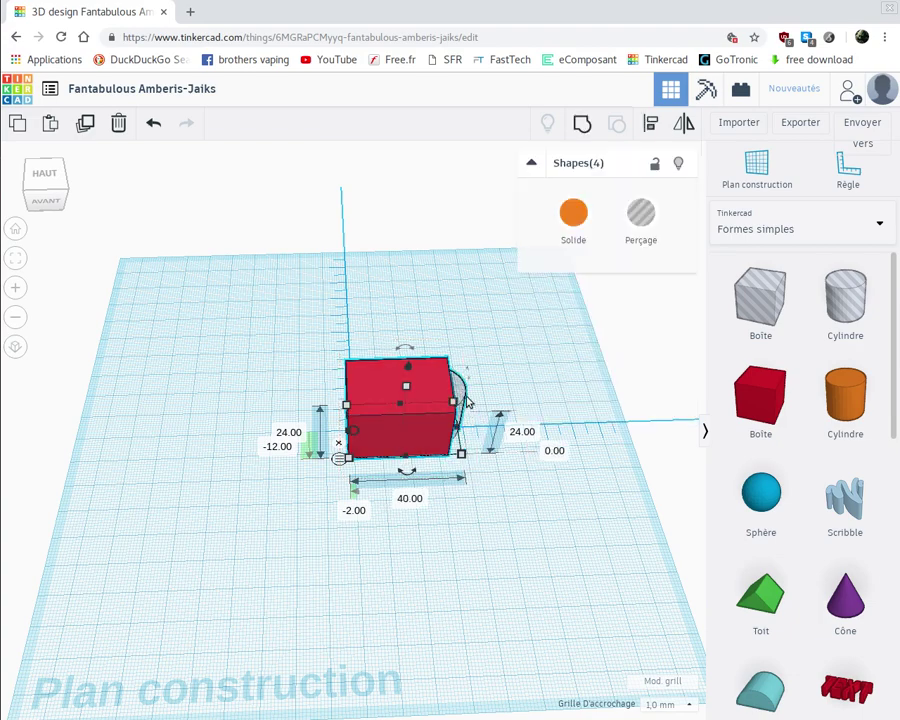
key(ctrl+g)
click(449, 510)
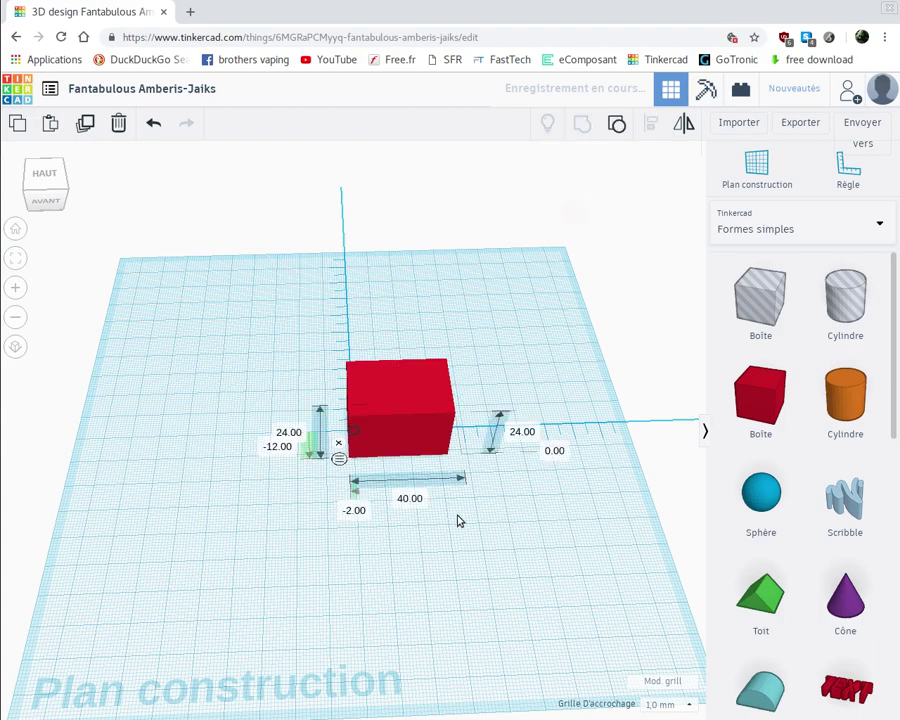
Inspect the grouped red box from several angles and delete it from the workplane
right_drag(458, 518, 600, 543)
scroll(375, 492, up, 5)
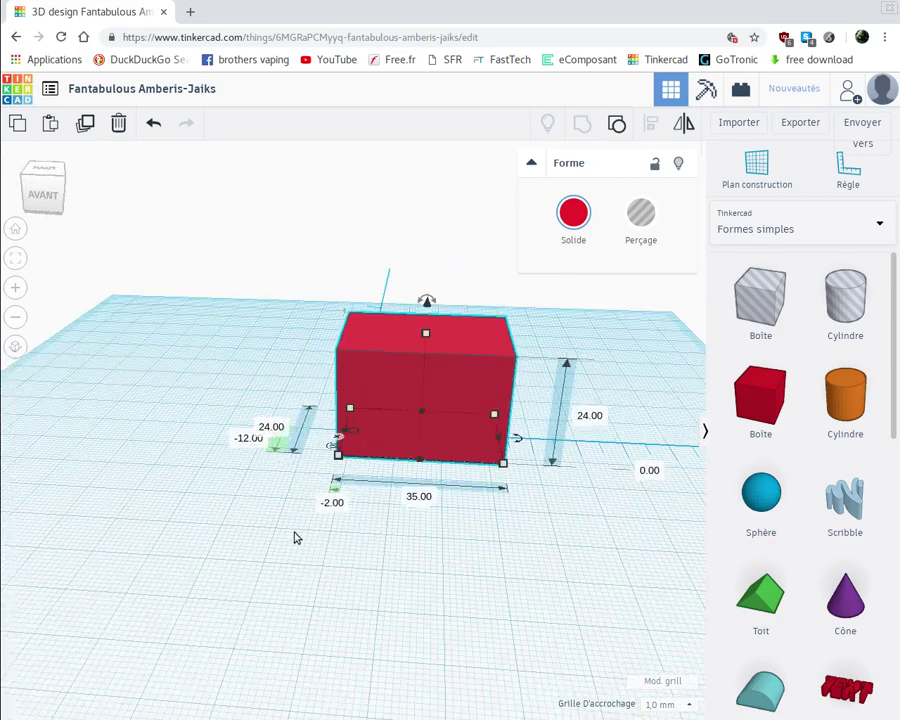
right_drag(295, 569, 266, 598)
right_drag(501, 543, 476, 412)
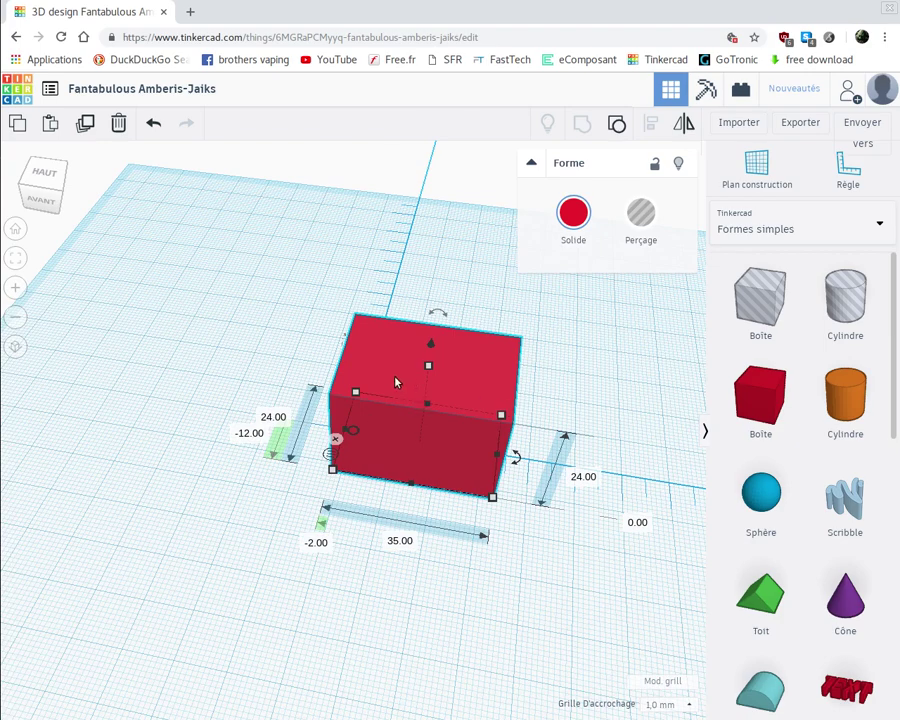
key(Delete)
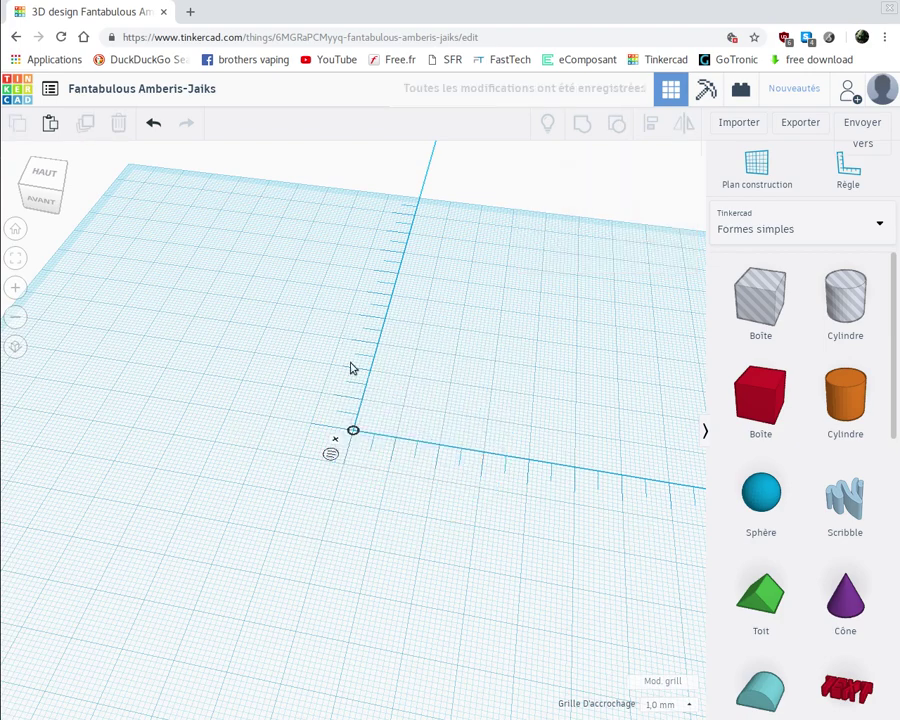
Undo the deletion and grouping of the red box, and redo both changes
click(149, 124)
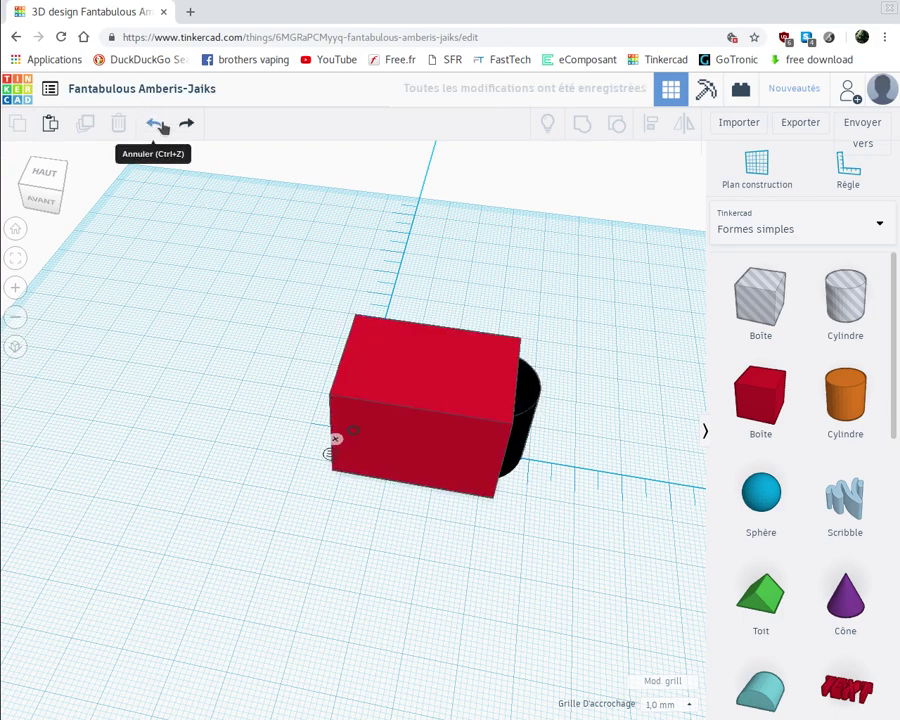
click(186, 124)
click(186, 124)
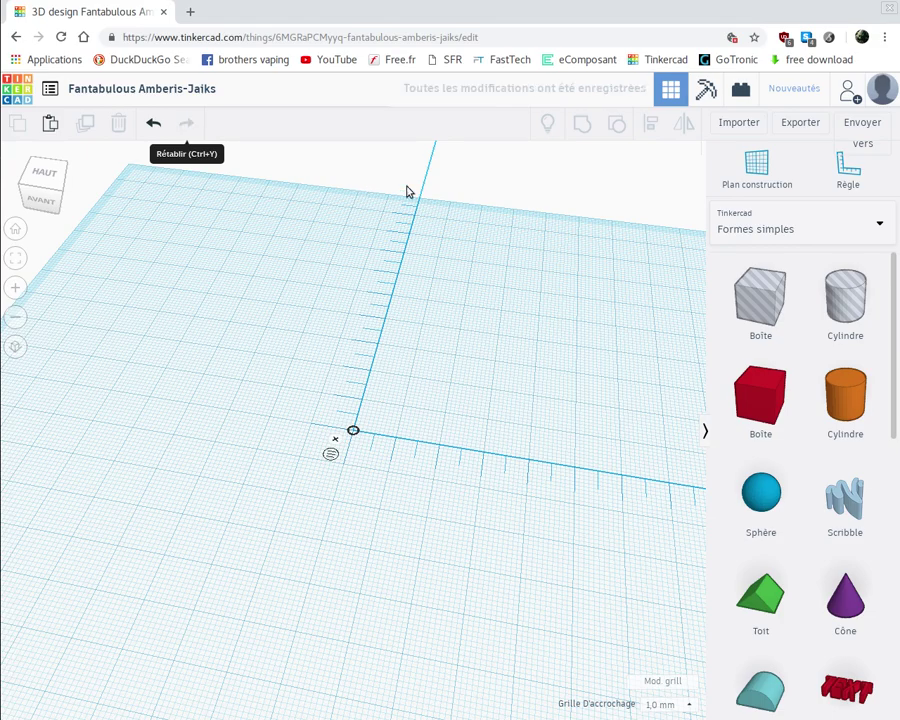
Add a solid orange cylinder beside the ruler origin and set its front-to-back ruler offset to -9.5 mm
right_drag(396, 567, 423, 536)
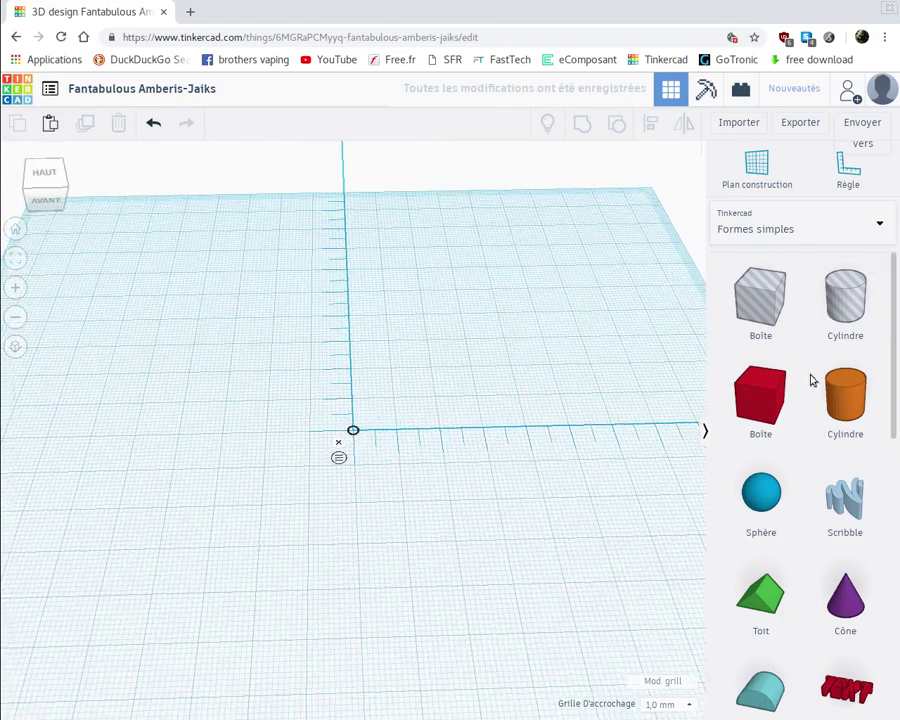
drag(843, 393, 355, 470)
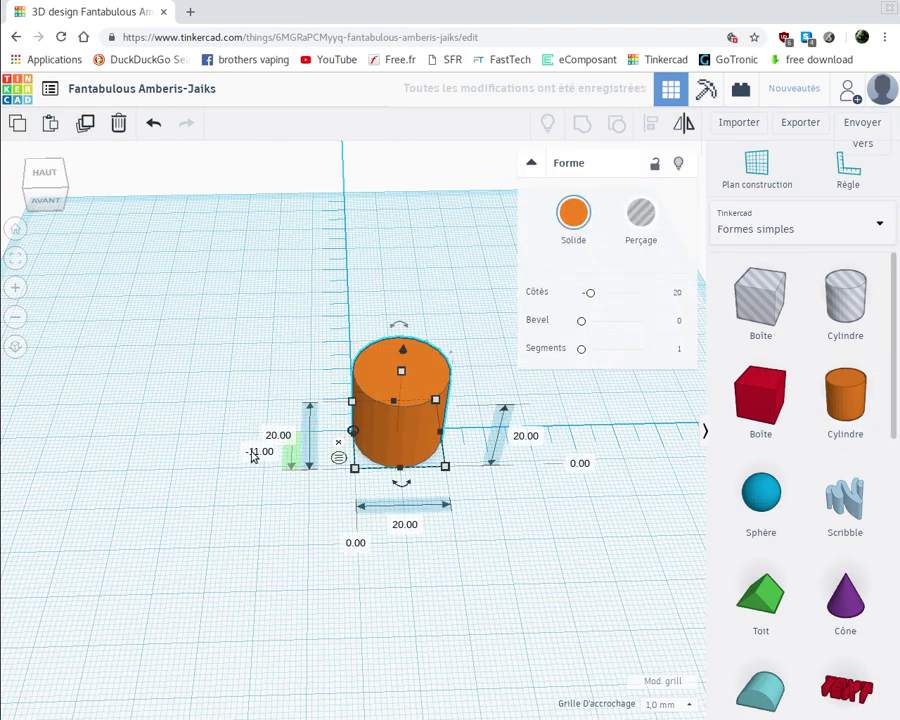
click(254, 455)
text(19)
key(Return)
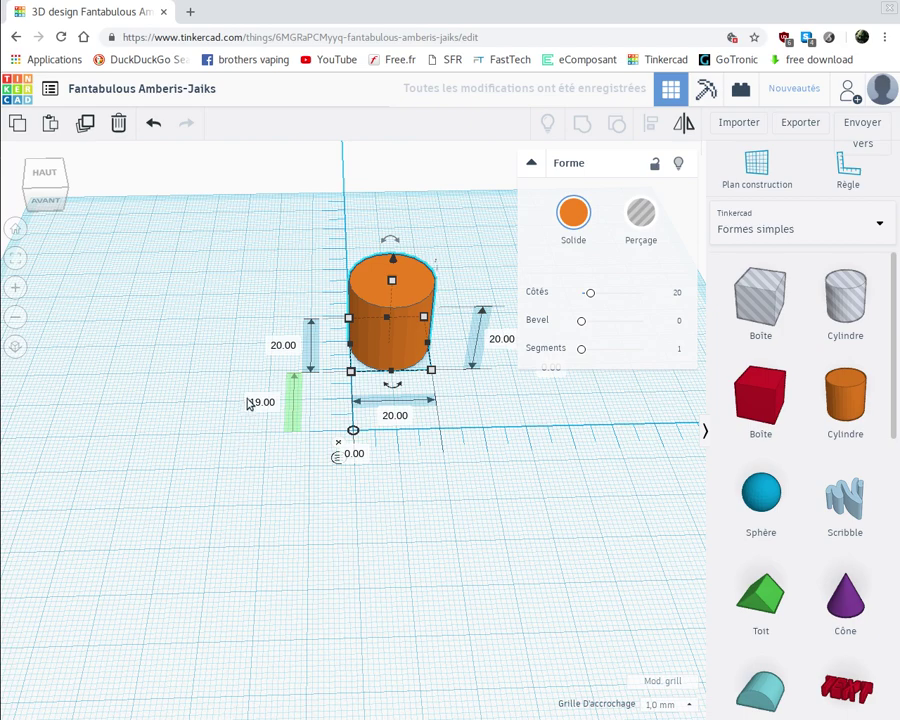
click(256, 402)
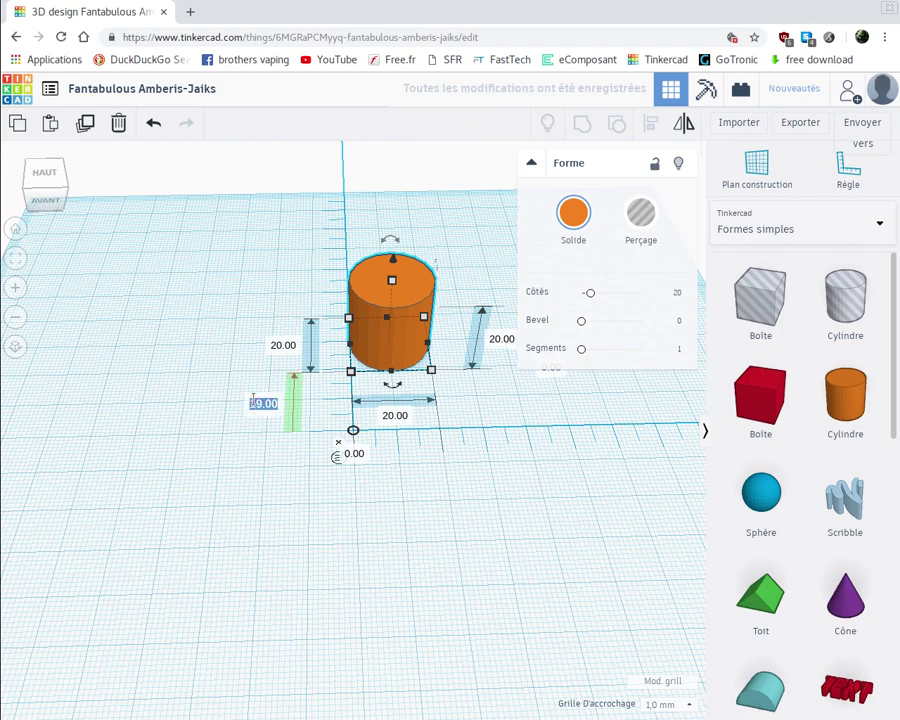
key(BackSpace)
text(-9.5)
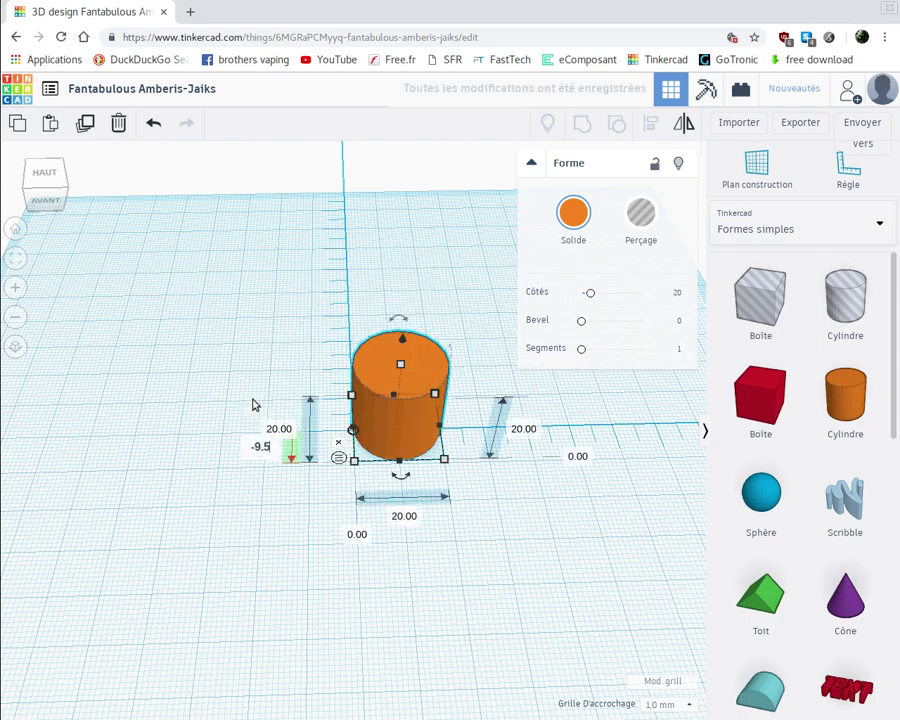
key(Return)
Set the cylinder's depth and width to 19 mm and its number of sides to 64
click(279, 432)
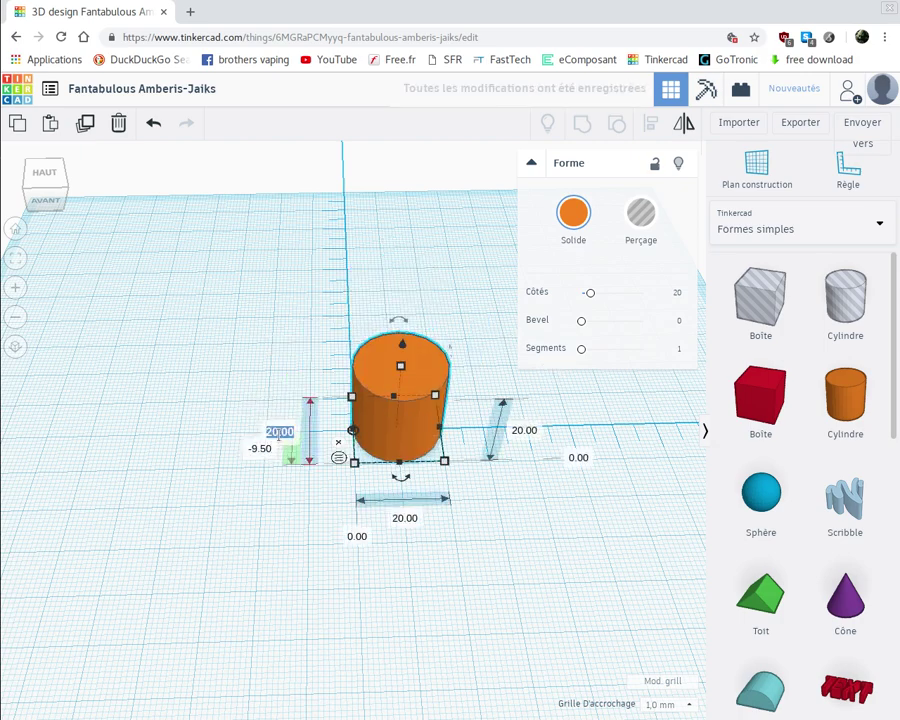
key(BackSpace)
text(19)
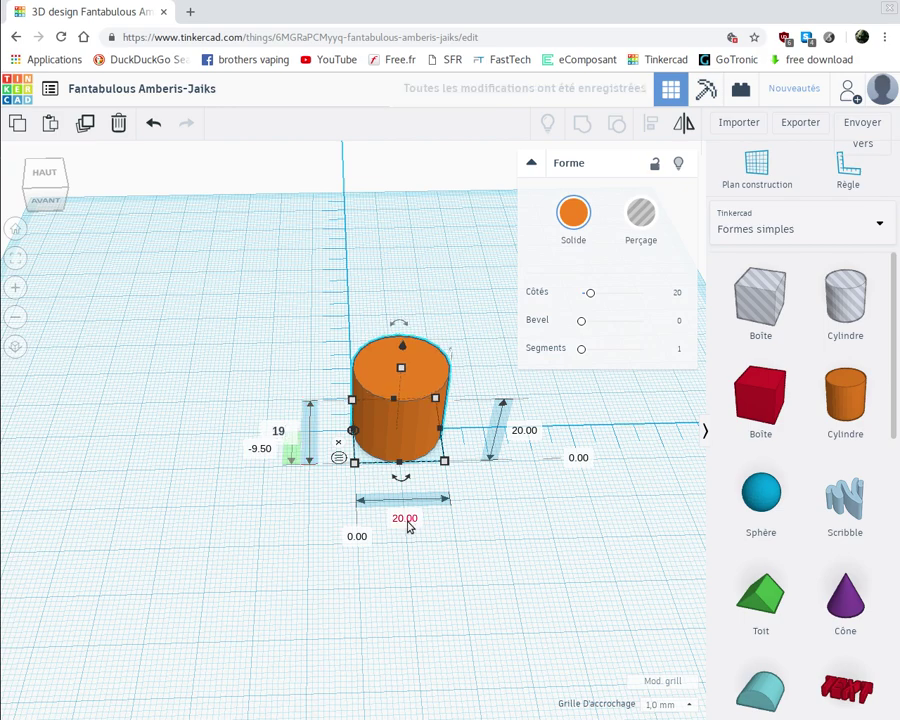
click(405, 519)
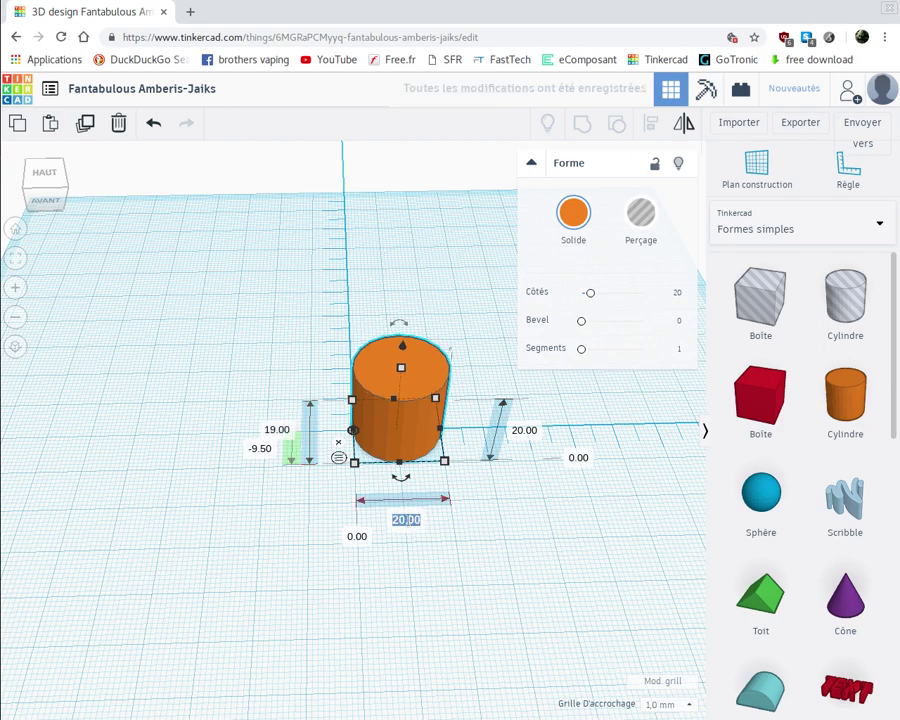
text(19)
key(Return)
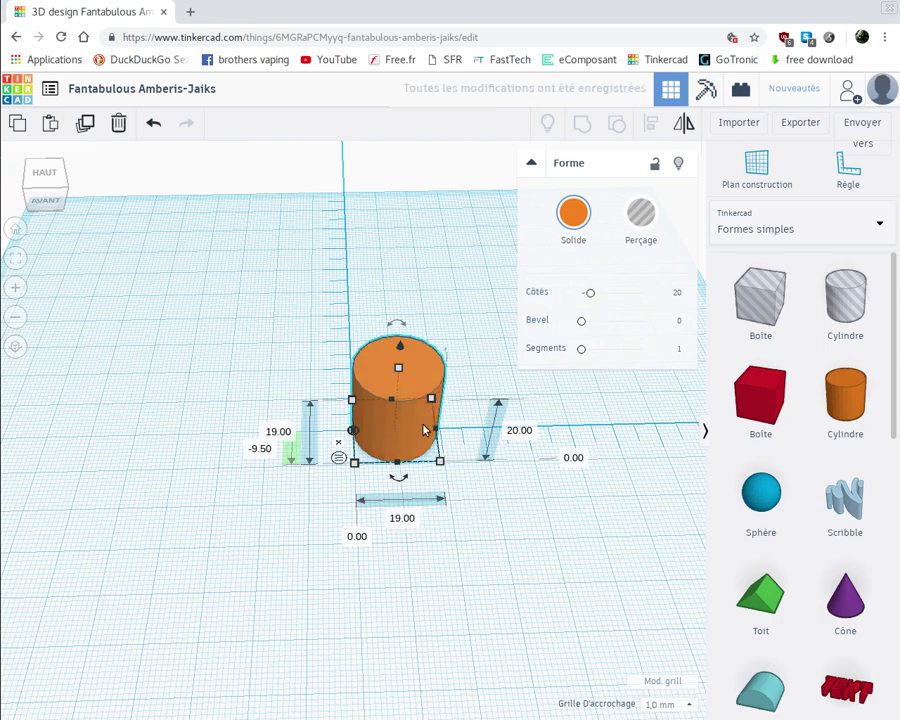
drag(589, 293, 674, 300)
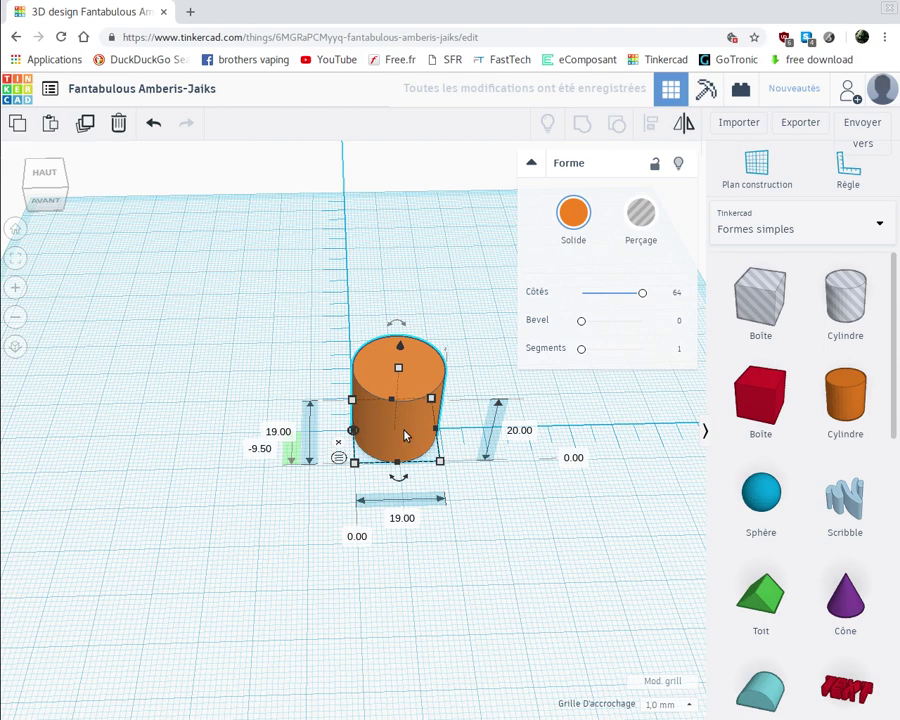
Paste a copy of the cylinder and set the copy's horizontal ruler offset to 19 mm
key(ctrl+v)
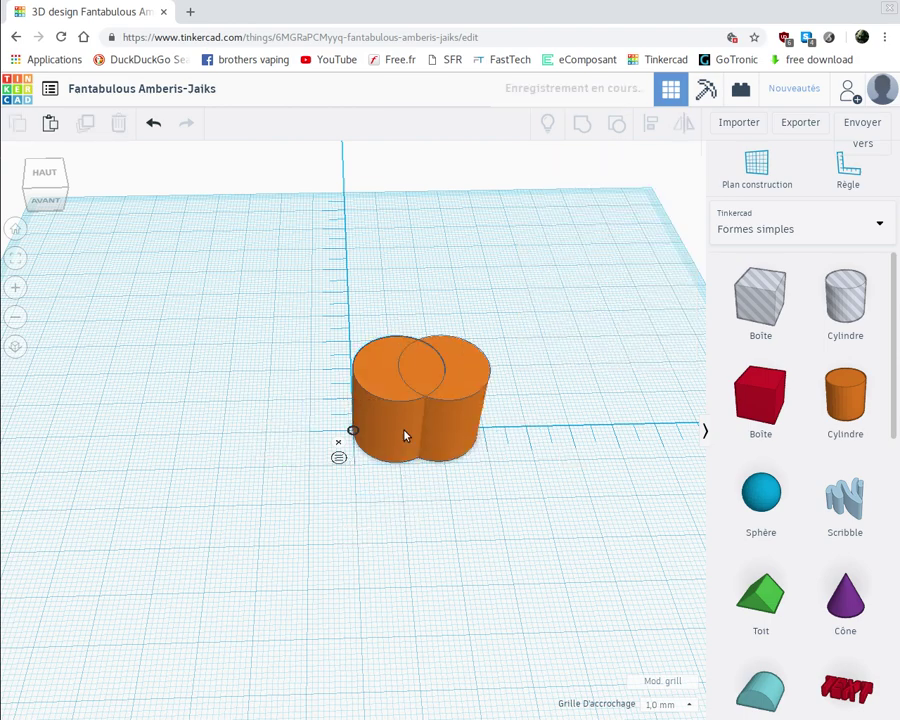
click(381, 538)
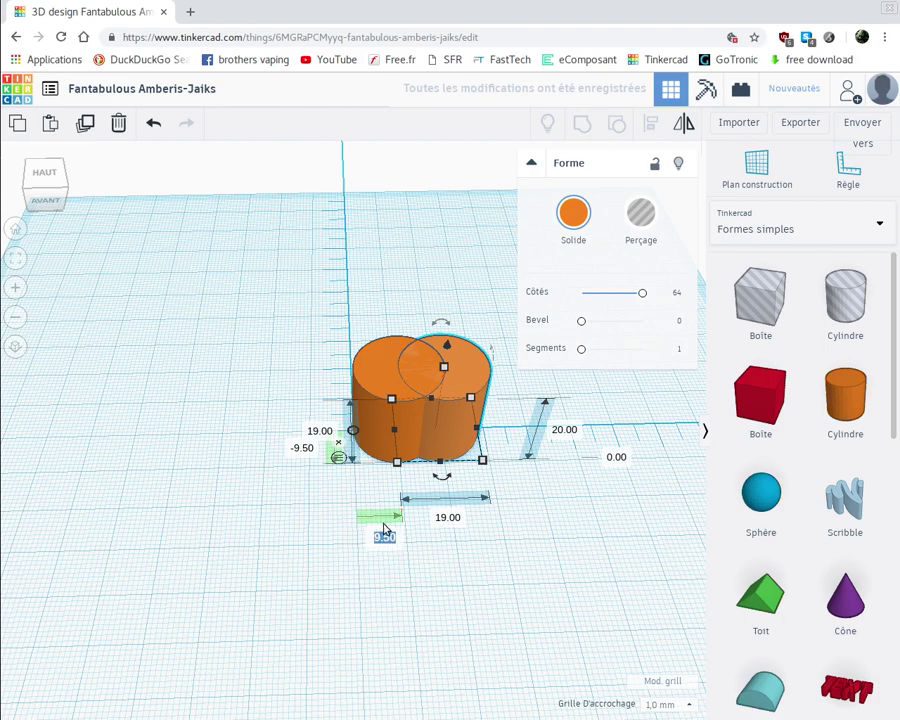
text(1)
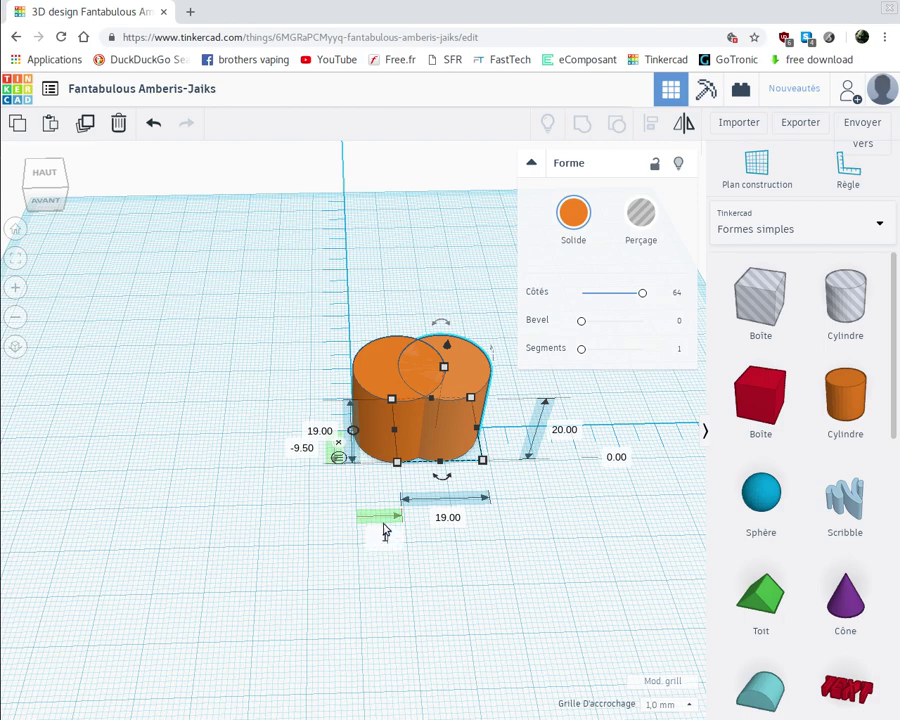
text(9)
key(Return)
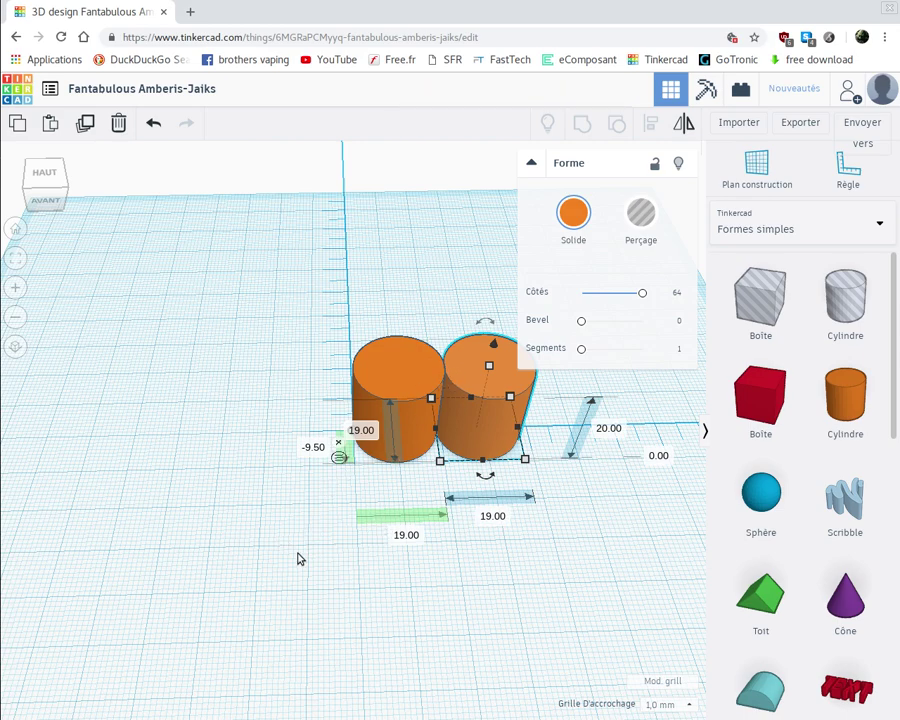
Add a solid red box across the two cylinders, with a depth of 19 mm and a front-to-back ruler offset of -9.5 mm
middle_drag(227, 540, 188, 539)
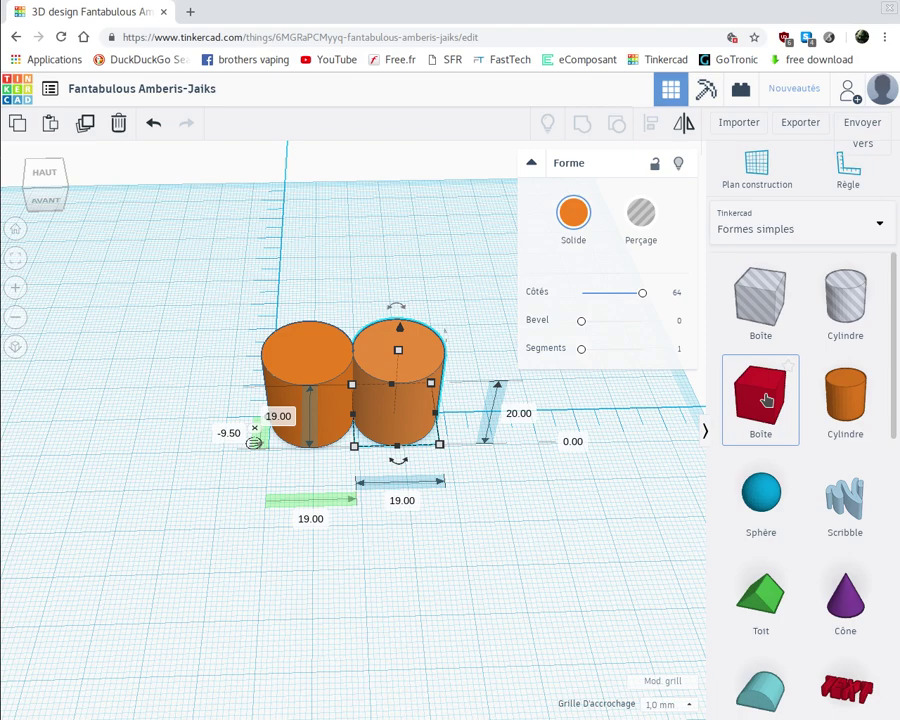
drag(766, 400, 353, 418)
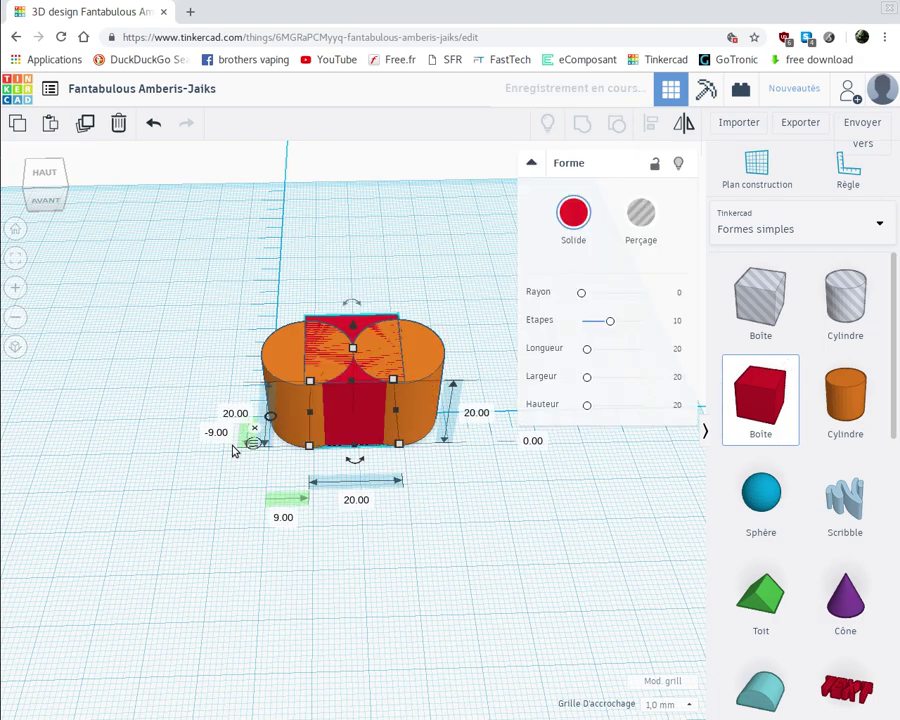
click(238, 414)
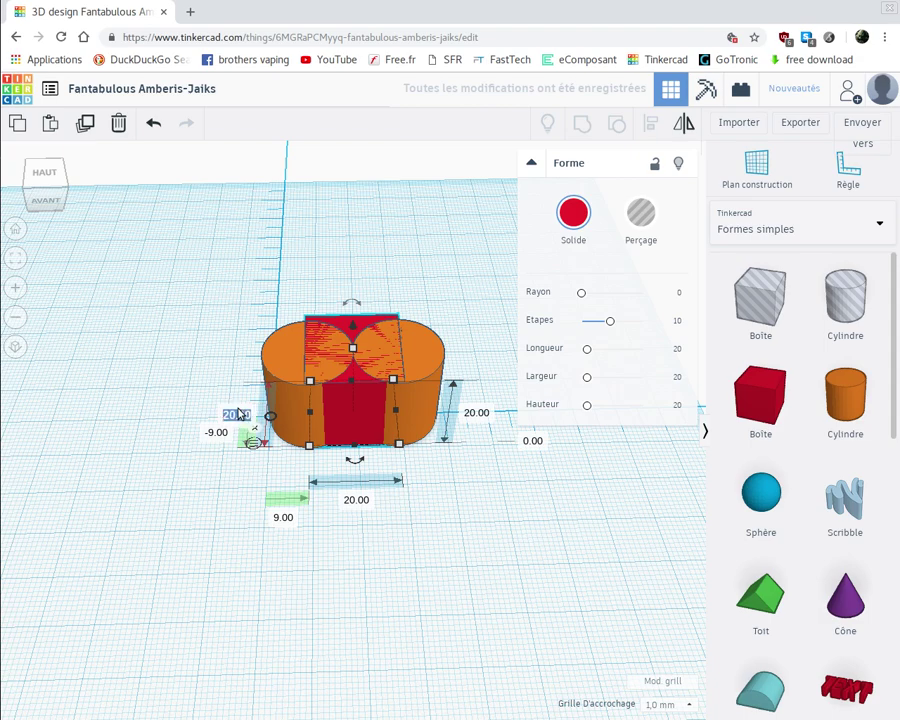
text(19)
key(Return)
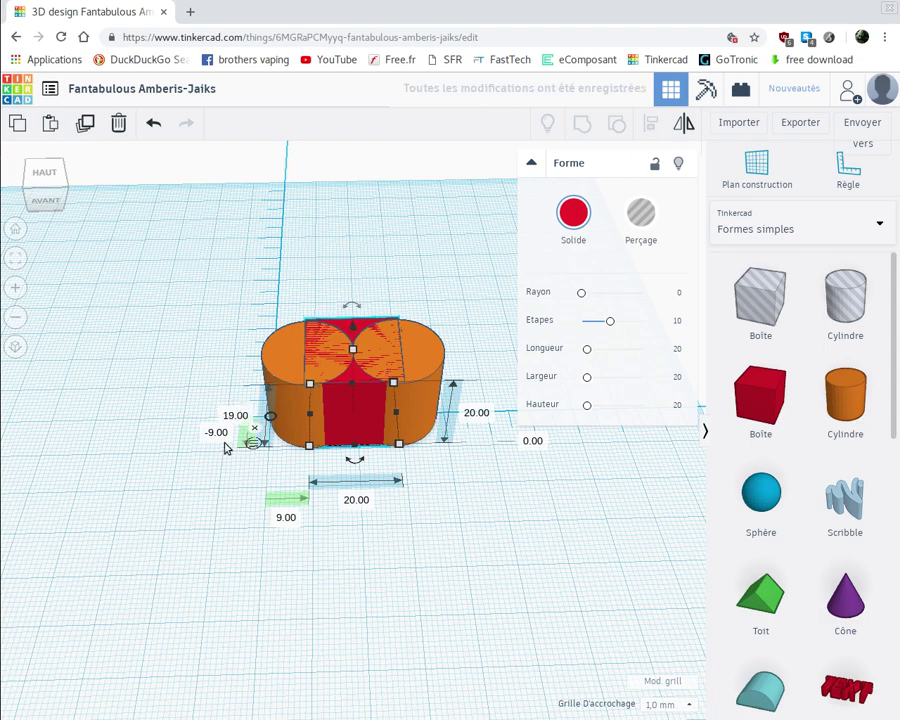
click(216, 432)
key(BackSpace)
text(-9.5)
key(Return)
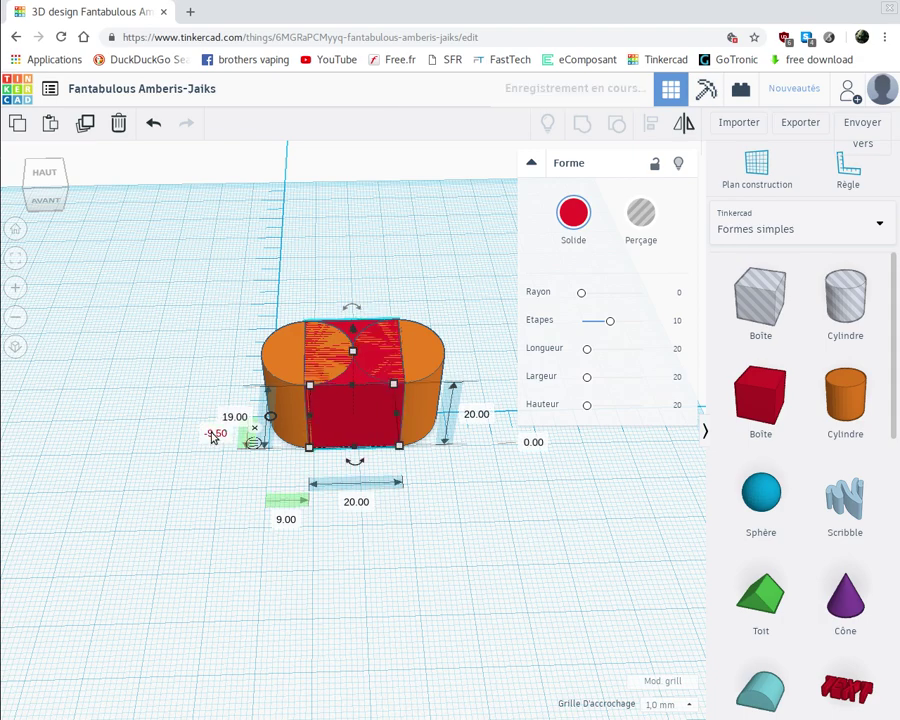
Set the red box's width to 19 mm and its horizontal ruler offset to 9.5 mm
click(360, 502)
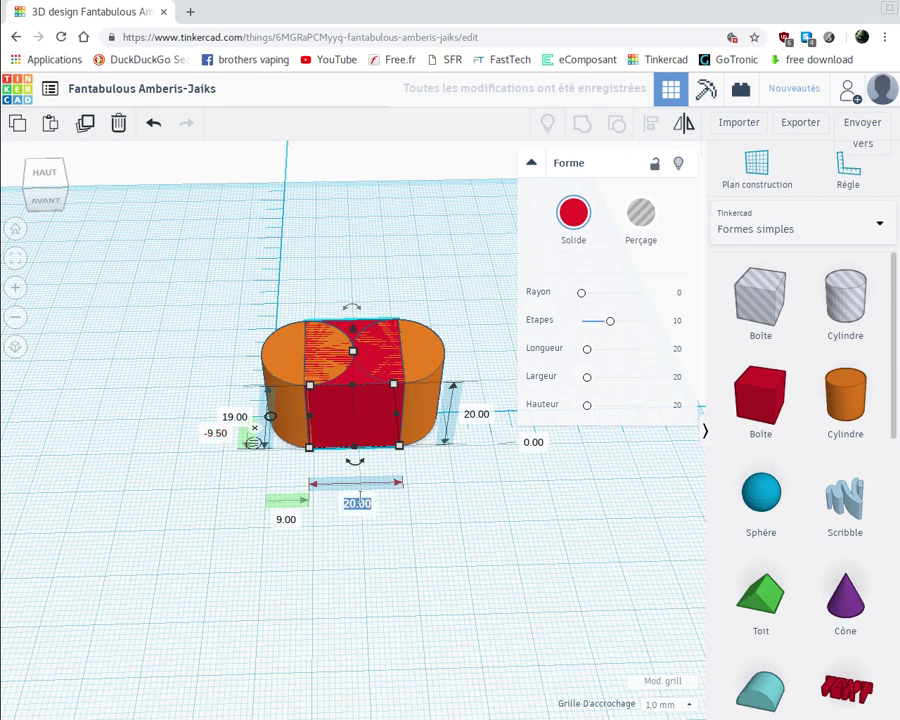
text(19)
key(Return)
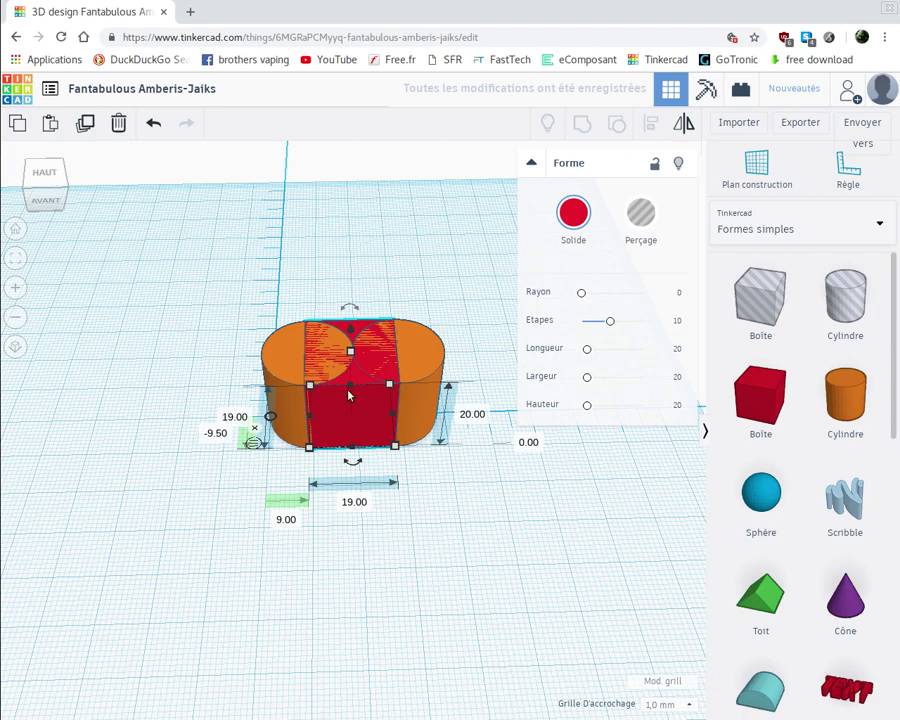
click(287, 519)
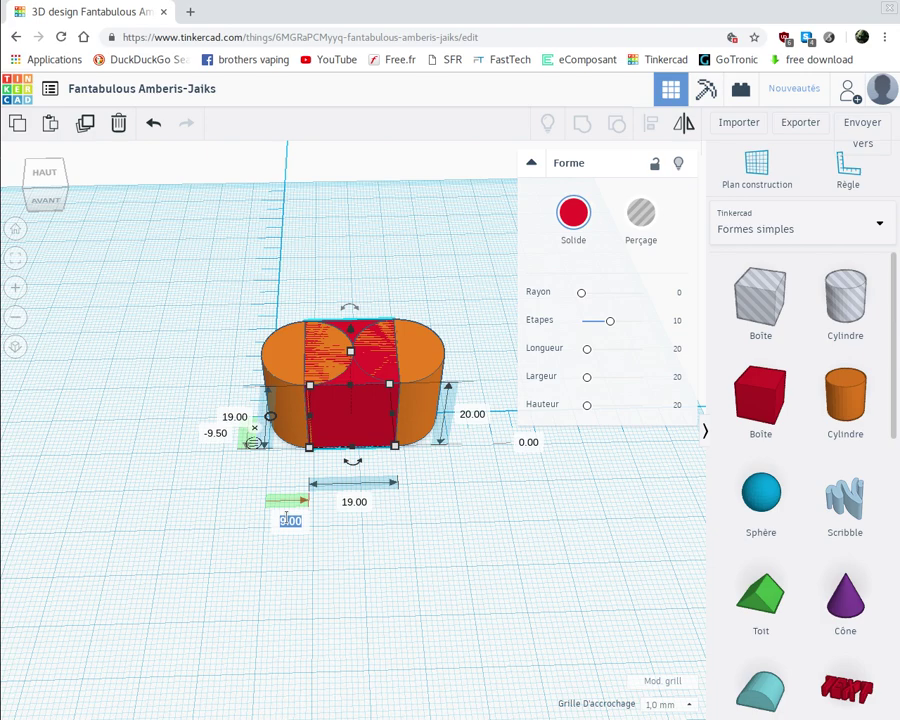
text(9.5)
key(Return)
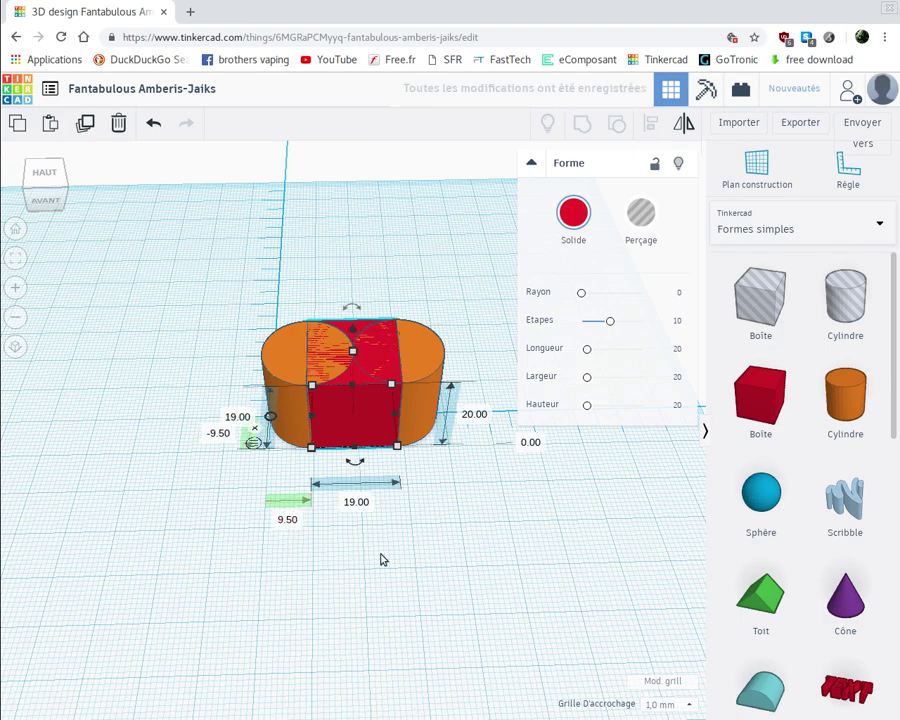
Set the height of the cylinder at the ruler origin to 68 mm
right_drag(371, 536, 372, 595)
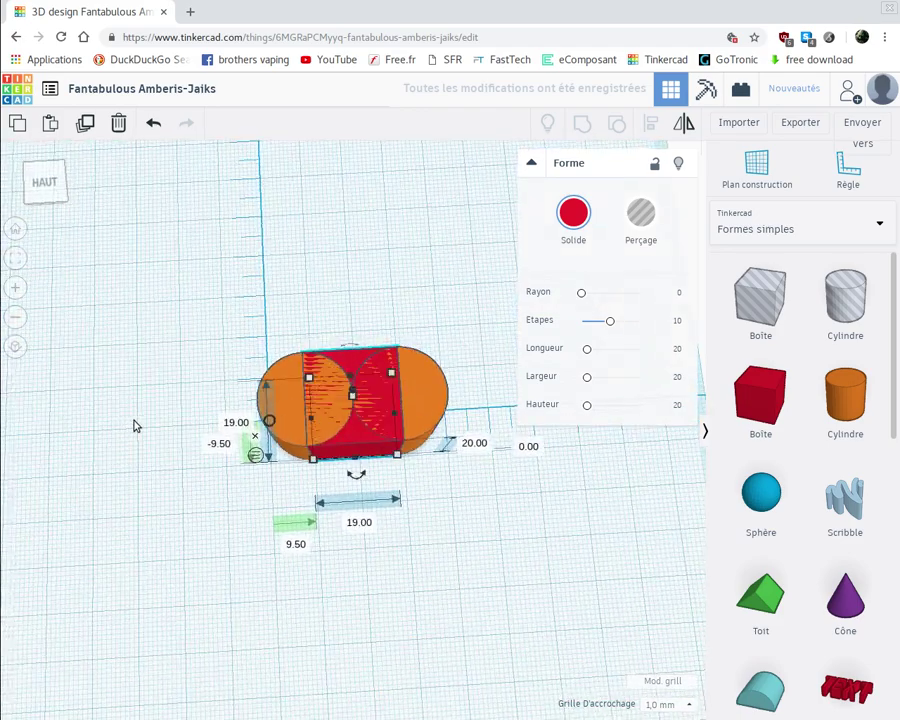
right_drag(137, 426, 157, 353)
click(355, 400)
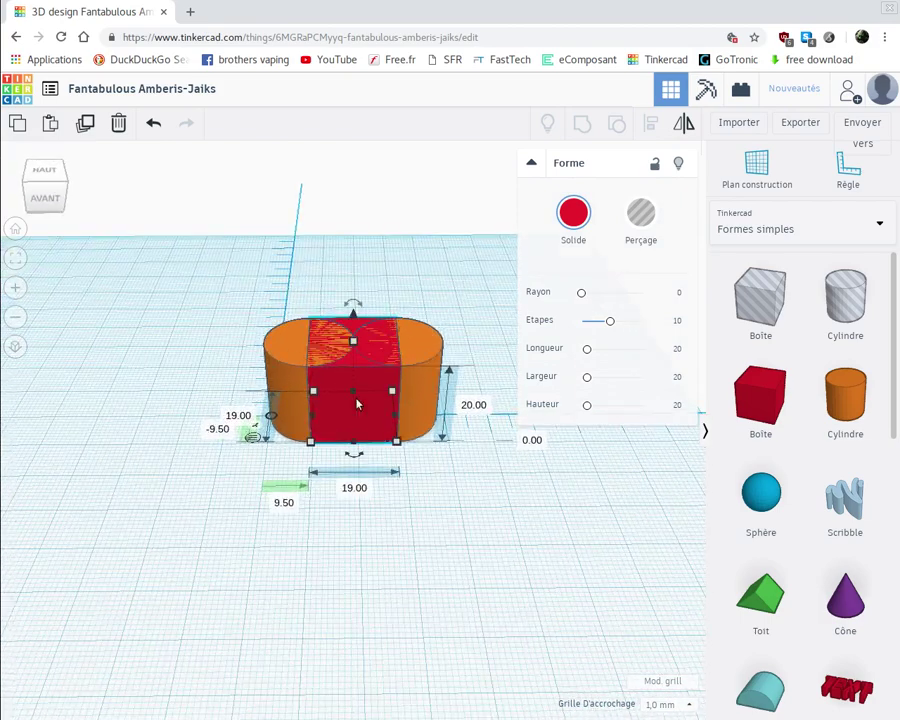
click(283, 377)
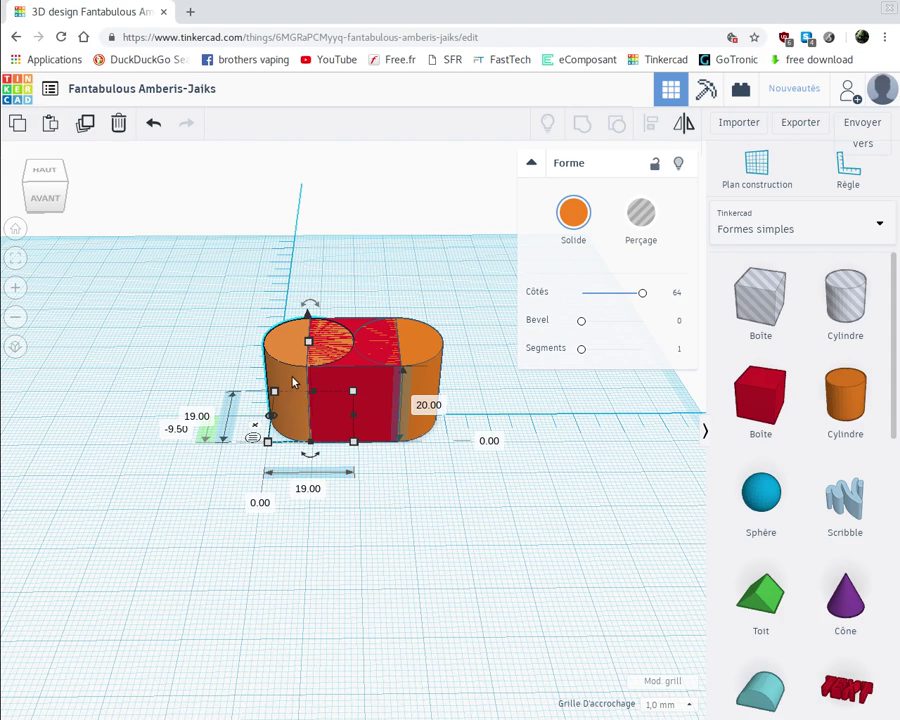
click(428, 406)
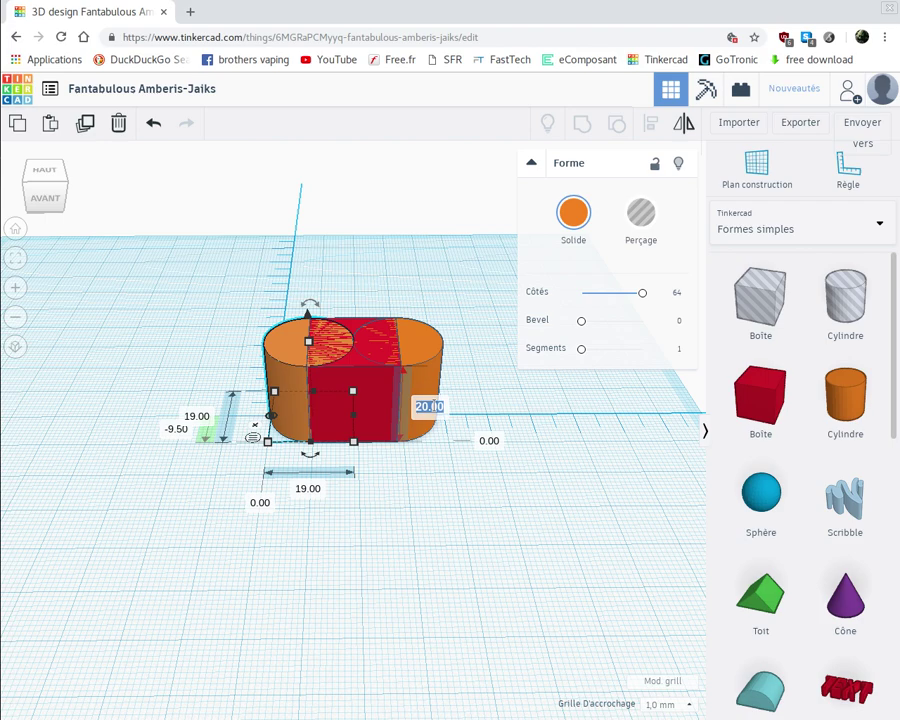
text(68)
key(Return)
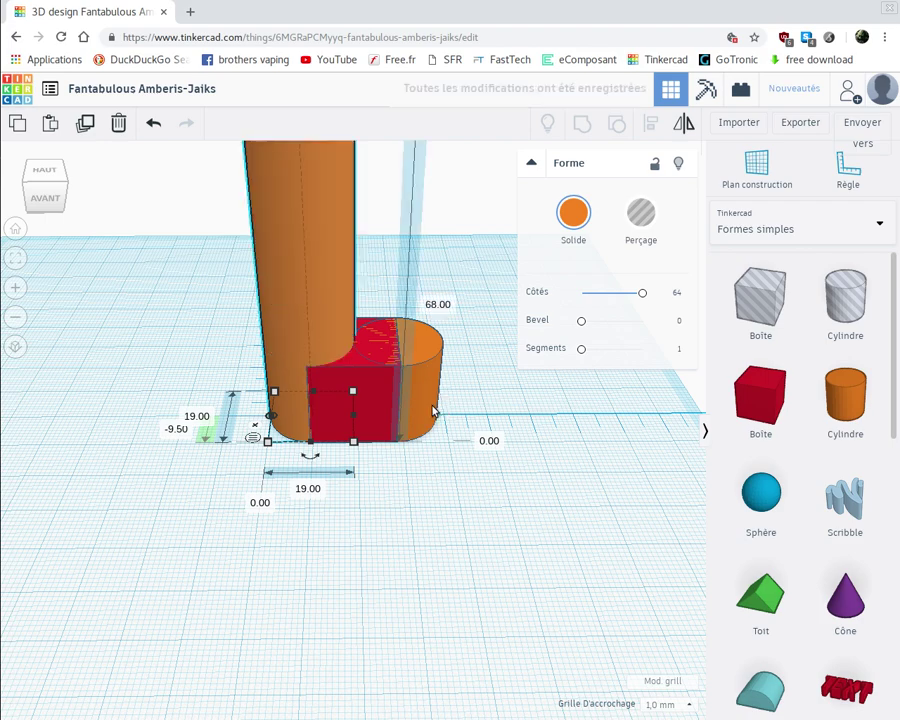
Set the second cylinder's height to 66 mm and raise it 1 mm above the workplane
scroll(422, 408, down, 3)
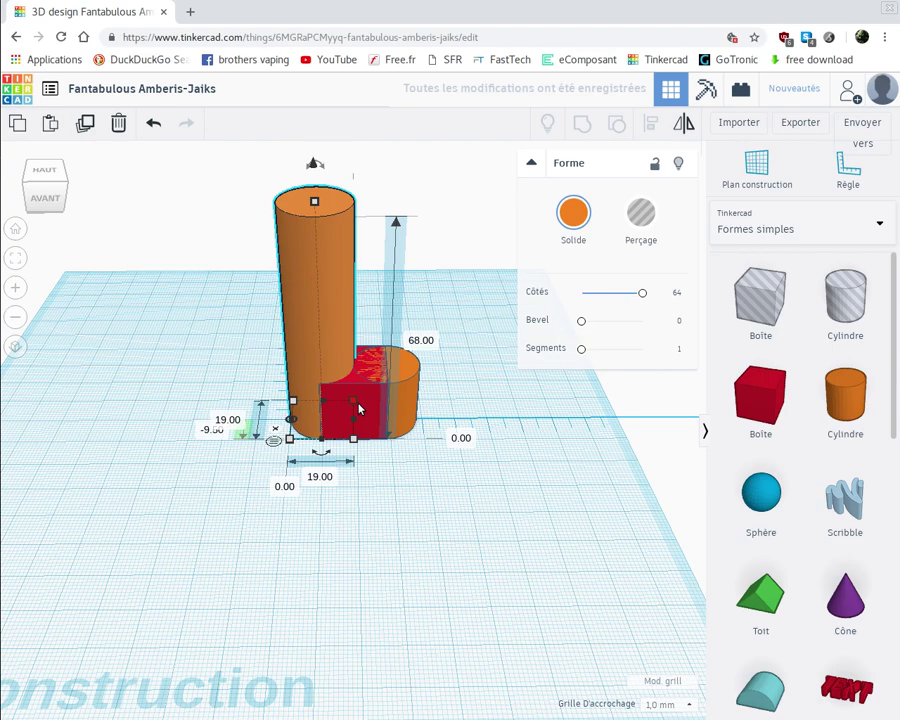
click(409, 400)
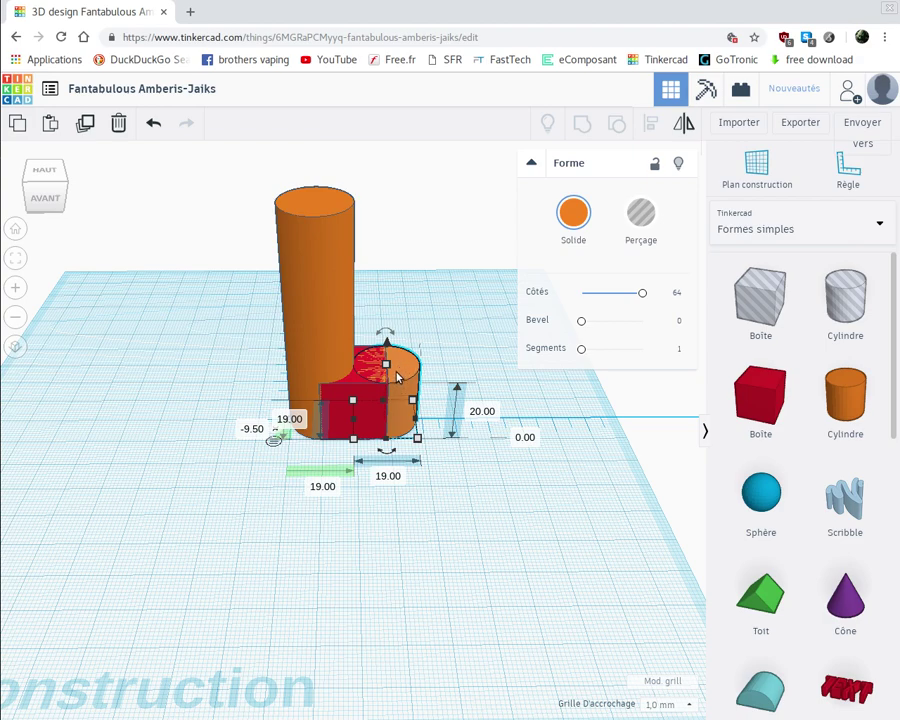
click(484, 411)
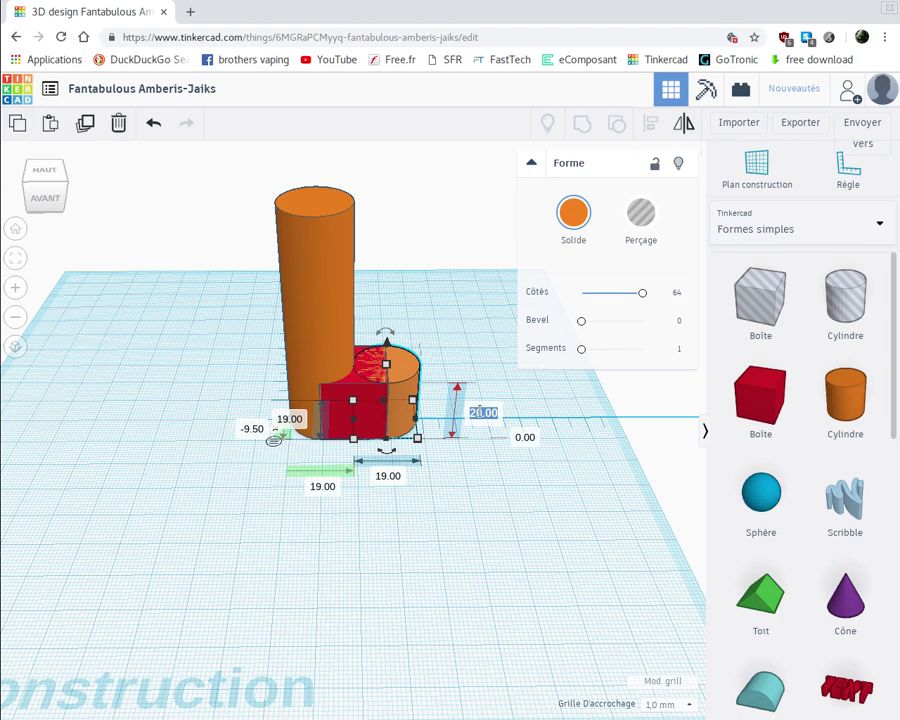
text(66)
key(Return)
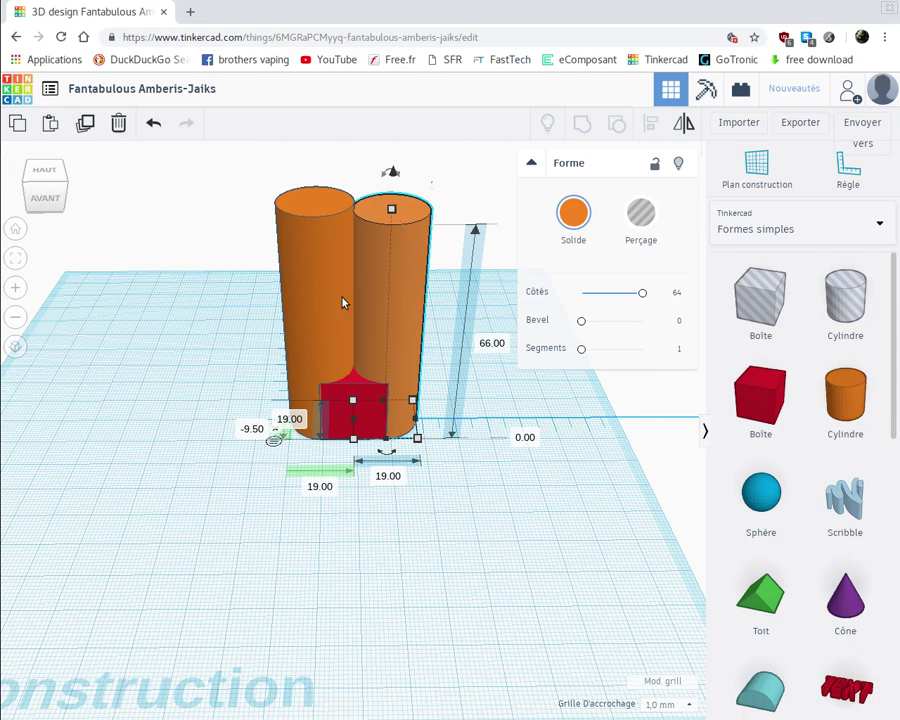
click(526, 438)
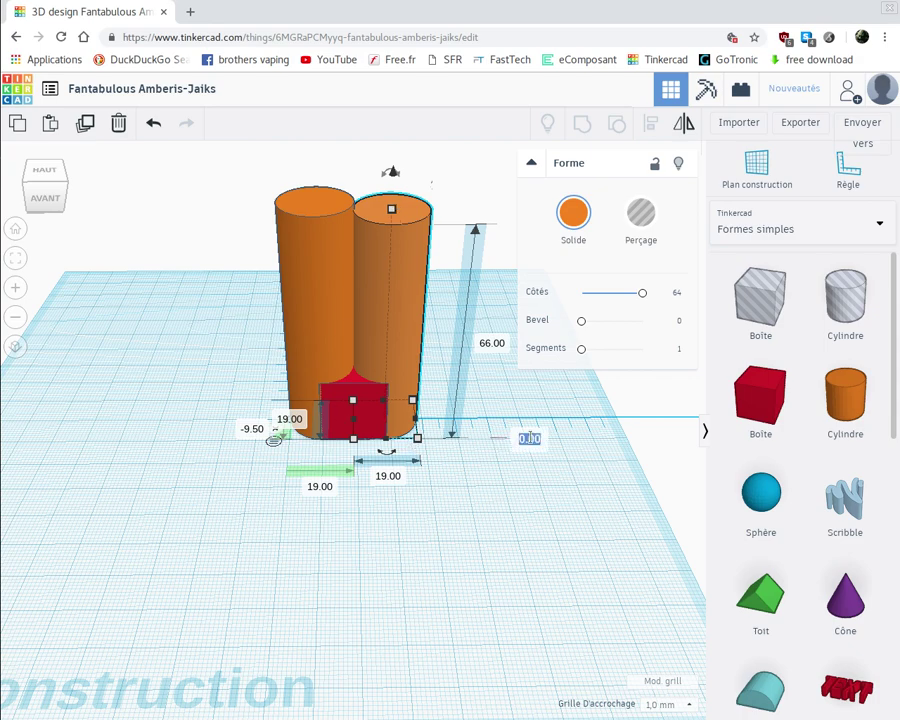
text(1)
key(Return)
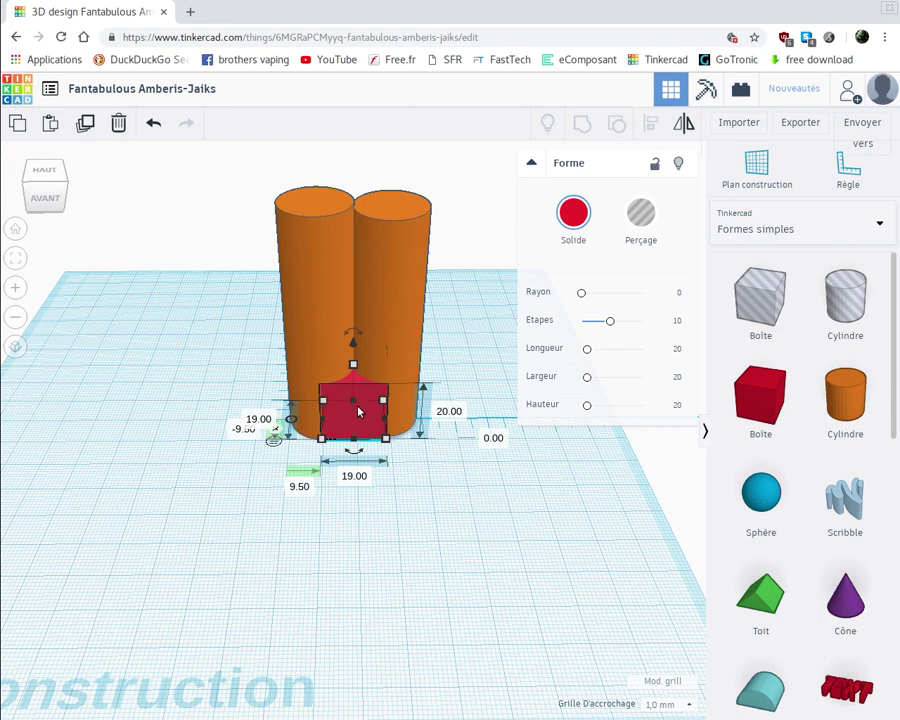
Set the height of the red box between the cylinders to 63 mm, undoing a freehand stretch to 65 mm
click(447, 411)
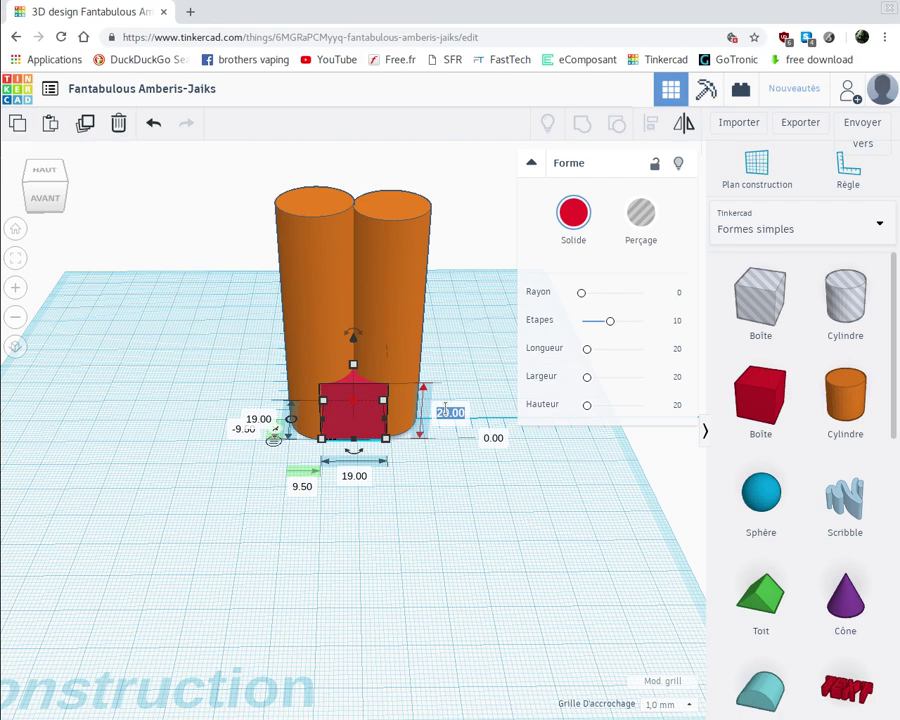
text(63)
key(Return)
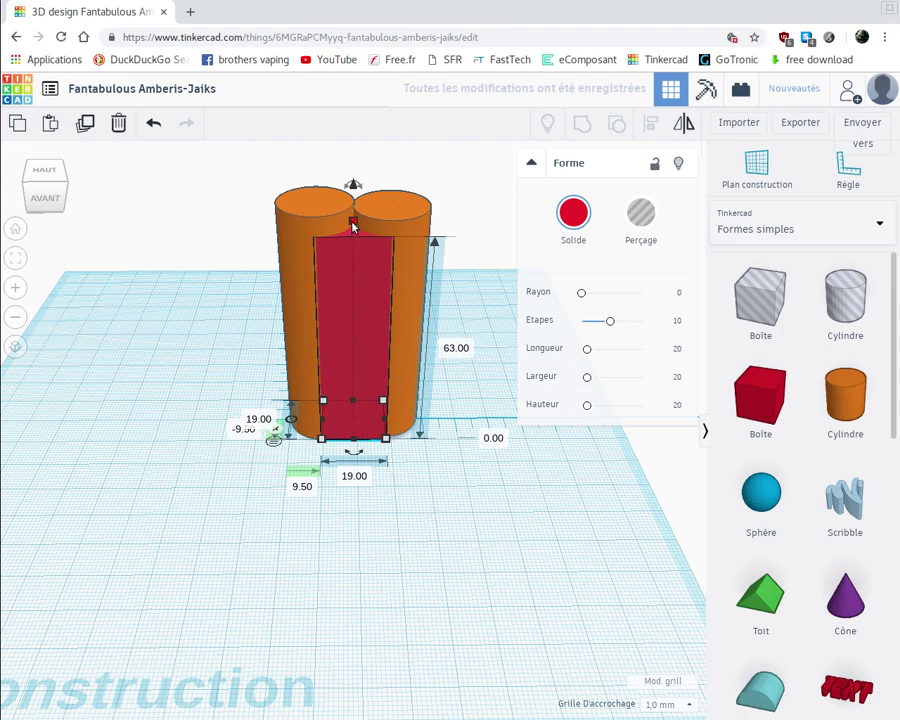
drag(352, 226, 353, 218)
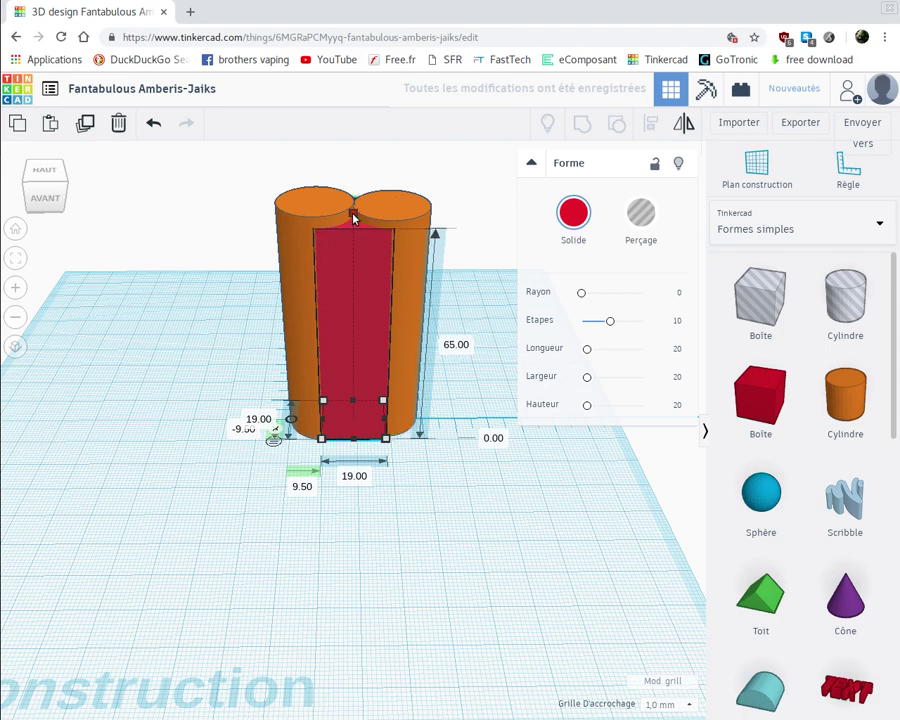
click(153, 123)
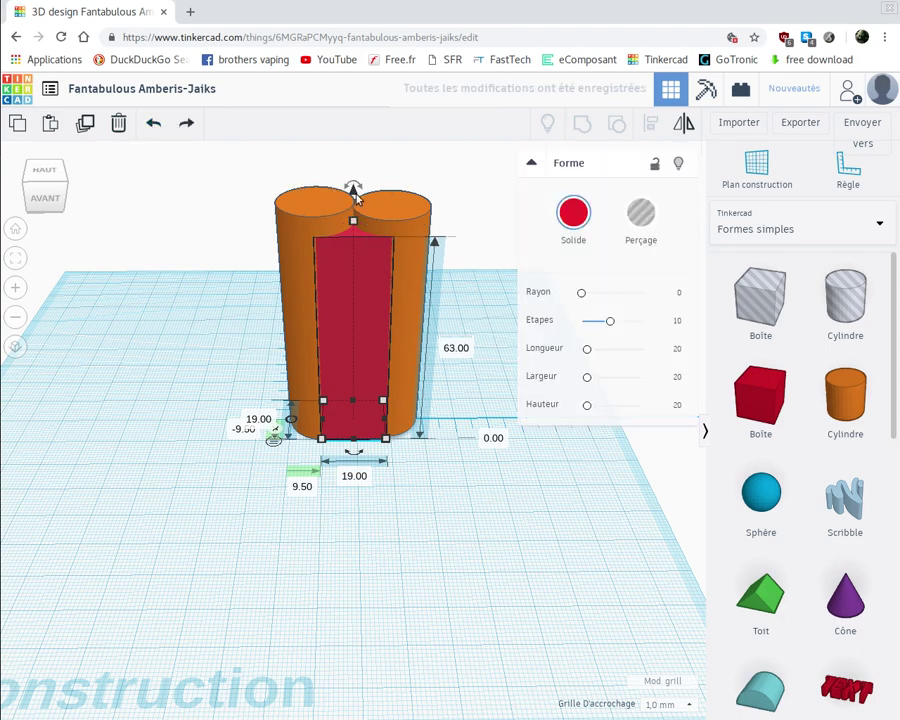
Raise the middle red box to 2.5 mm above the workplane
drag(351, 190, 353, 180)
right_drag(440, 487, 491, 433)
click(492, 428)
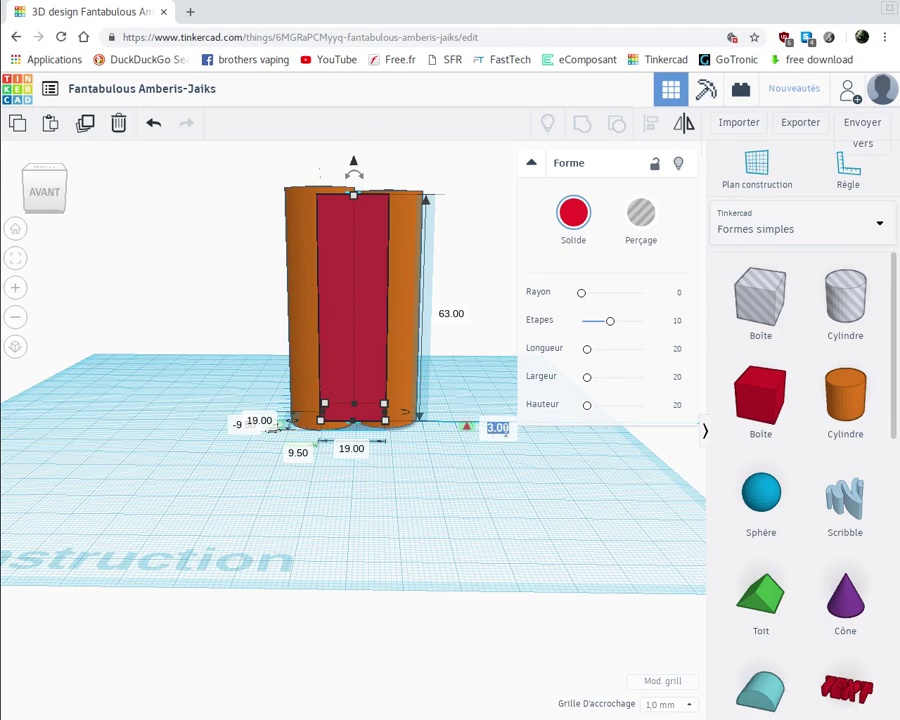
text(2.5)
key(Return)
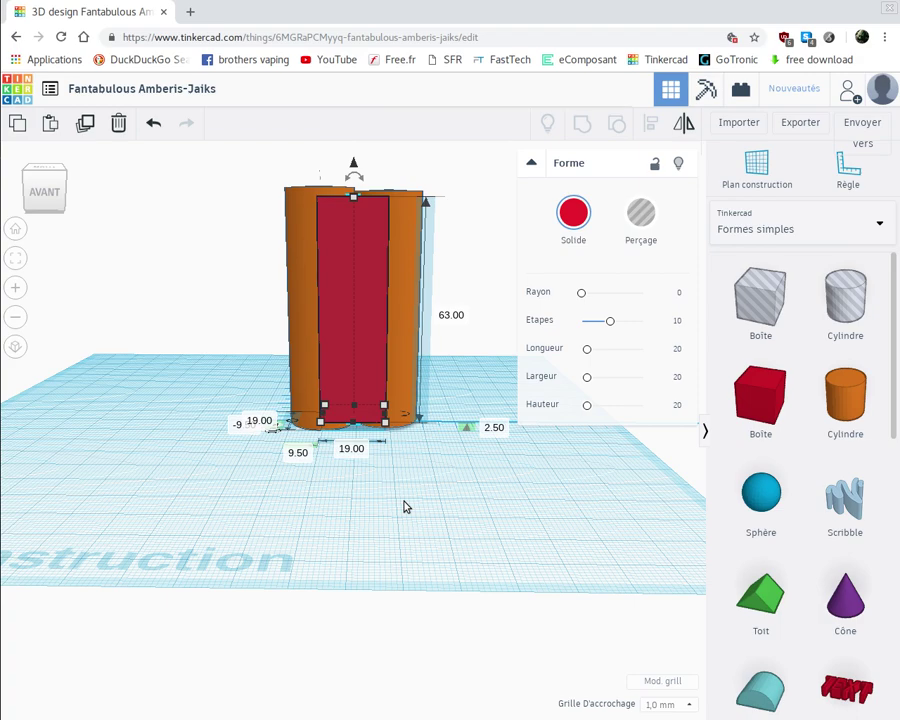
Add a second red box 12 mm deep and move it against the 66 mm cylinder, at ruler offsets of 31 mm and -6 mm
click(764, 396)
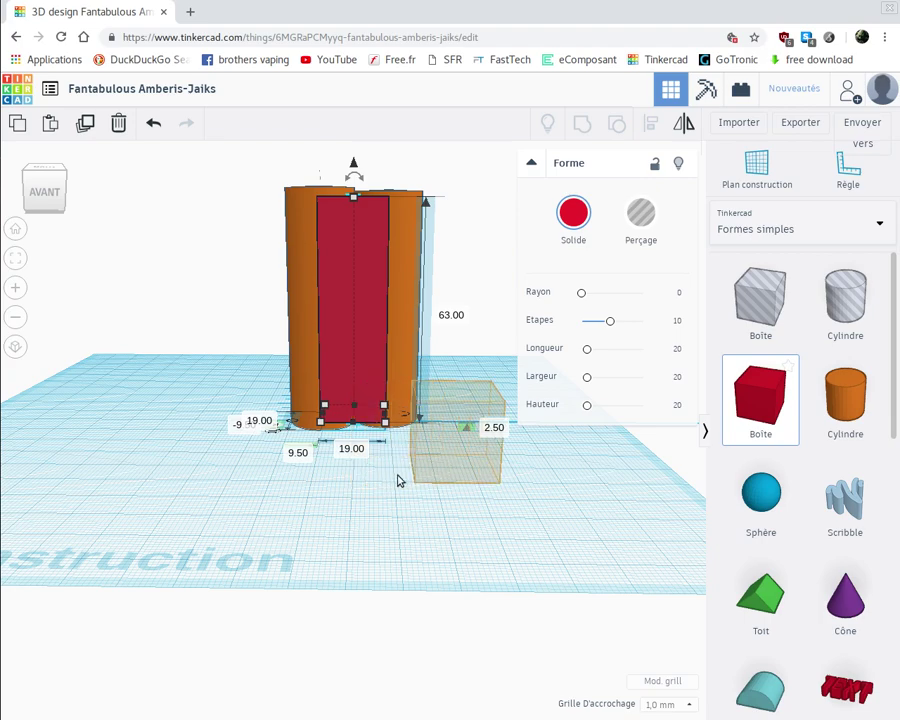
click(398, 479)
click(336, 468)
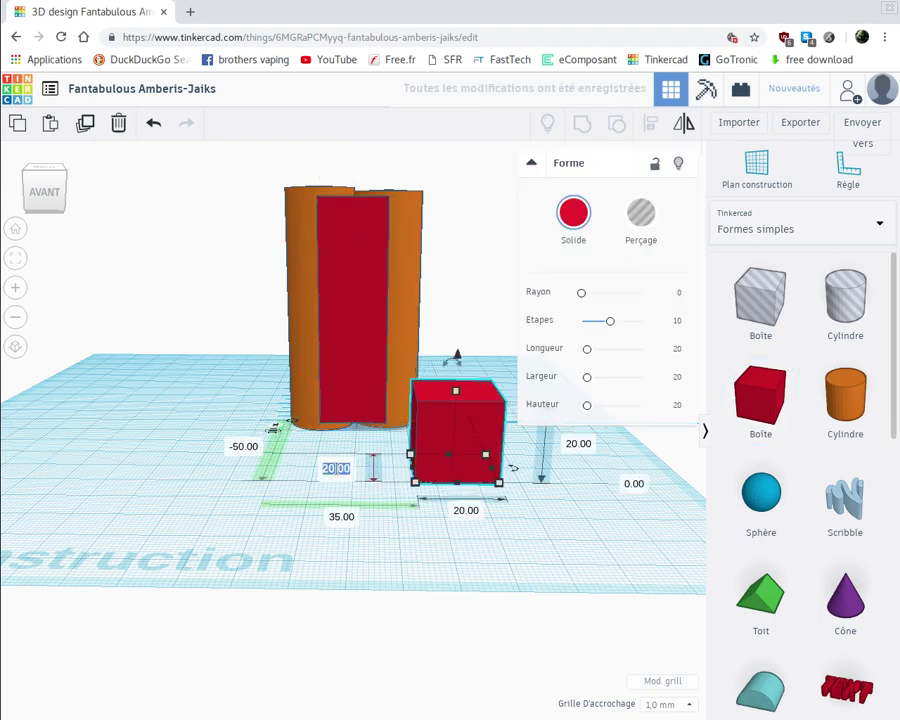
text(12)
key(Return)
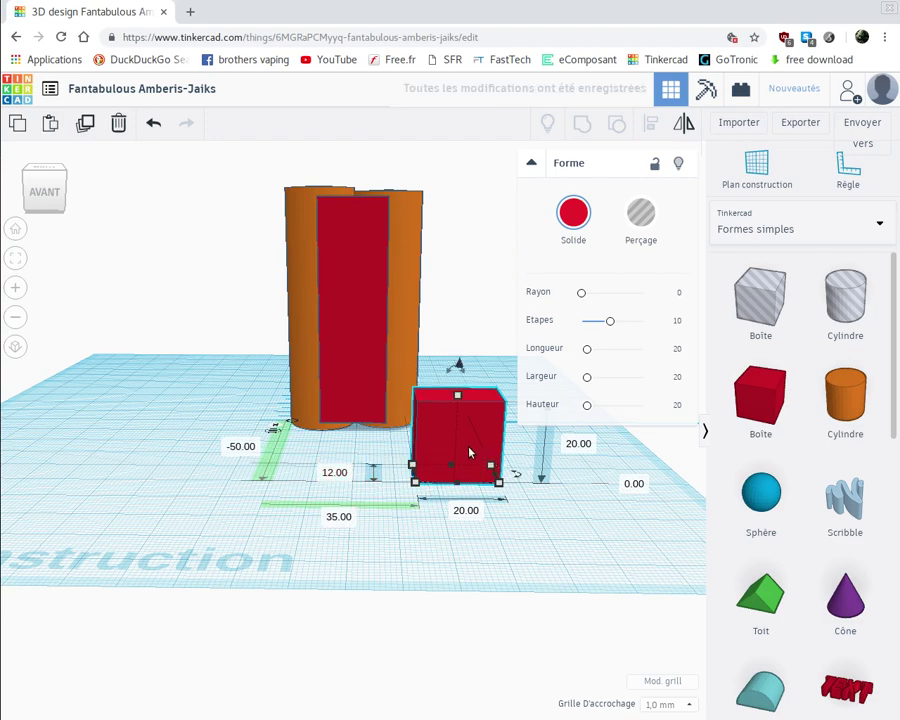
drag(468, 455, 436, 402)
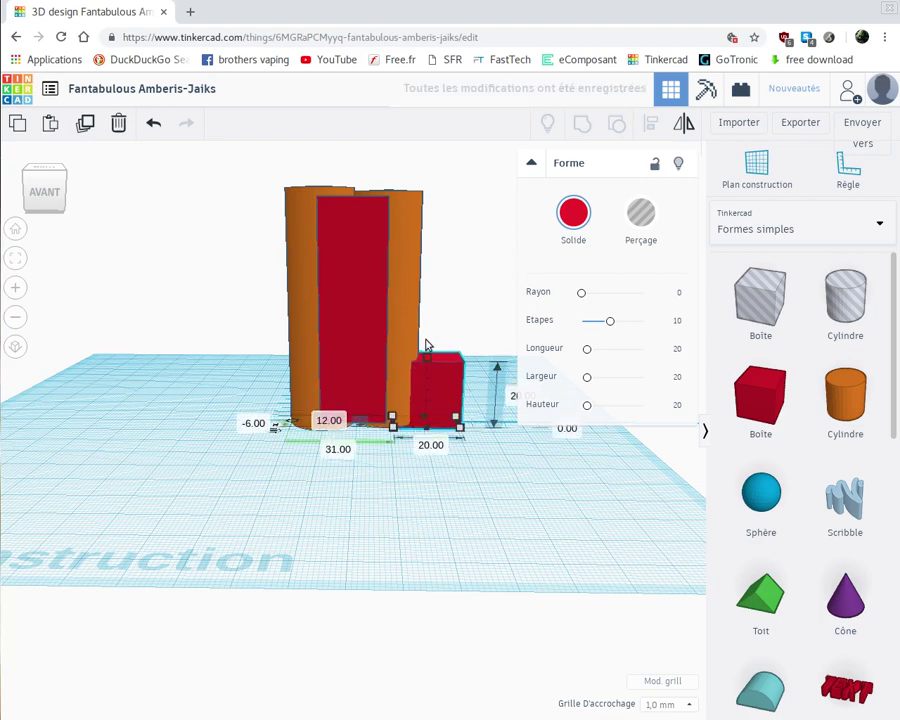
Set the second red box's height to 68 mm, matching the cylinder at the ruler origin
drag(427, 336, 431, 230)
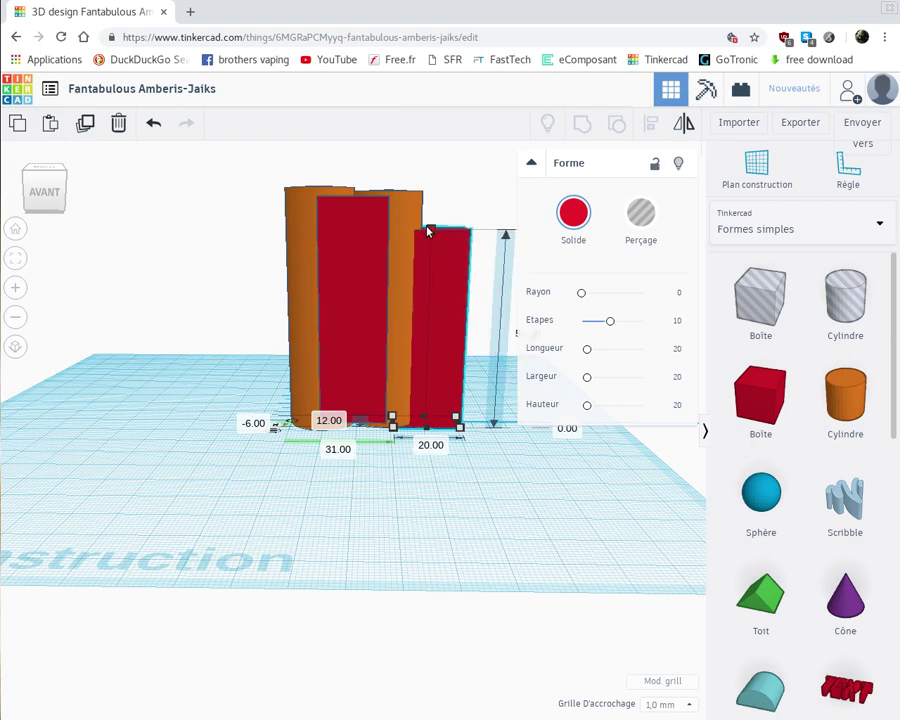
click(497, 492)
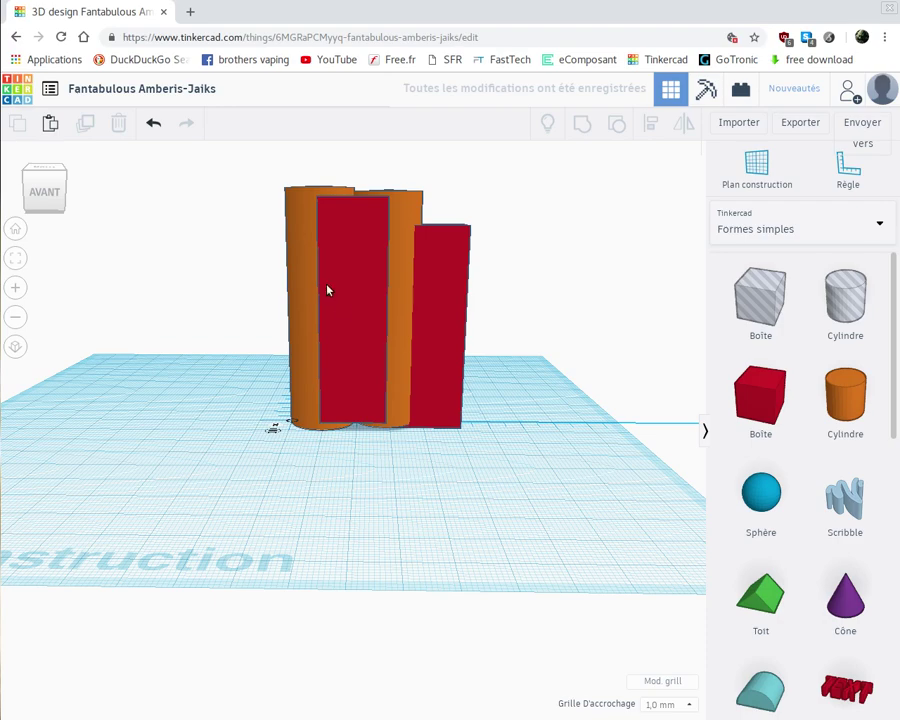
click(296, 255)
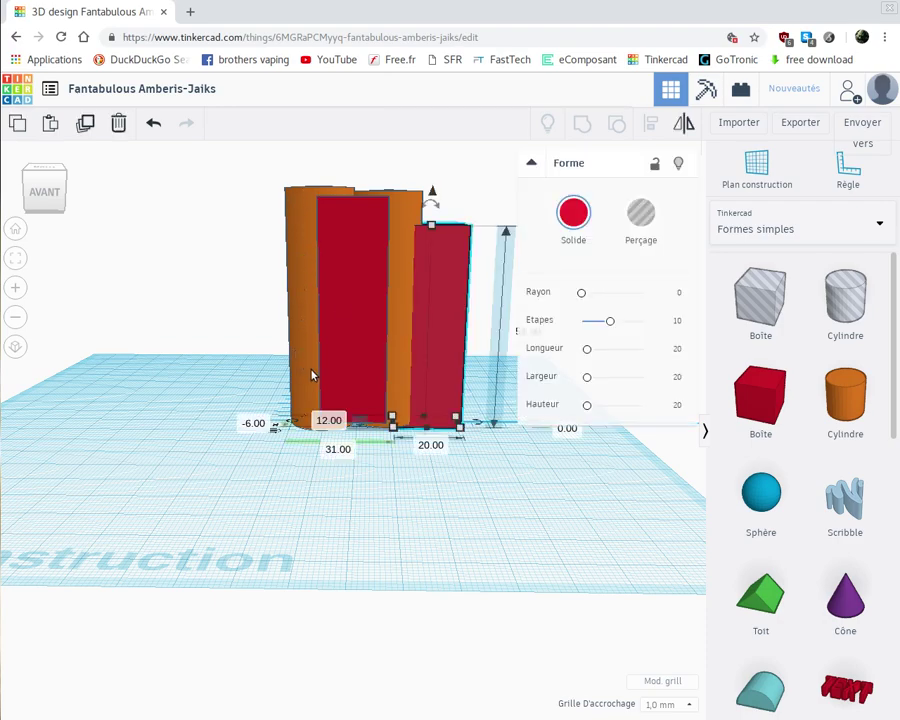
click(532, 165)
click(529, 333)
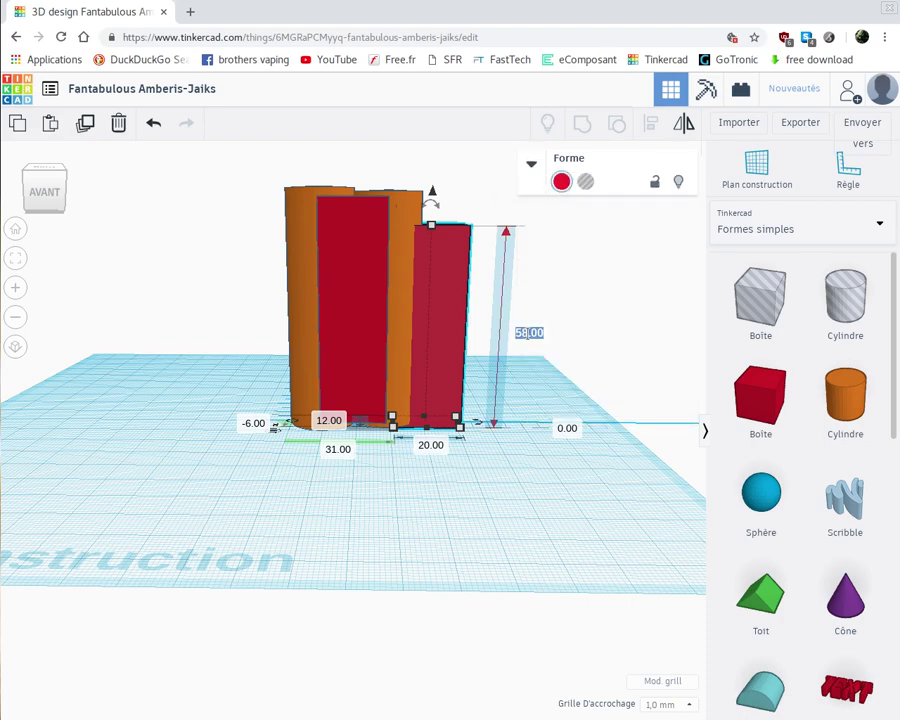
key(BackSpace)
text(68)
key(Return)
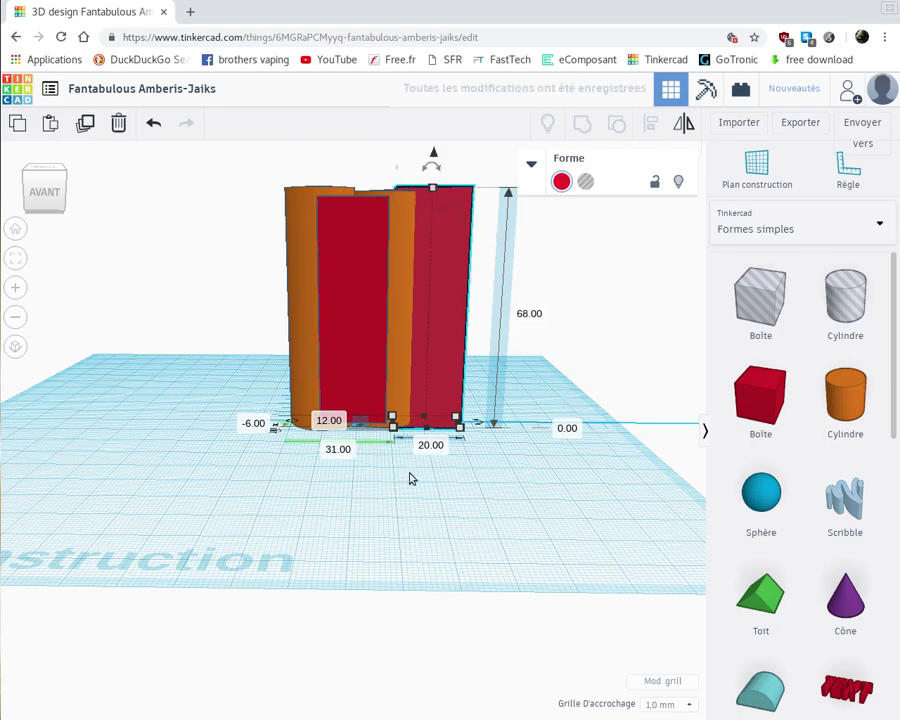
Stretch the 68 mm tall red box across the cylinders to 42 mm wide, starting at a ruler offset of 9 mm
mouse_move(406, 508)
right_down()
mouse_move(397, 574)
mouse_move(406, 598)
mouse_move(416, 516)
right_up()
click(456, 334)
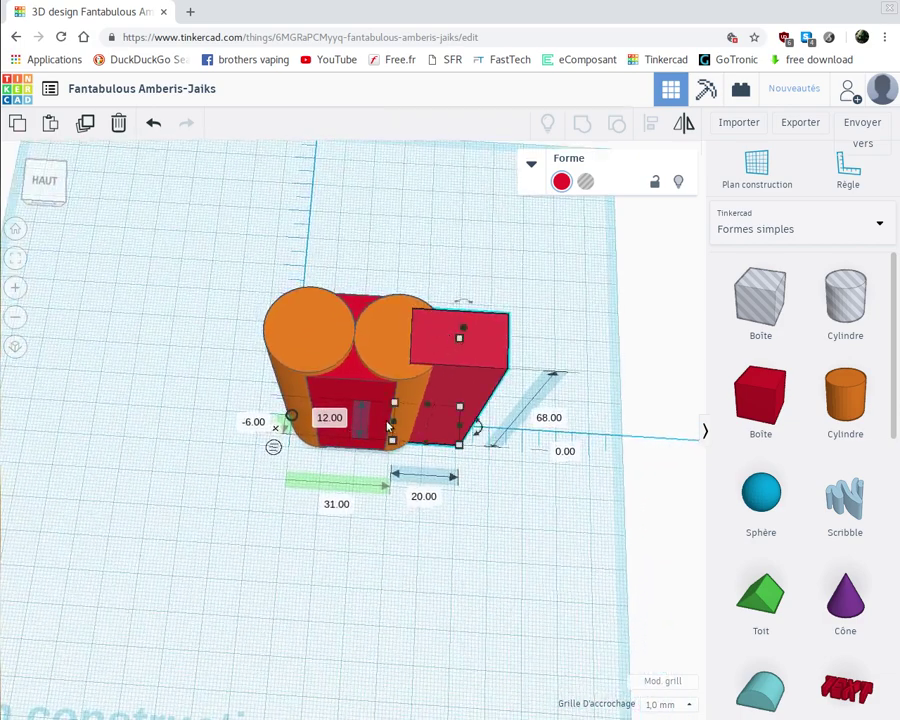
drag(393, 421, 322, 414)
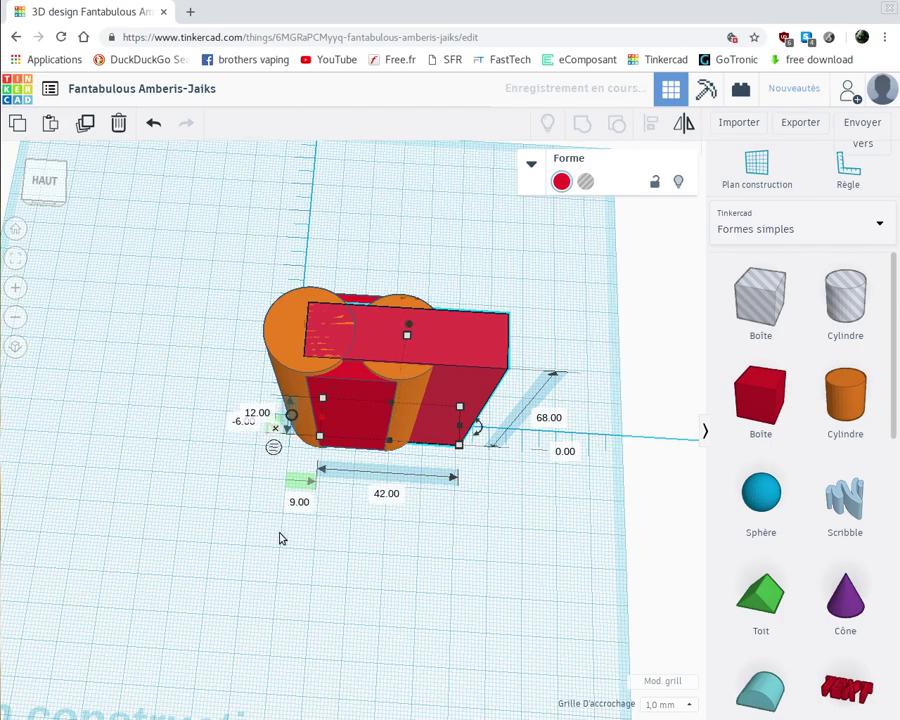
right_drag(215, 475, 208, 536)
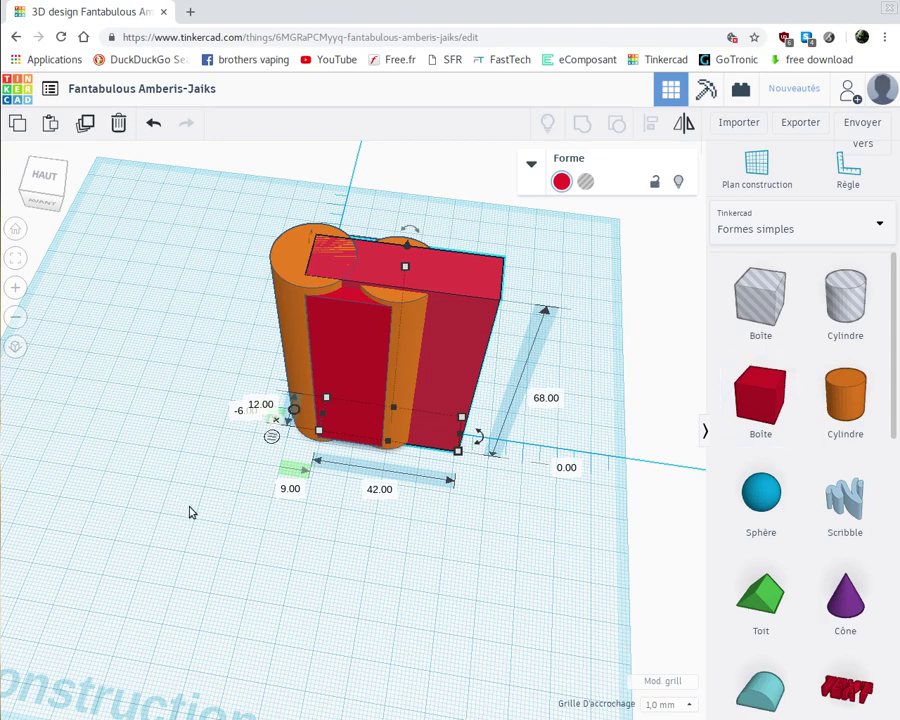
right_drag(191, 510, 203, 516)
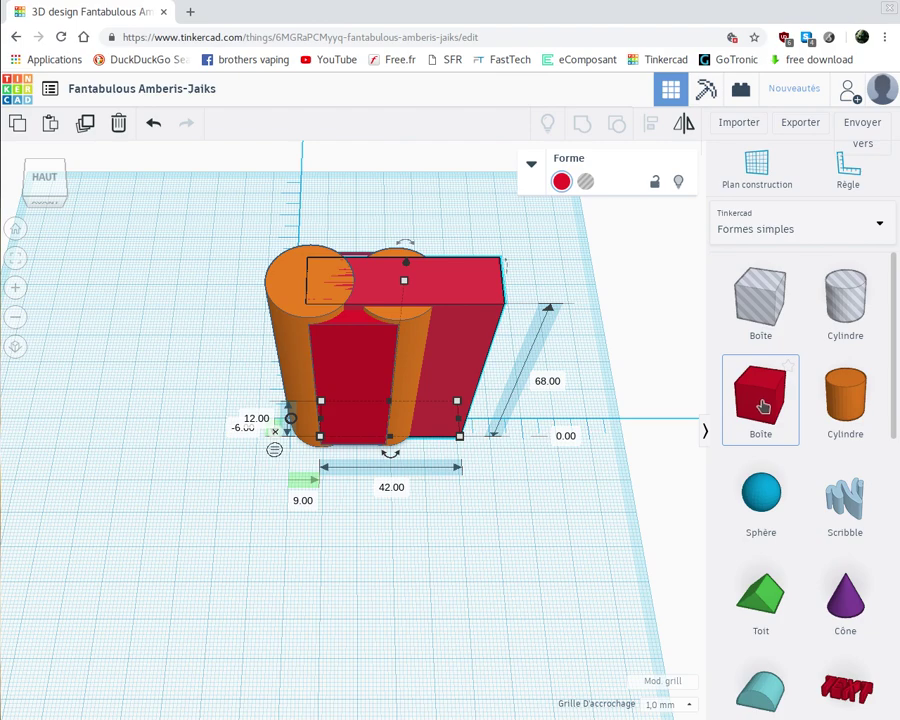
Add a third red box in front of the model and make it 18 mm deep and 66 mm high
drag(763, 404, 465, 556)
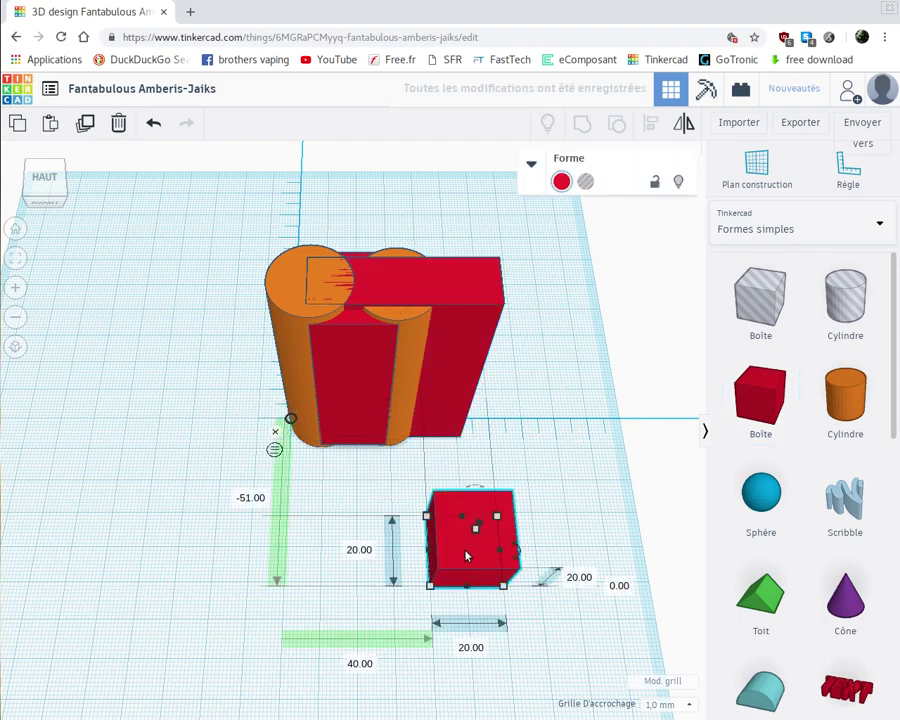
click(360, 550)
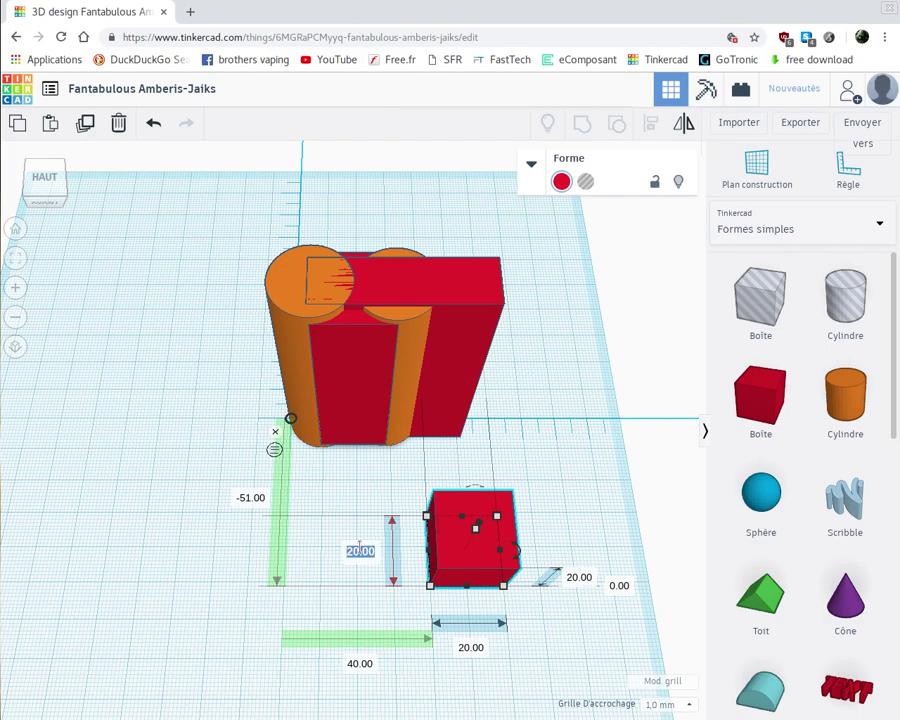
key(BackSpace)
key(Return)
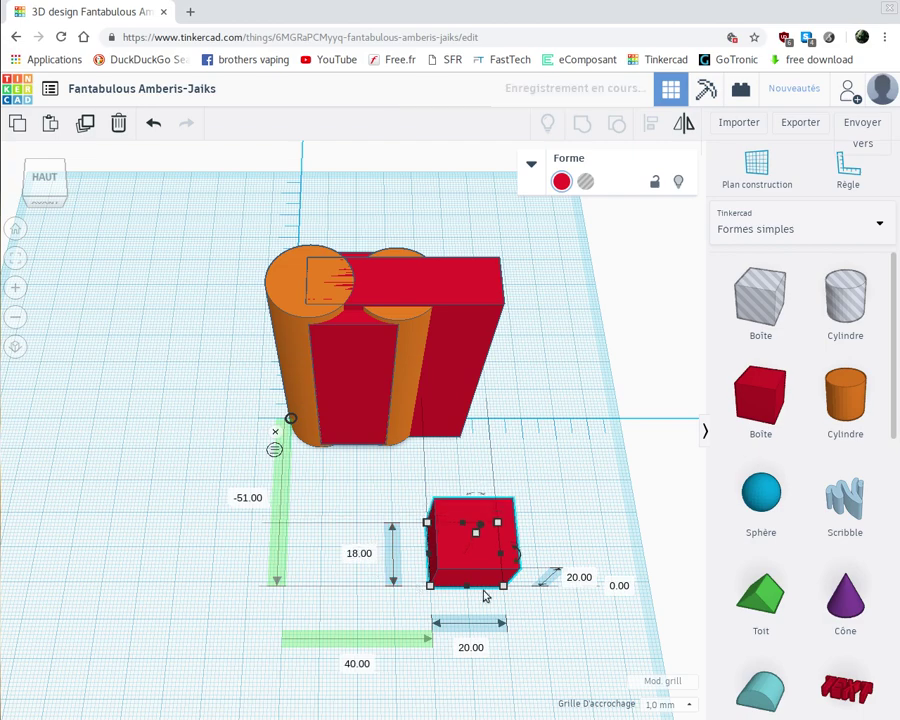
mouse_move(503, 560)
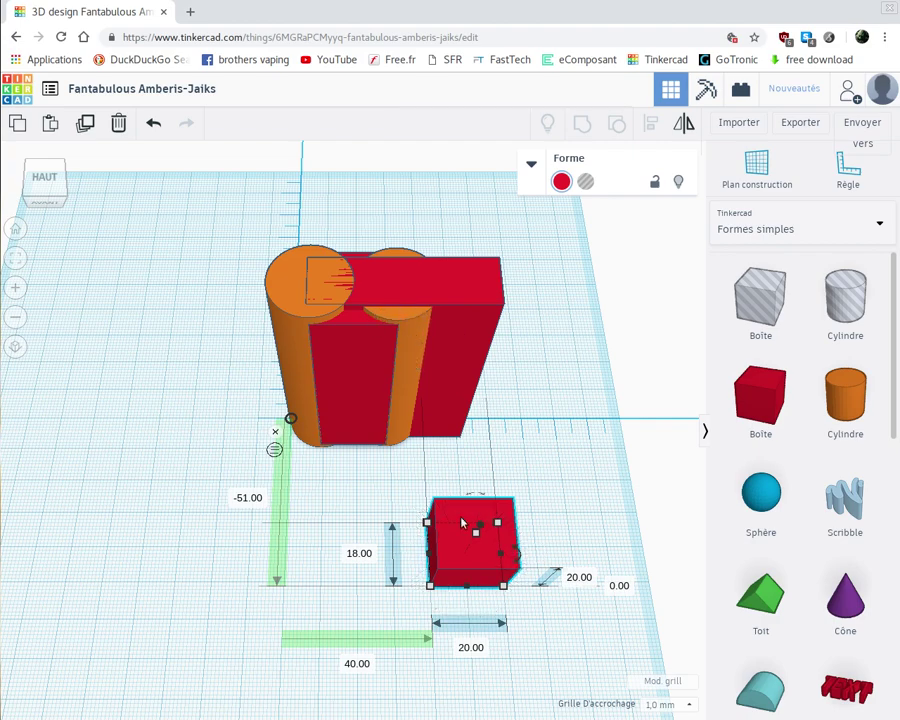
click(579, 578)
key(BackSpace)
key(Return)
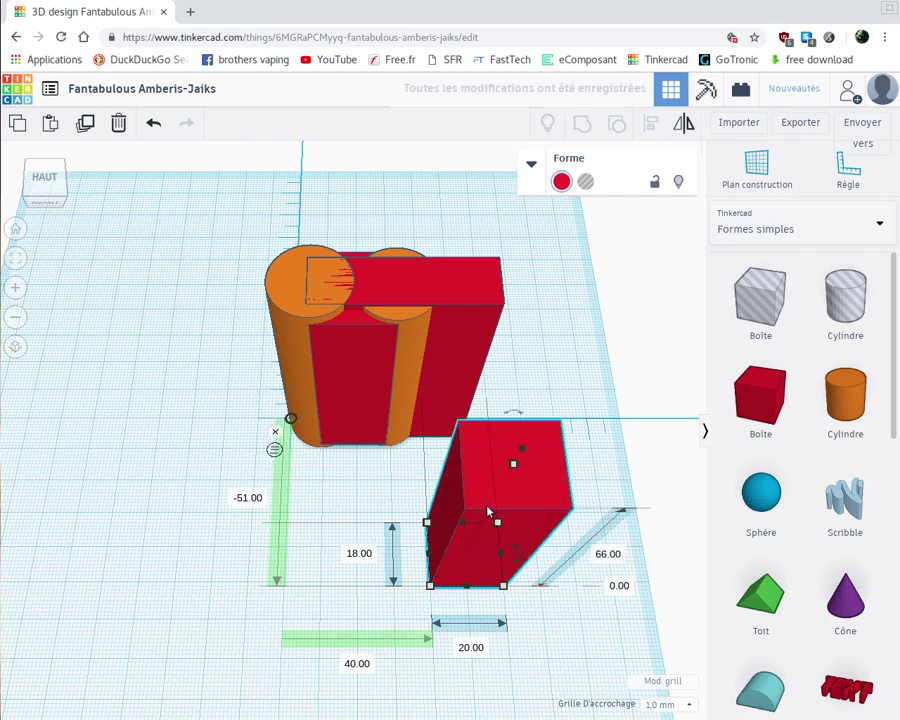
Move the third red box into the 66 mm cylinder, at ruler offsets of 28 mm and -9 mm
drag(488, 512, 432, 398)
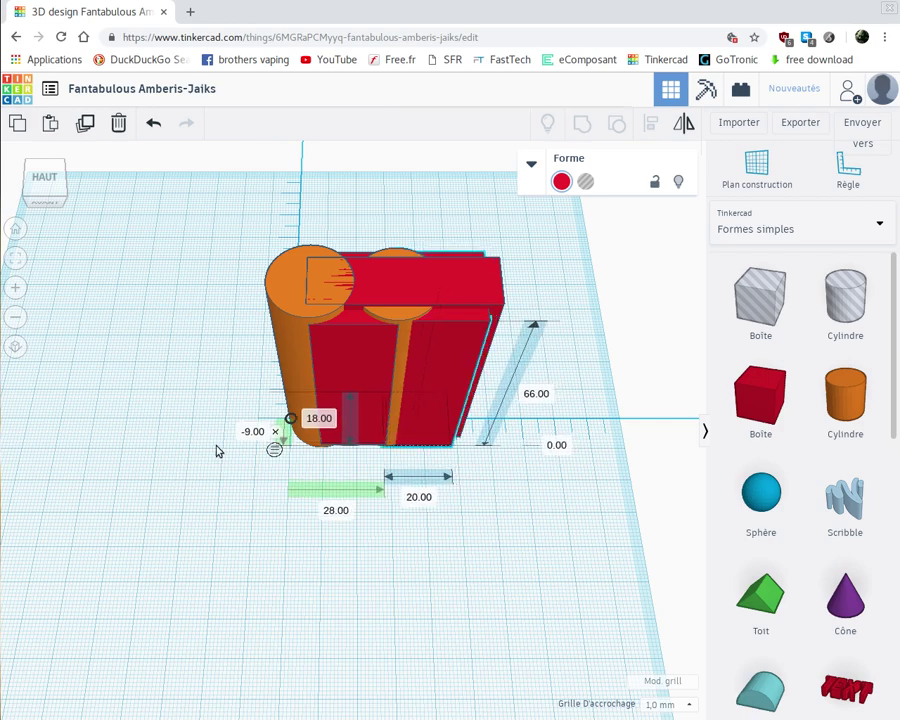
right_drag(466, 565, 484, 506)
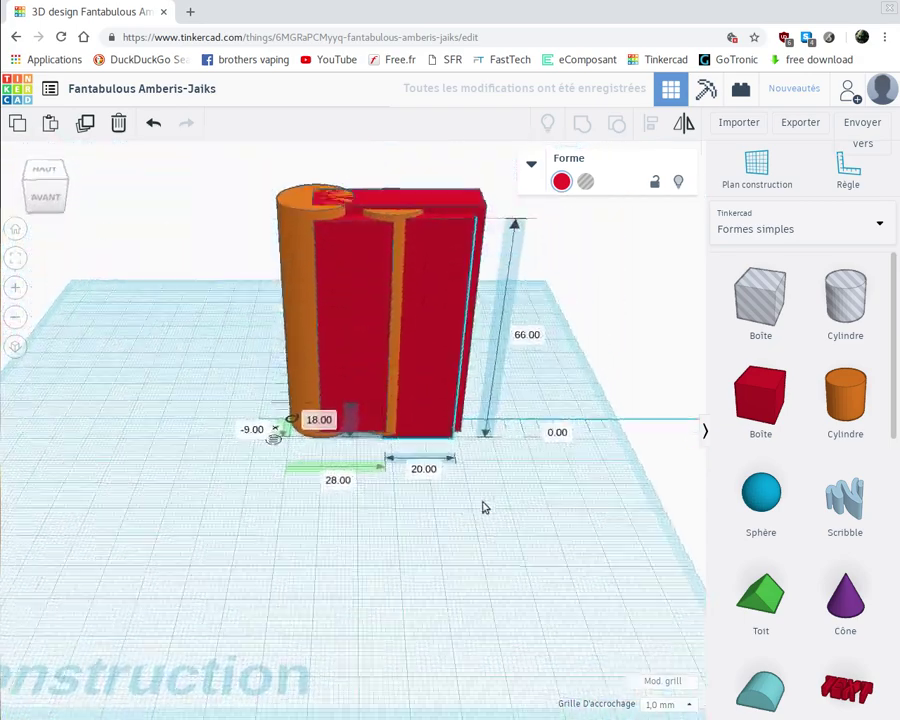
right_drag(372, 423, 391, 395)
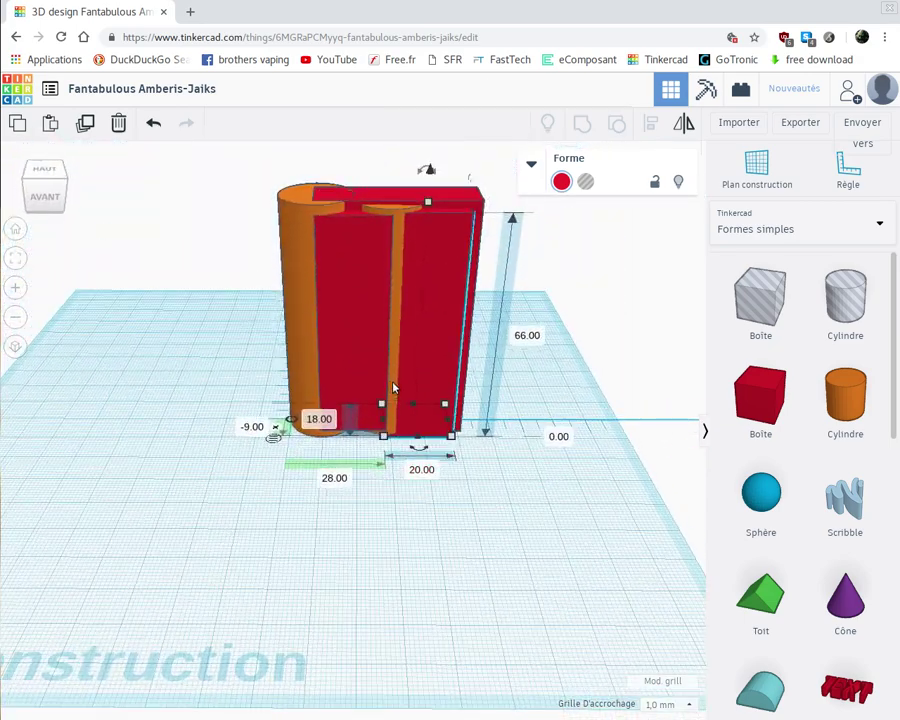
Raise the third red box to 1 mm above the workplane, matching the 66 mm cylinder
click(393, 388)
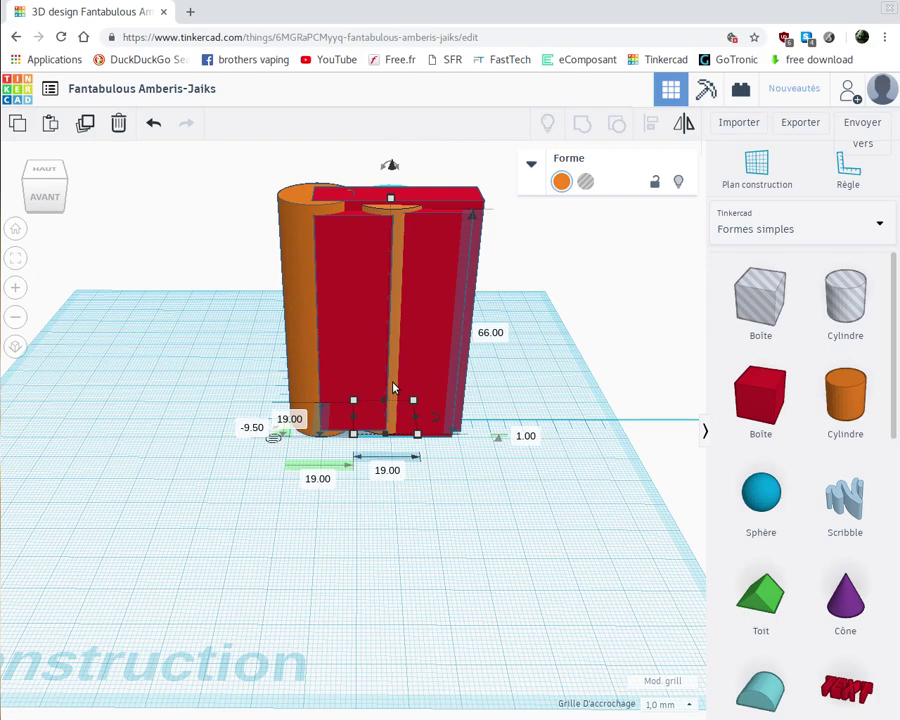
click(435, 375)
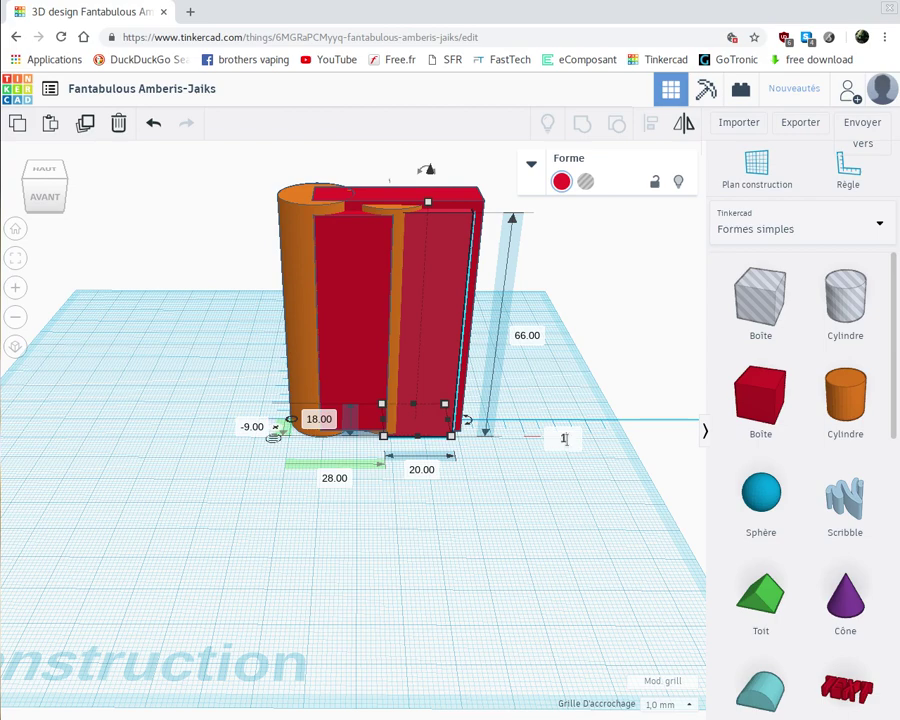
click(564, 438)
text(1)
key(Return)
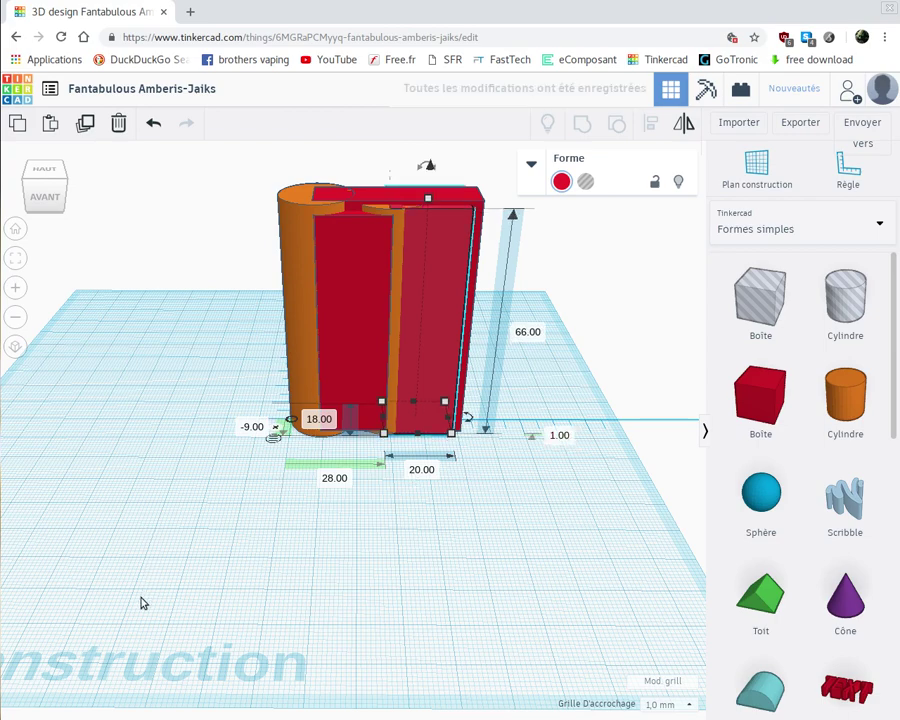
Group both cylinders and all three red boxes into a single body
right_drag(143, 603, 148, 646)
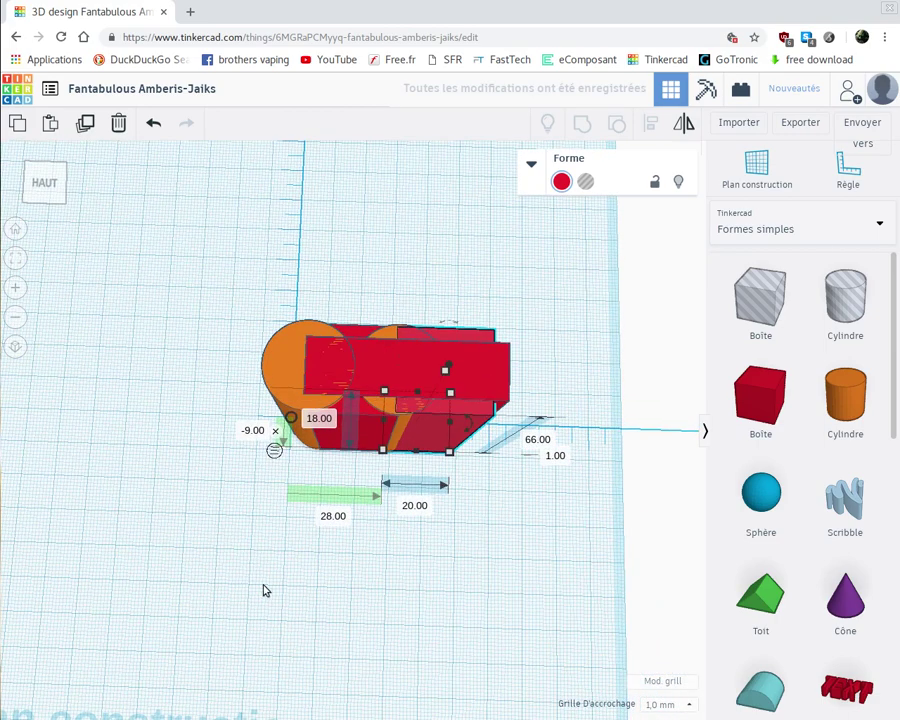
mouse_move(275, 596)
right_down()
mouse_move(287, 518)
mouse_move(400, 530)
mouse_move(453, 548)
mouse_move(532, 542)
mouse_move(452, 577)
mouse_move(327, 571)
mouse_move(249, 579)
mouse_move(251, 536)
mouse_move(271, 580)
right_up()
drag(257, 264, 540, 528)
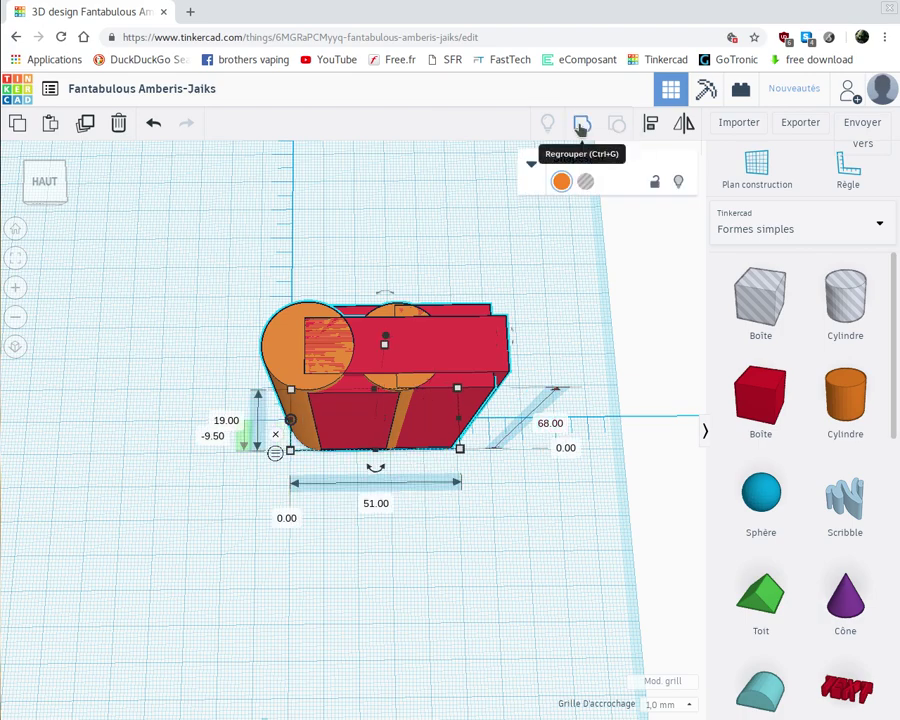
click(581, 125)
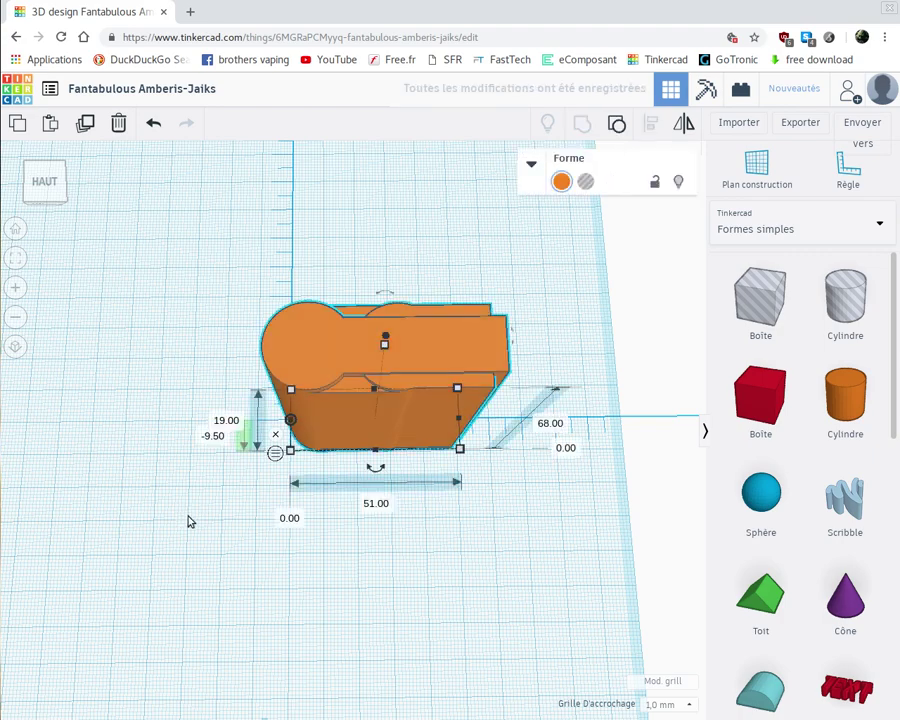
Shift the grouped body sideways to a ruler offset of 3 mm
right_drag(190, 521, 183, 452)
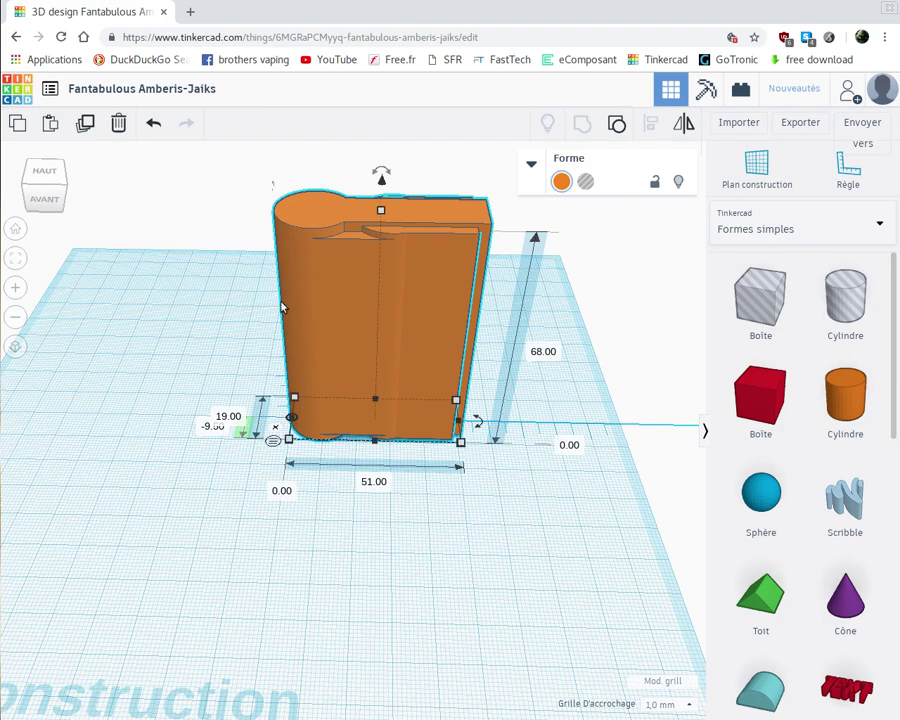
click(284, 492)
text(3)
key(Return)
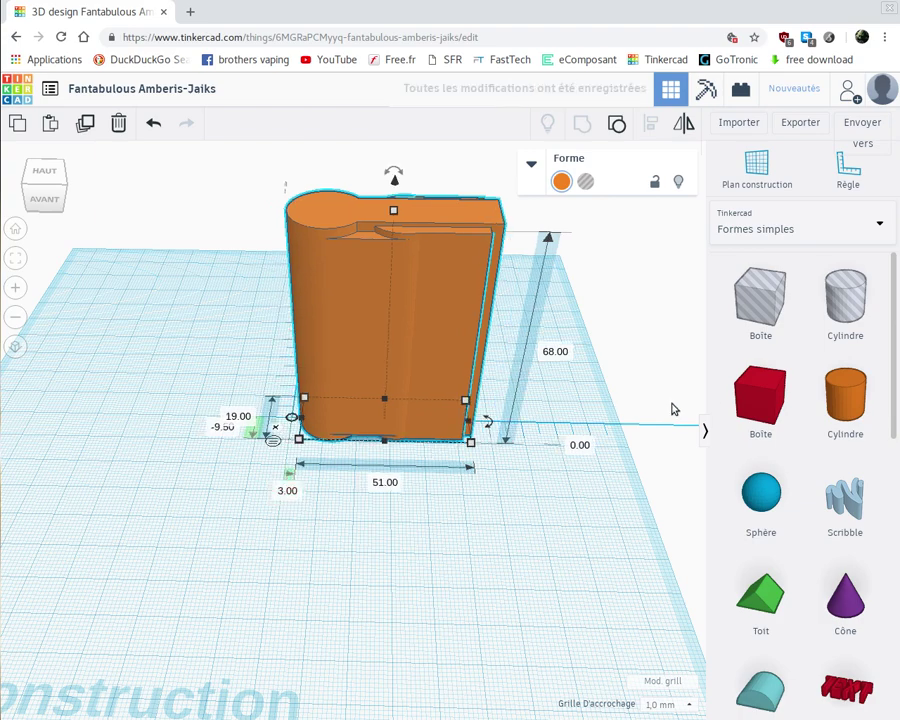
Add a new red box beside the grouped body and size it 24 mm deep and 41 mm wide
click(190, 506)
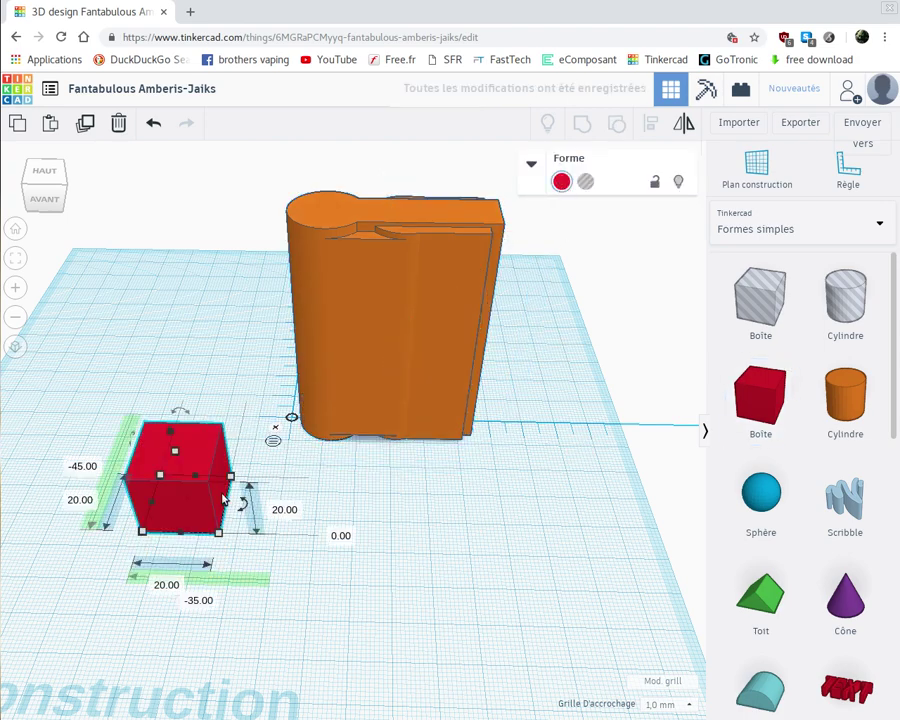
click(84, 501)
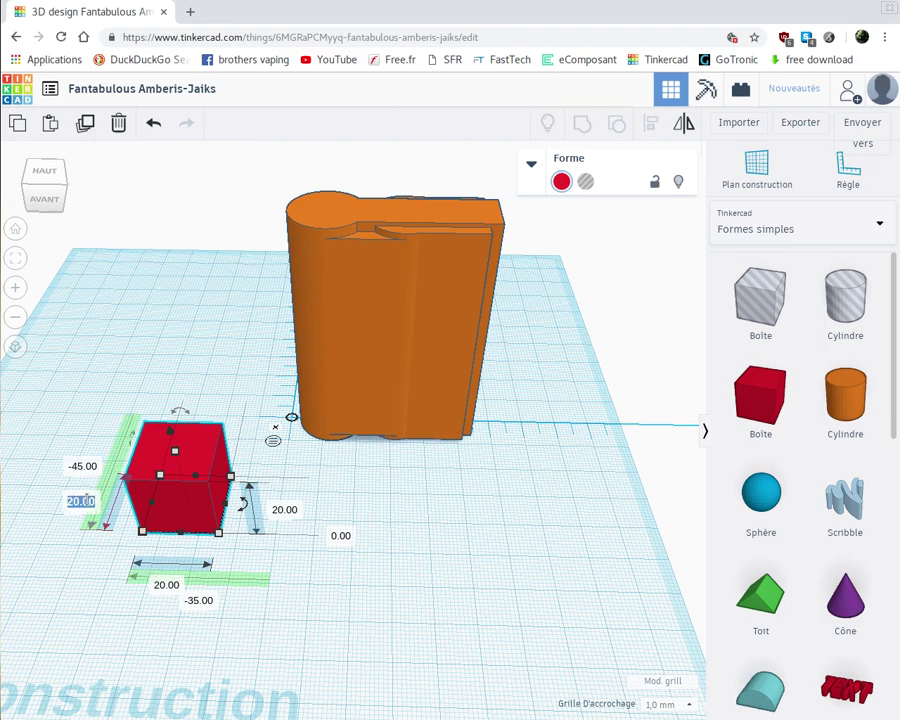
text(24)
key(Return)
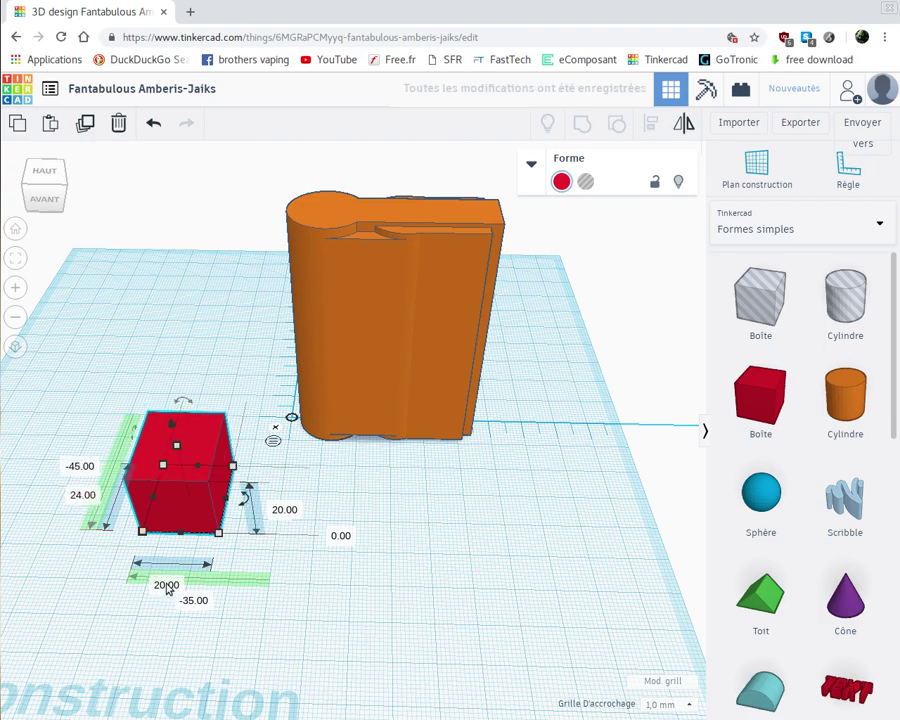
click(167, 586)
text(41)
key(Return)
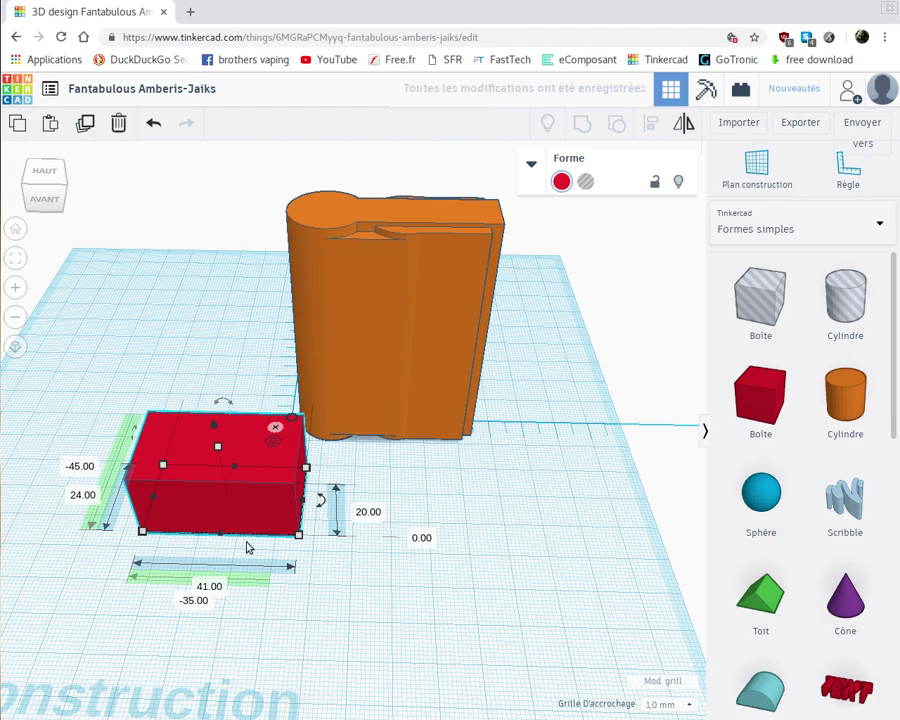
Raise the grouped orange body to 3 mm above the workplane
click(404, 396)
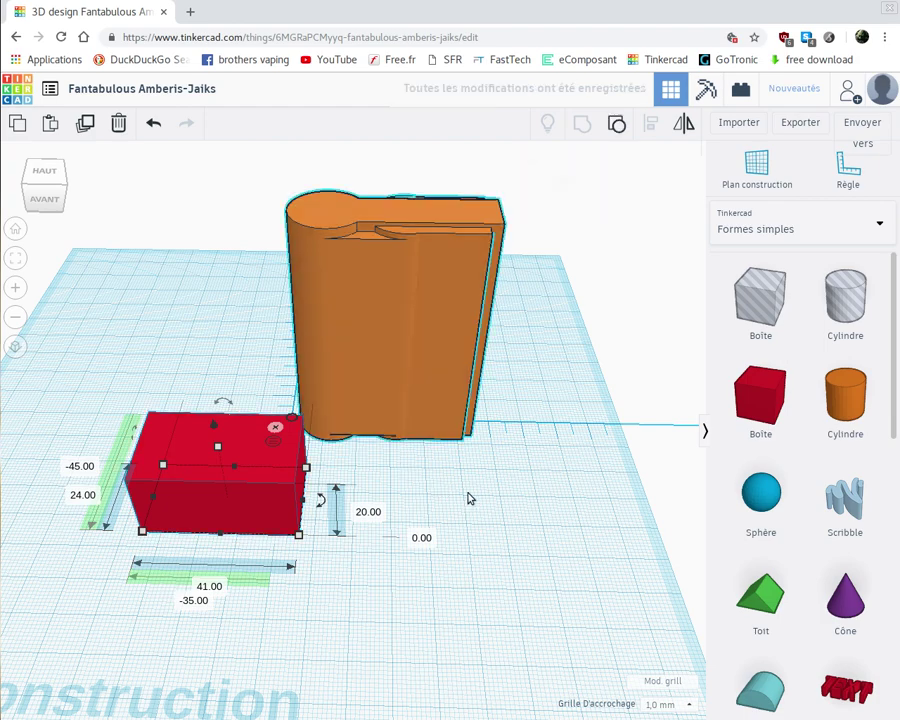
right_drag(461, 471, 463, 450)
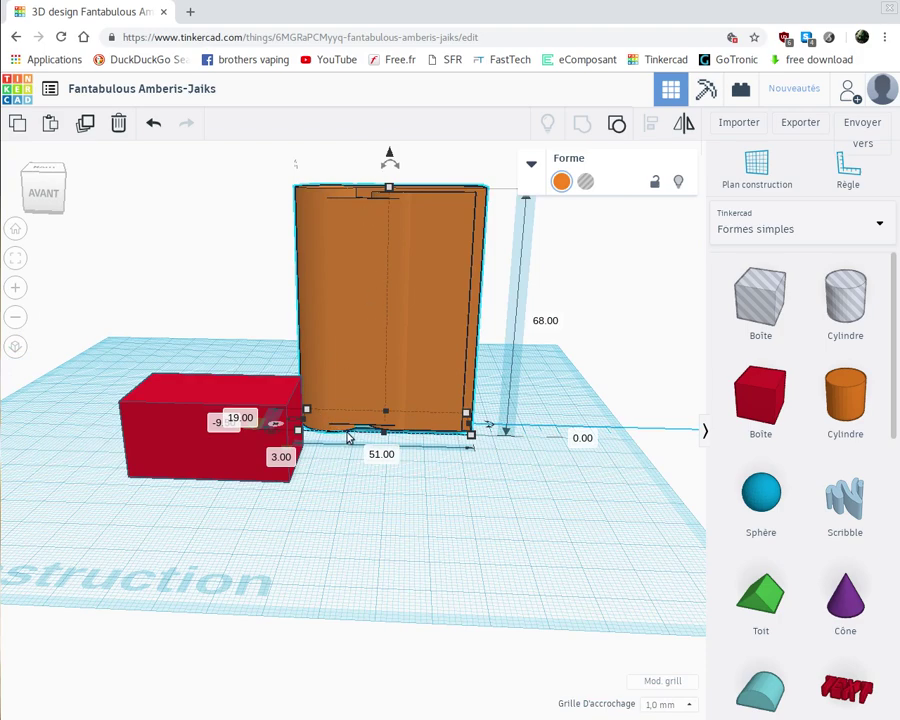
click(586, 439)
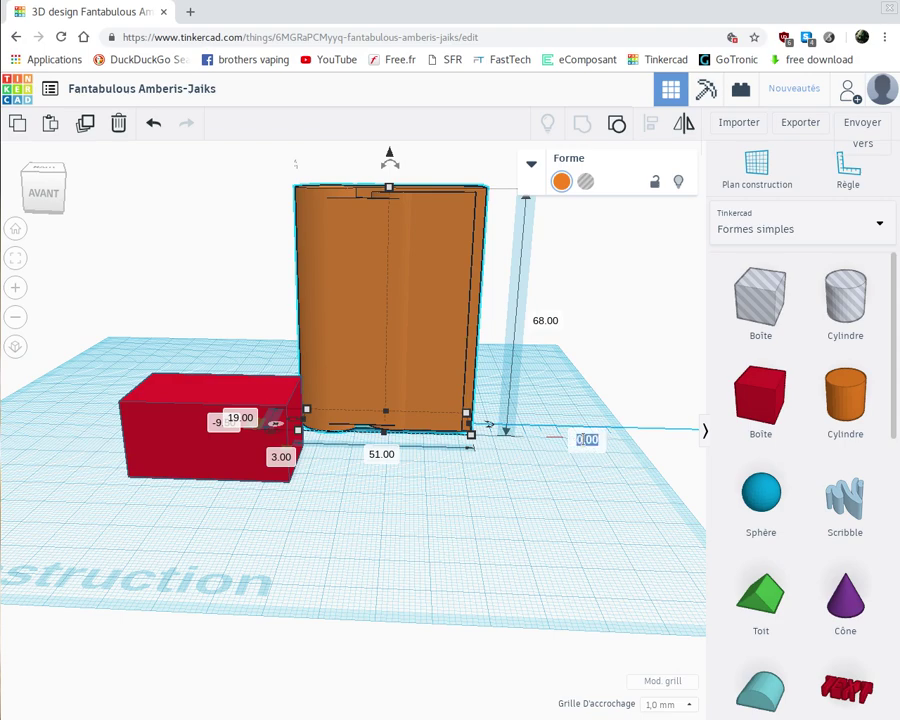
text(3)
key(Return)
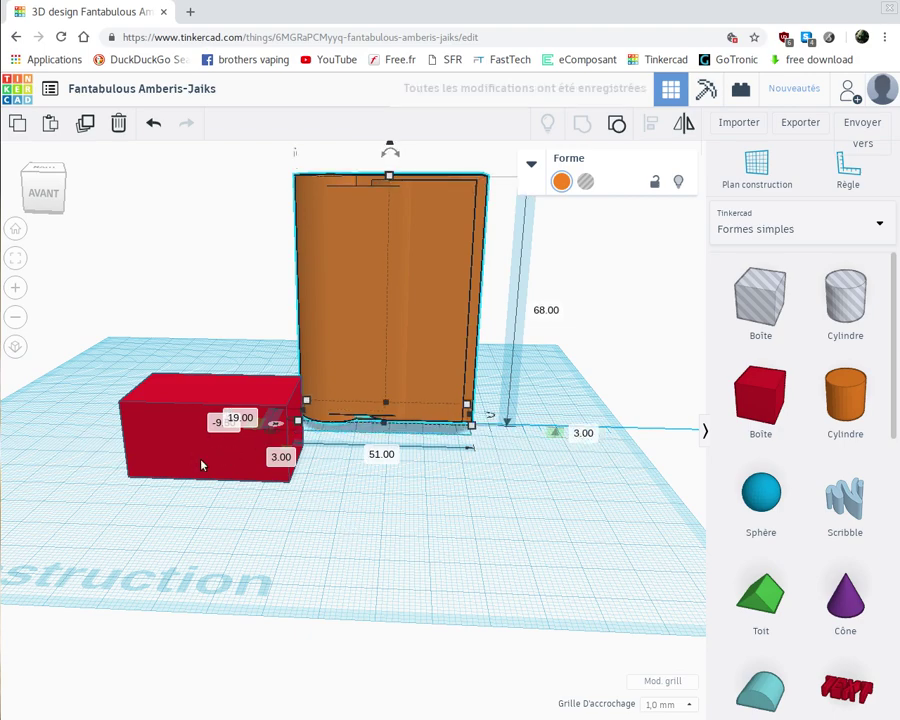
Move the new red box around the base of the orange body, at ruler offsets of 0 mm and -12 mm
drag(201, 465, 359, 417)
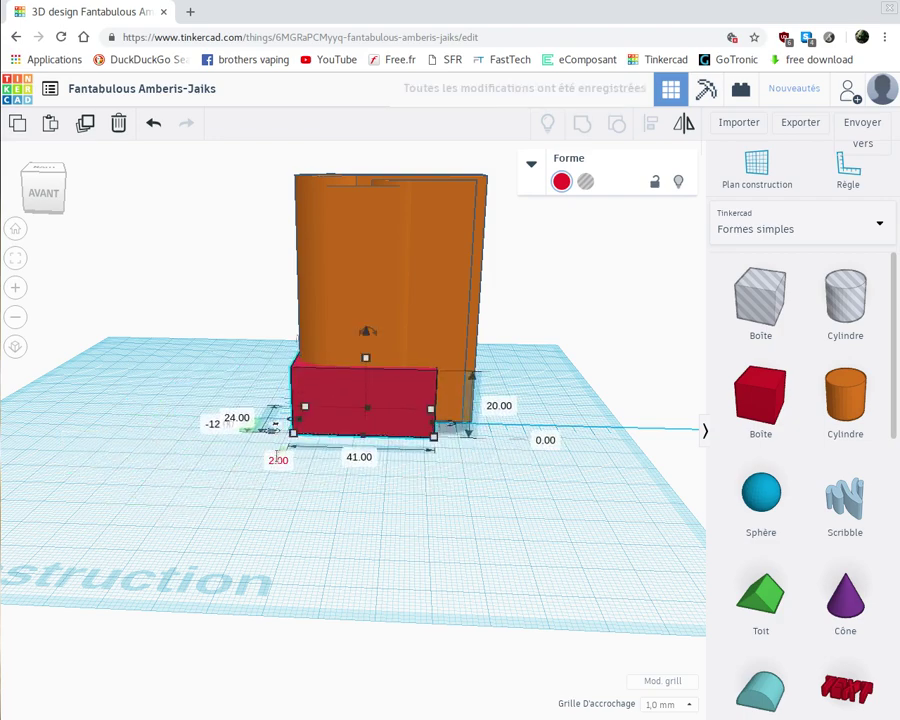
click(278, 459)
text(0)
key(Return)
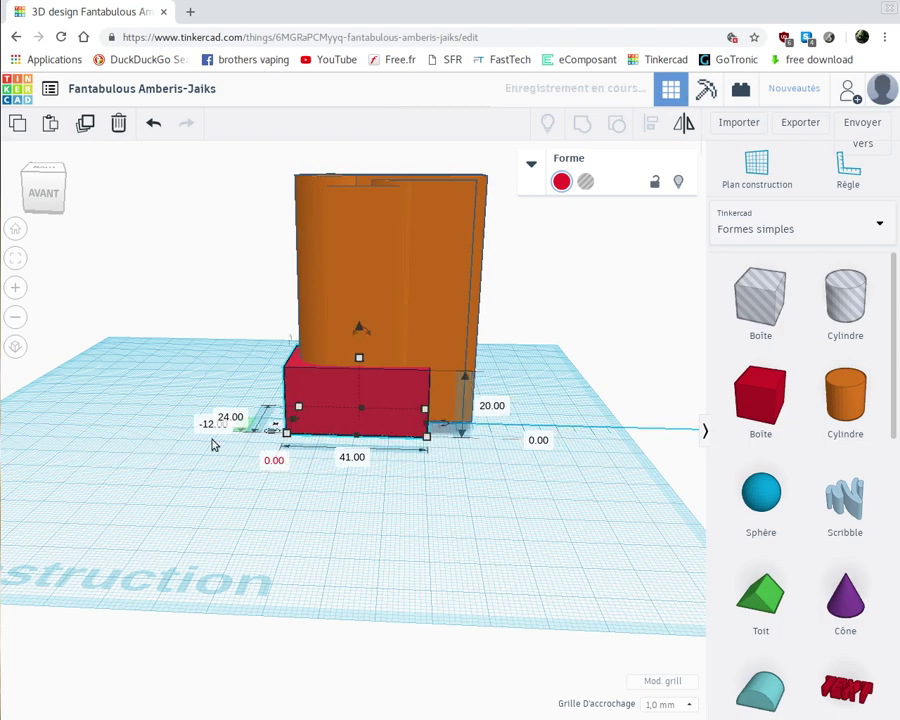
Turn the grouped orange body into a hole
right_drag(365, 548, 378, 590)
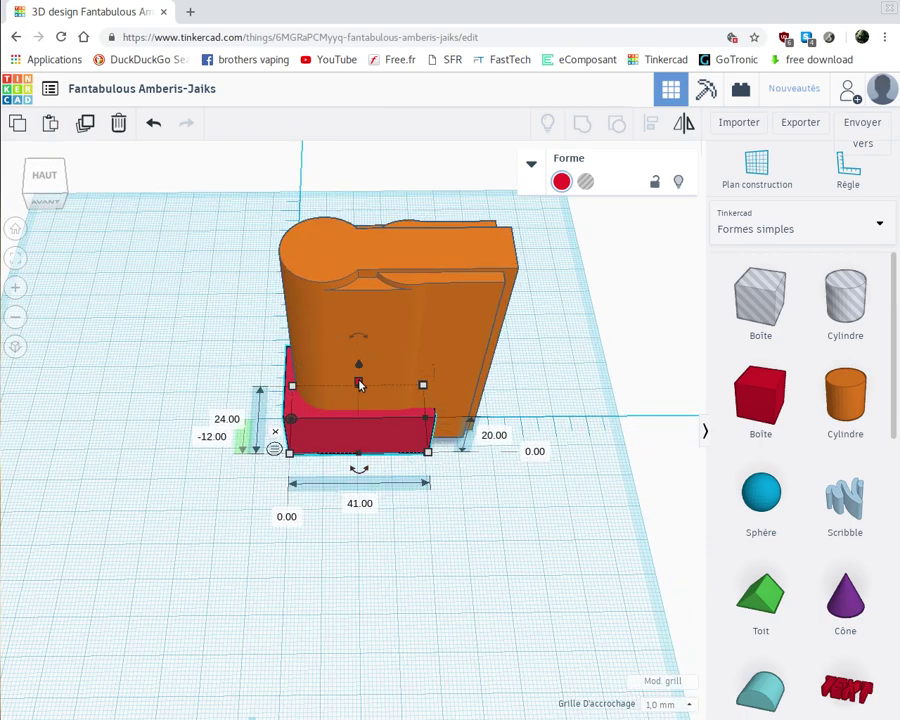
click(449, 307)
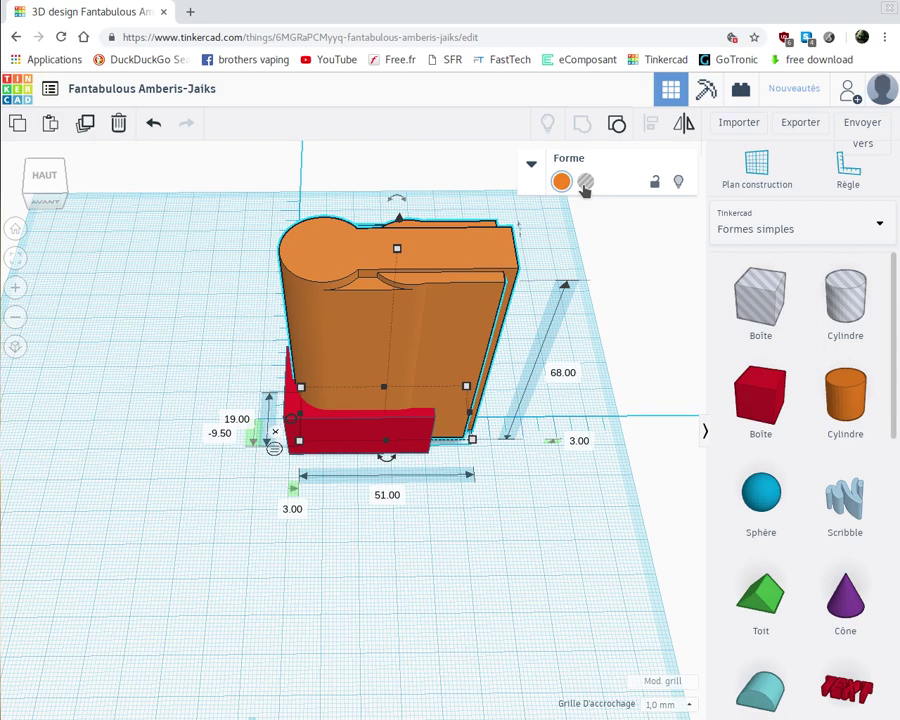
click(585, 184)
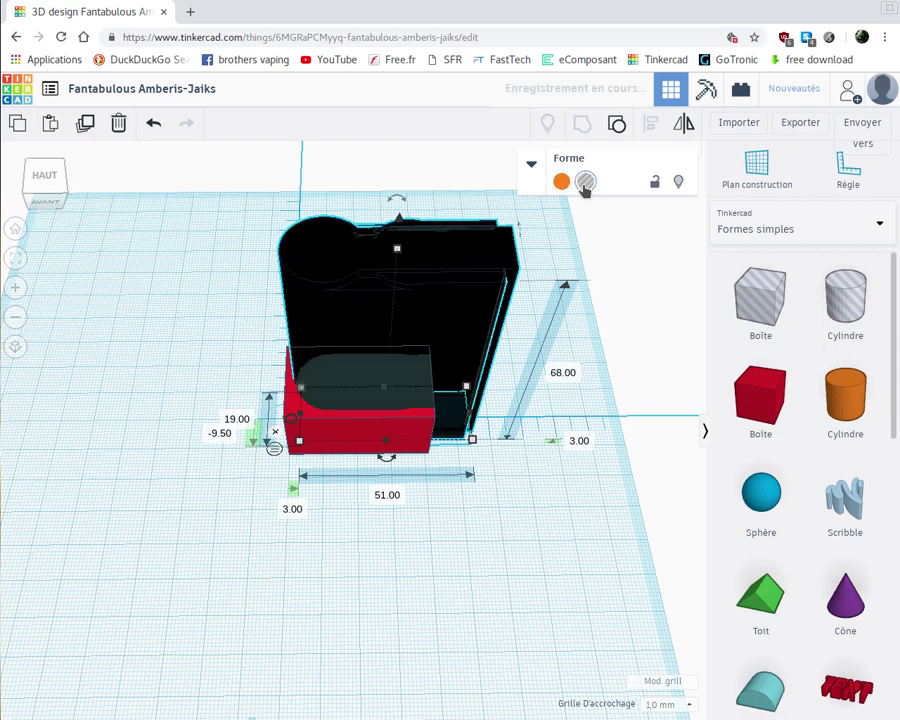
Group the red box with the black hole body to cut the cavity out of the box
click(408, 534)
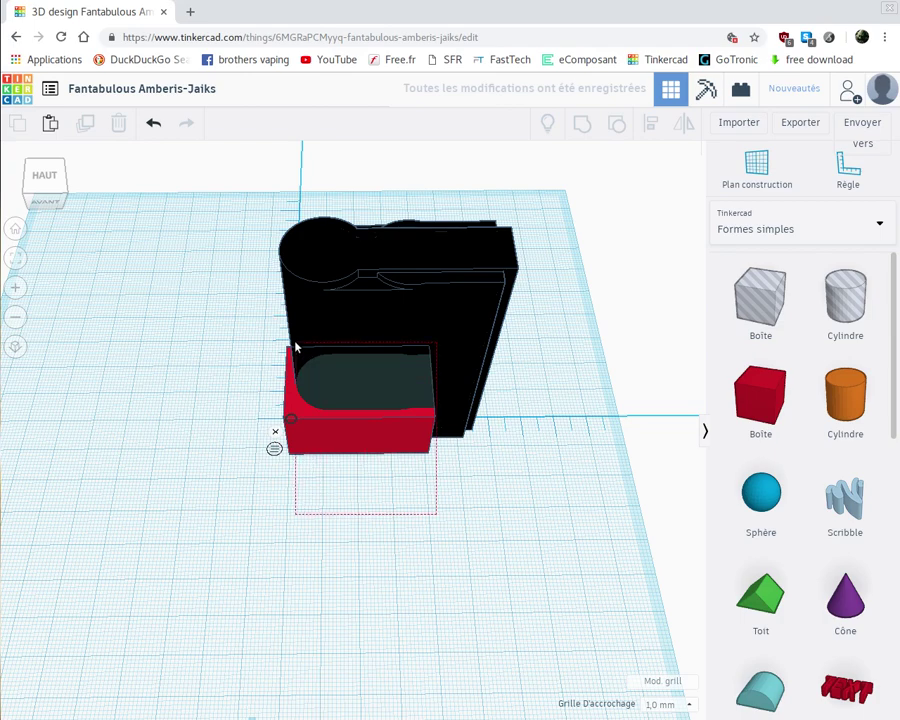
key(ctrl+a)
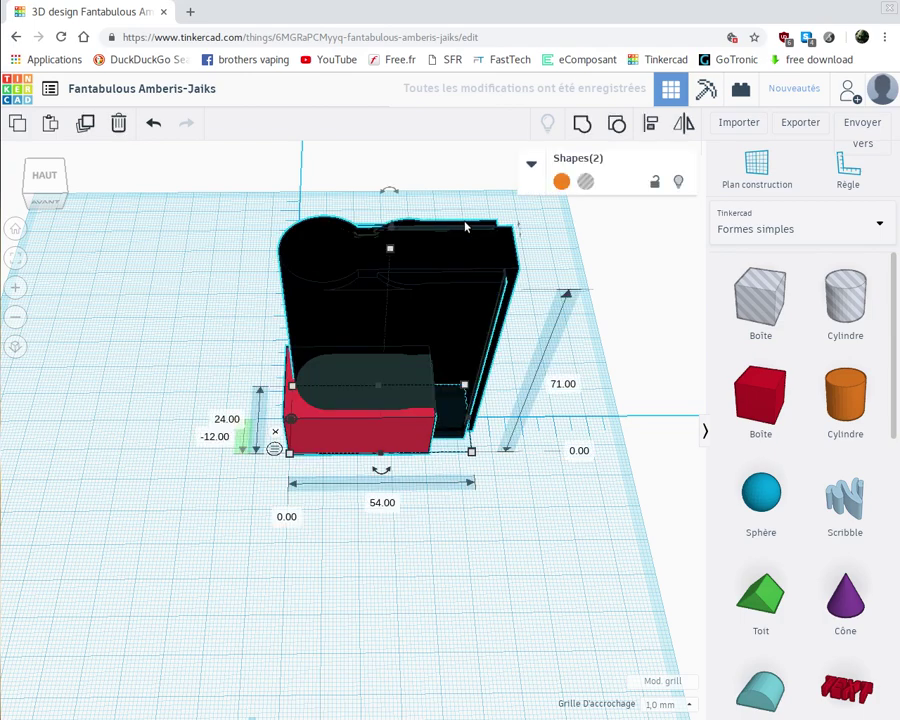
click(581, 125)
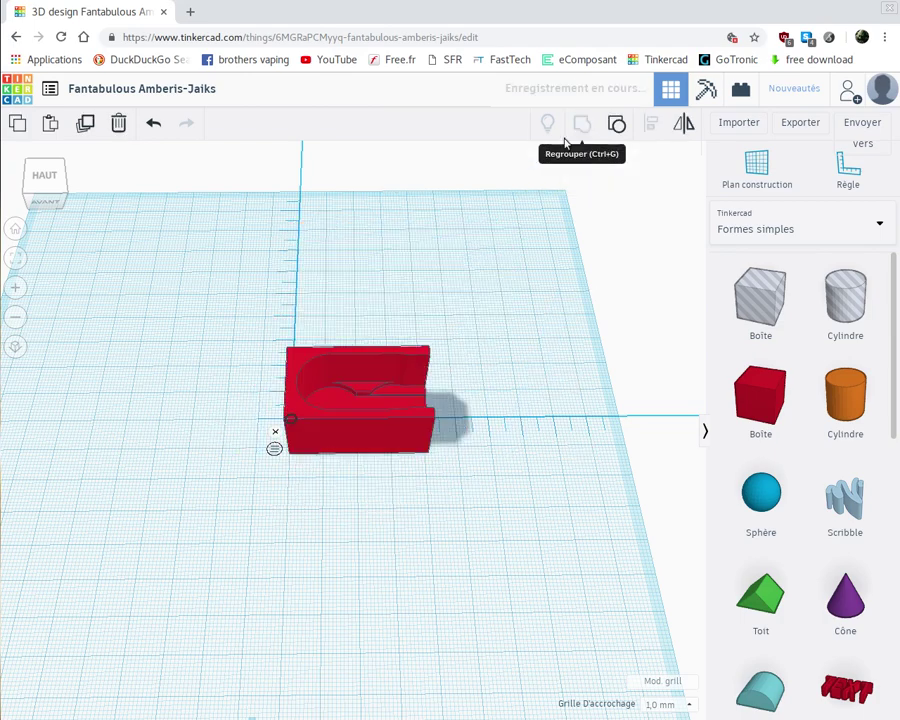
right_drag(356, 472, 360, 396)
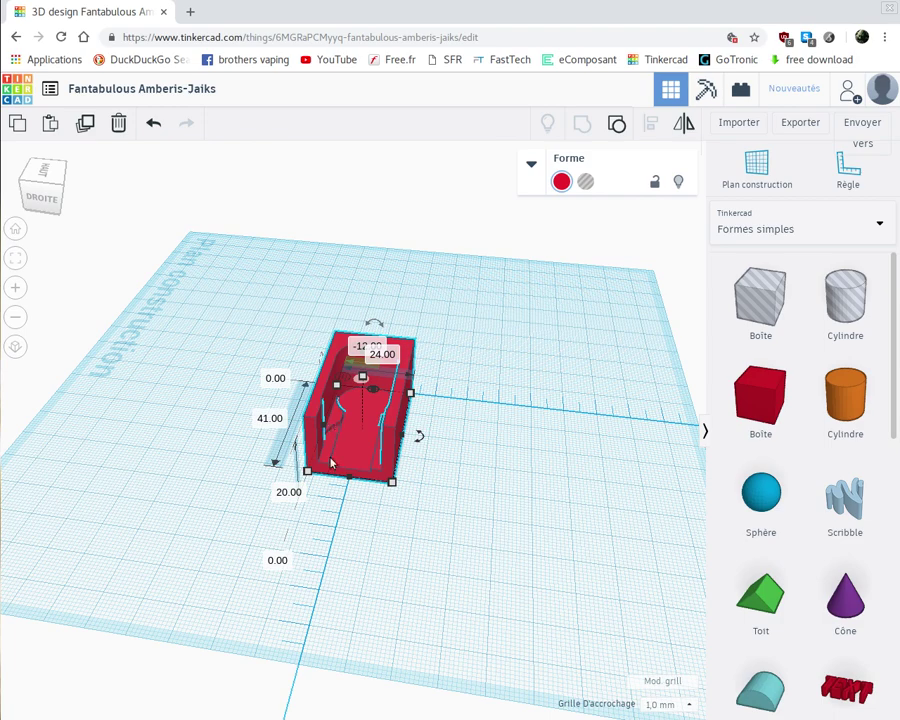
right_drag(388, 504, 430, 501)
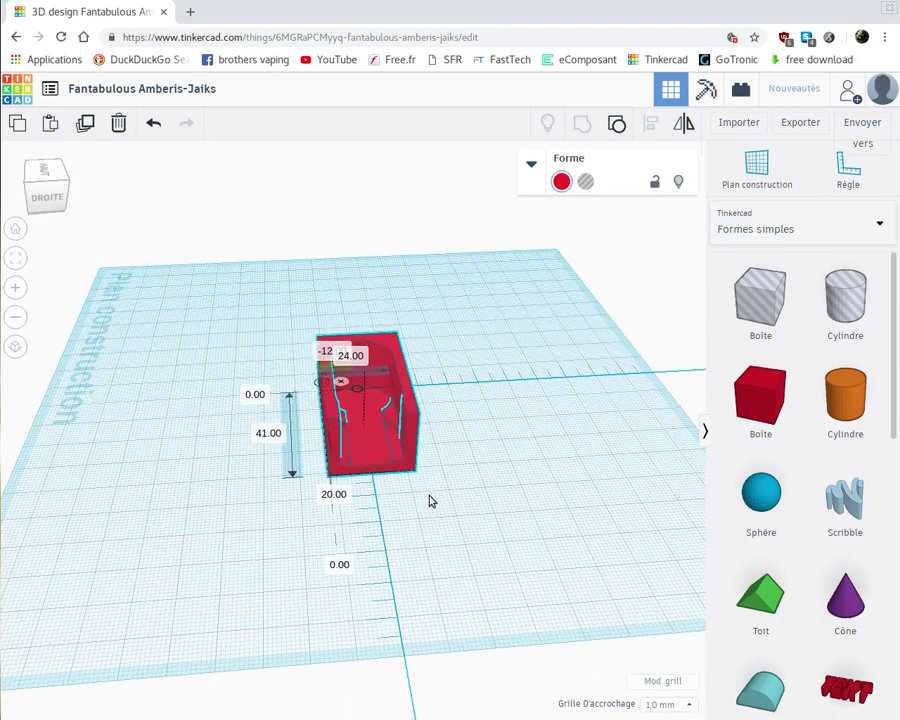
click(396, 430)
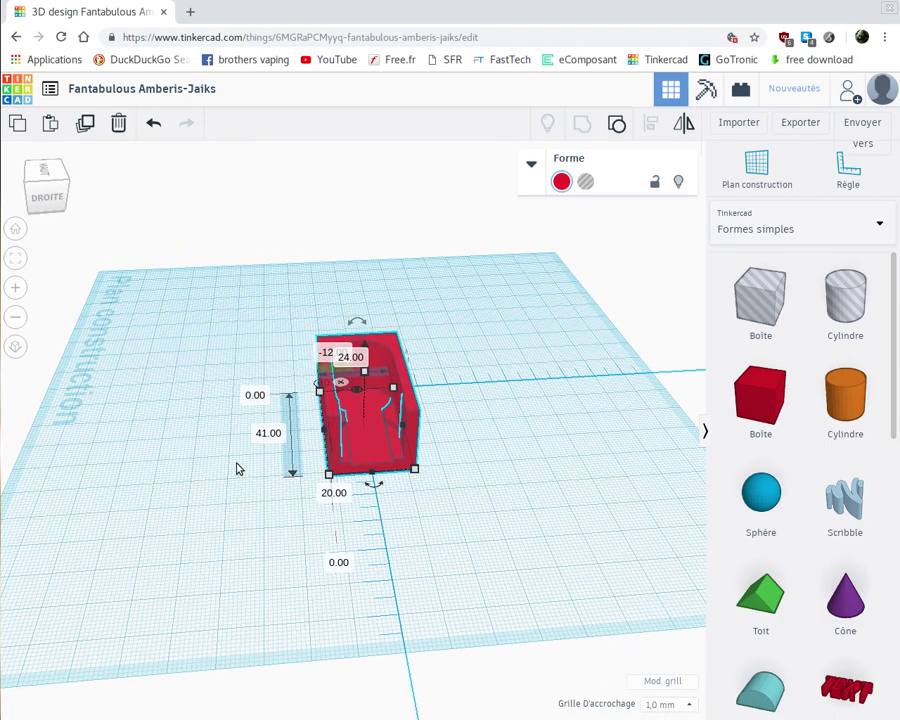
right_drag(232, 468, 217, 475)
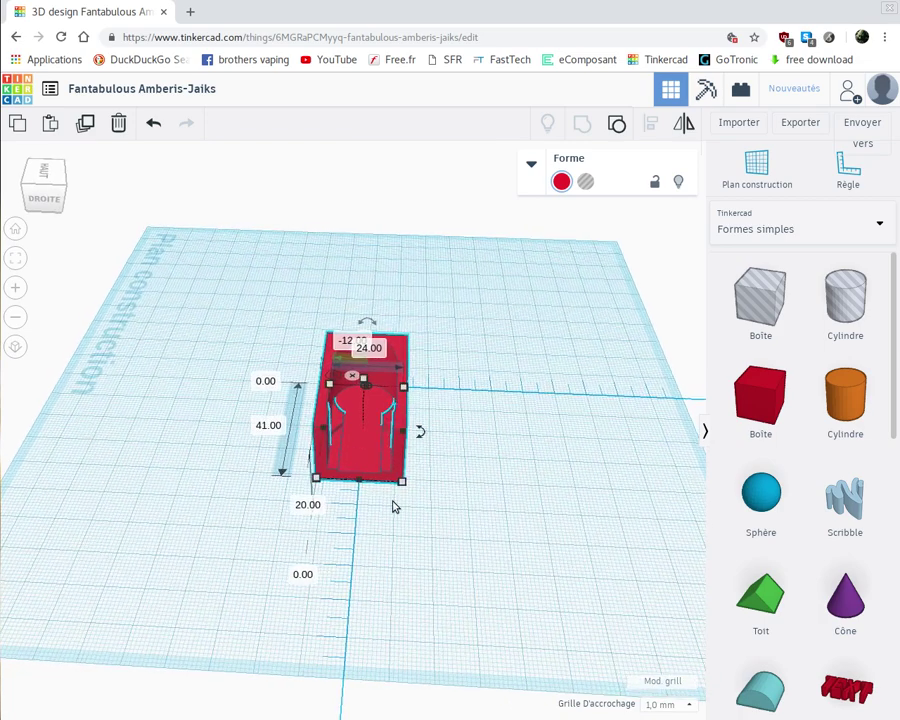
right_drag(420, 497, 446, 474)
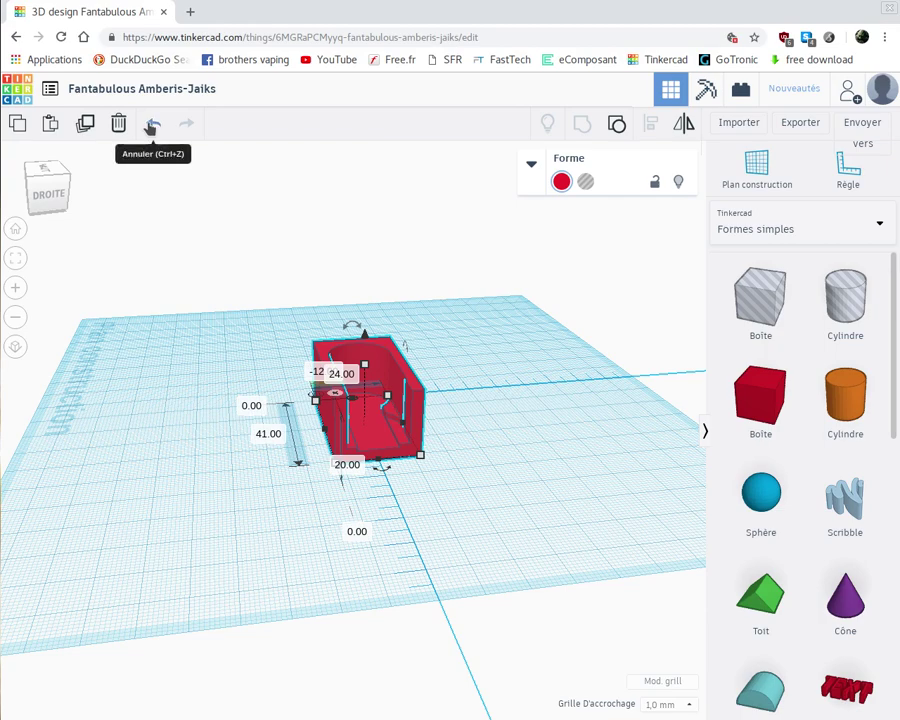
Undo the grouping and stretch the red box upward to a height of 74 mm
click(153, 122)
right_drag(179, 485, 395, 408)
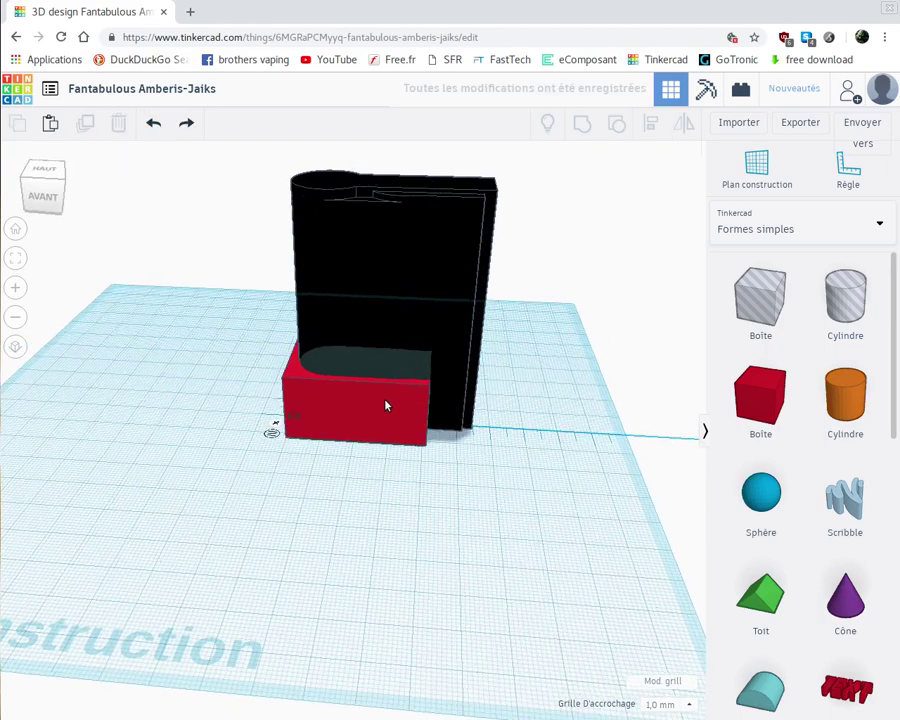
click(331, 373)
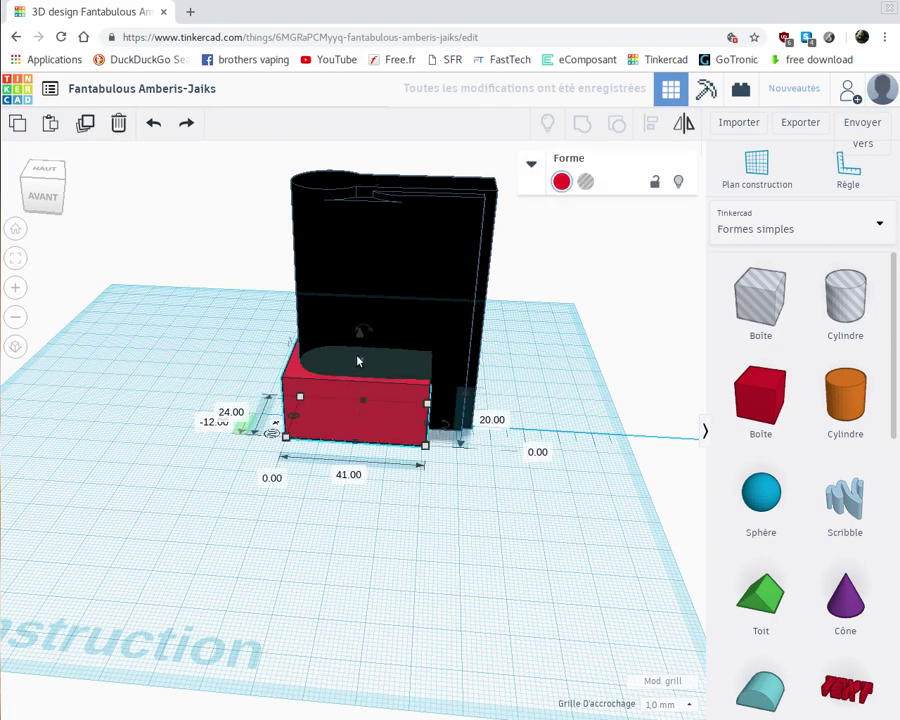
drag(361, 358, 373, 177)
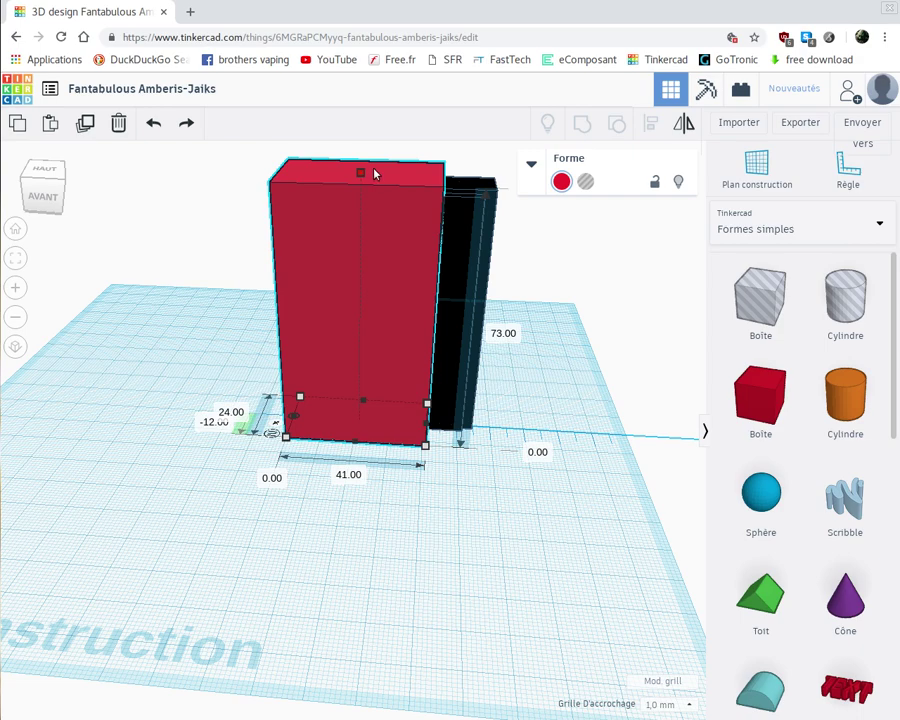
drag(375, 174, 375, 169)
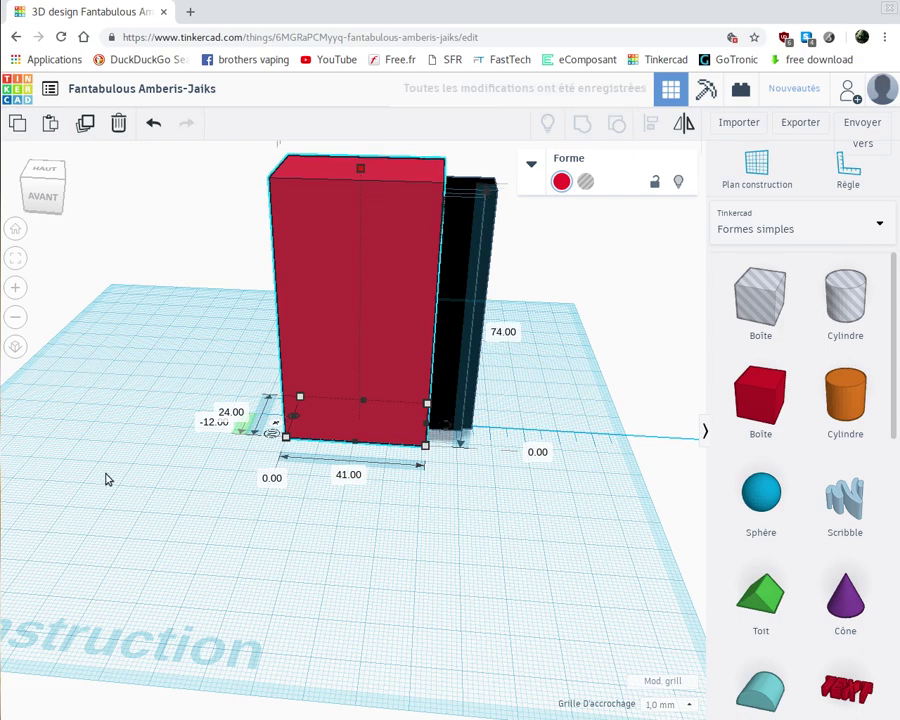
Group the 74 mm tall red box with the hole body to cut the cavity
right_drag(106, 478, 112, 566)
drag(448, 495, 384, 225)
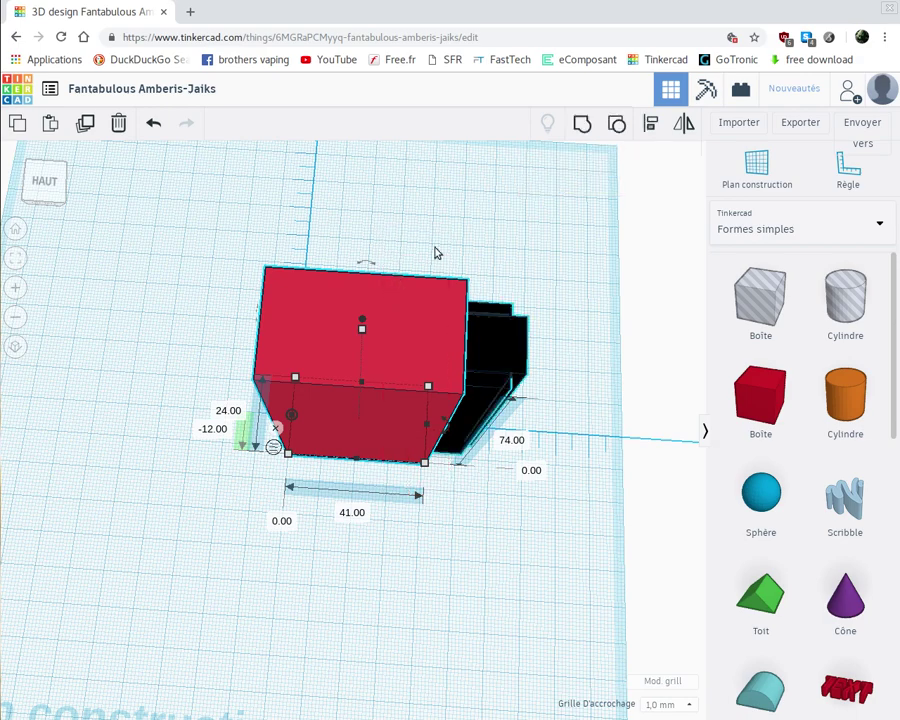
click(582, 124)
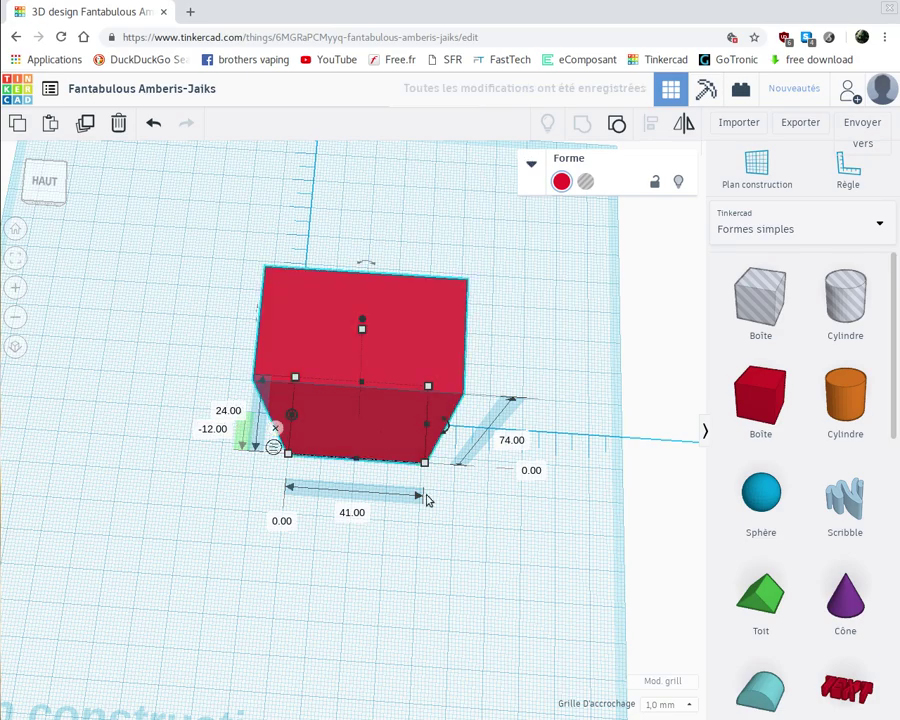
Examine the cavity cut into the tall red box, from its floor to its upper edge, and the closed outer faces
right_drag(472, 525, 258, 432)
scroll(258, 432, up, 6)
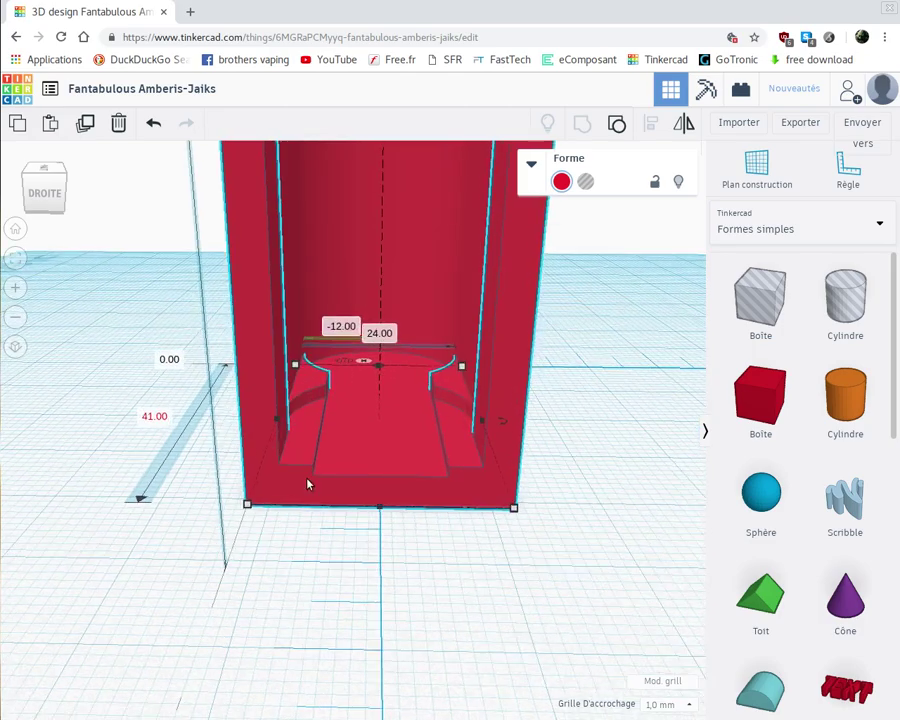
right_drag(323, 470, 360, 323)
middle_drag(346, 457, 348, 590)
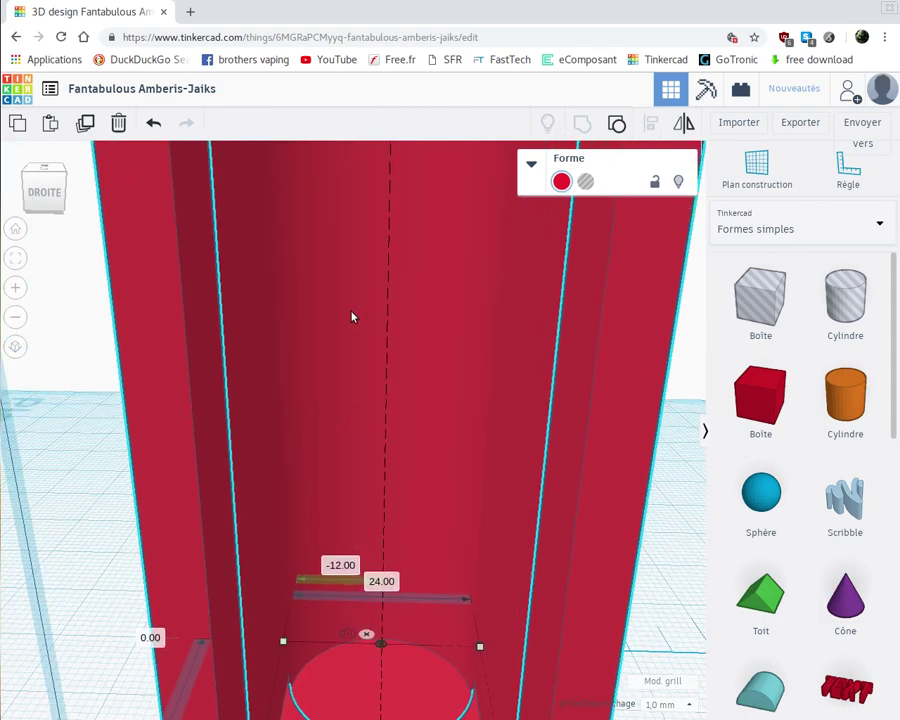
middle_drag(352, 316, 355, 440)
right_drag(357, 348, 395, 361)
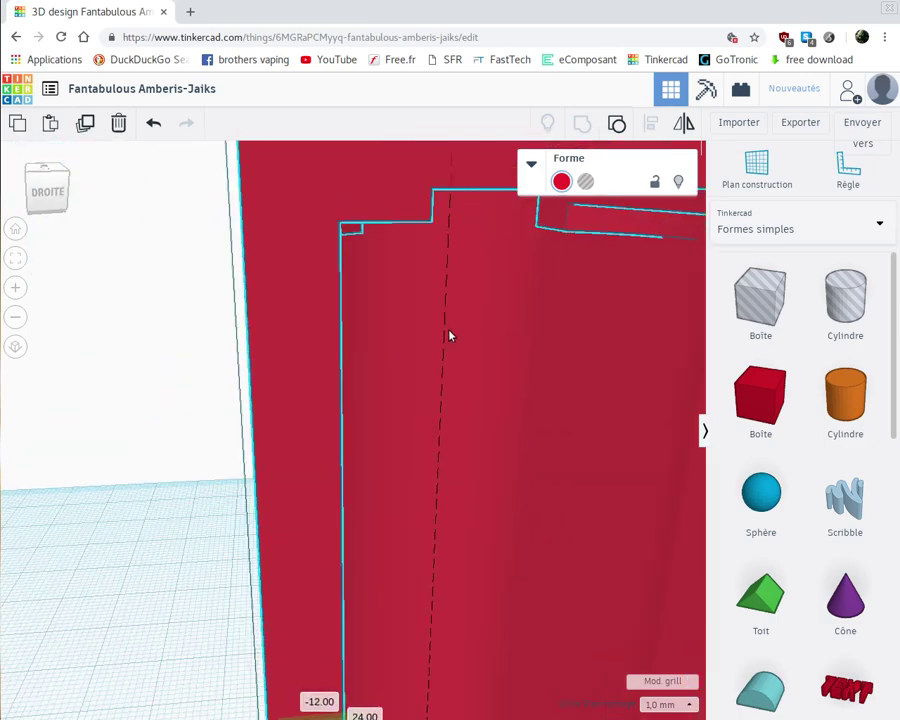
right_drag(449, 336, 362, 390)
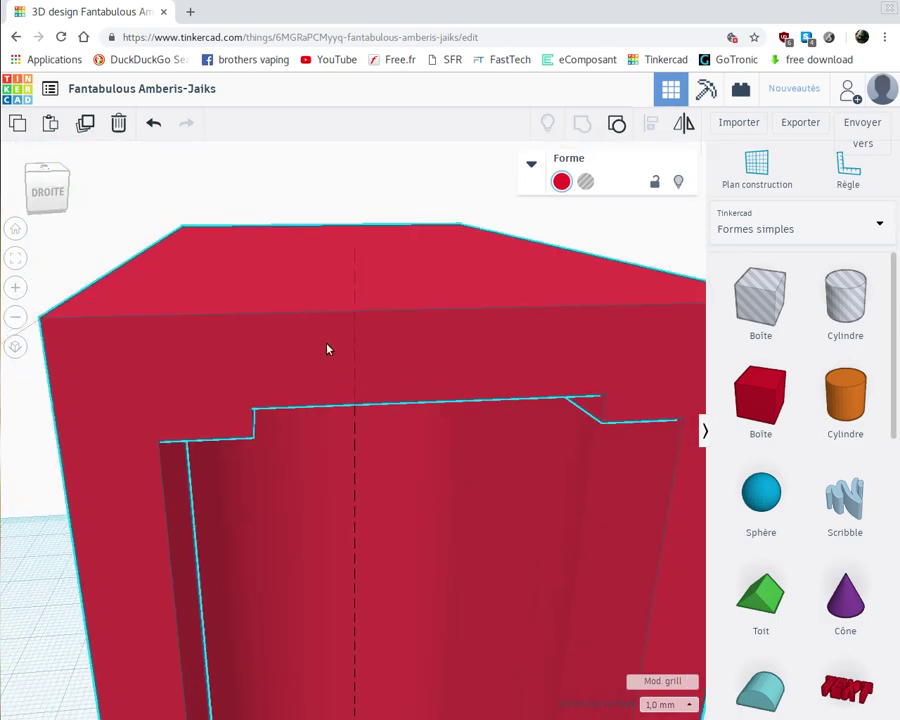
right_drag(327, 349, 474, 432)
right_drag(416, 420, 470, 400)
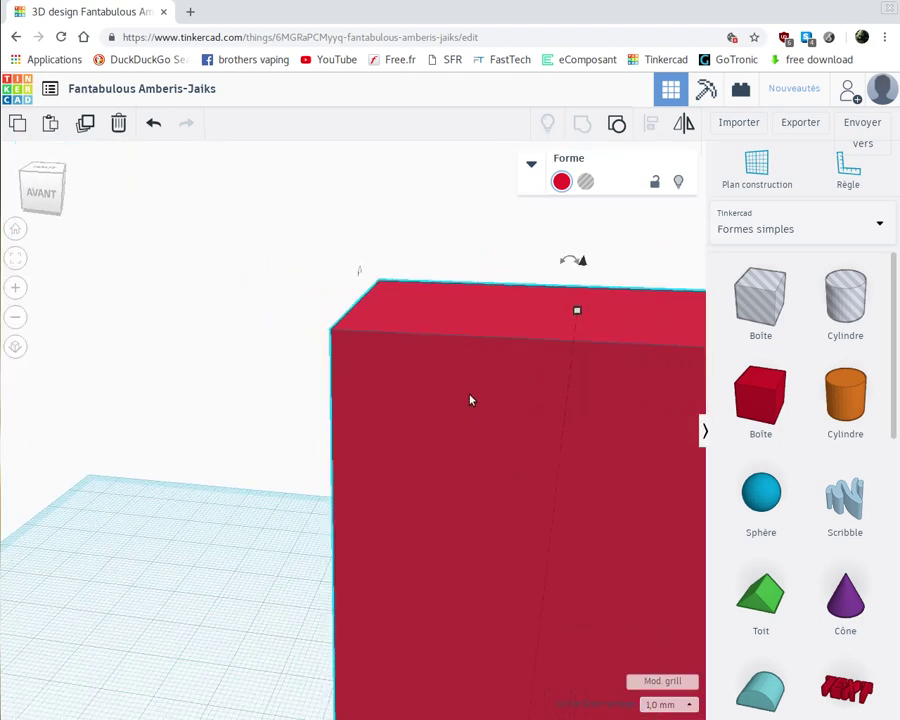
scroll(450, 388, down, 5)
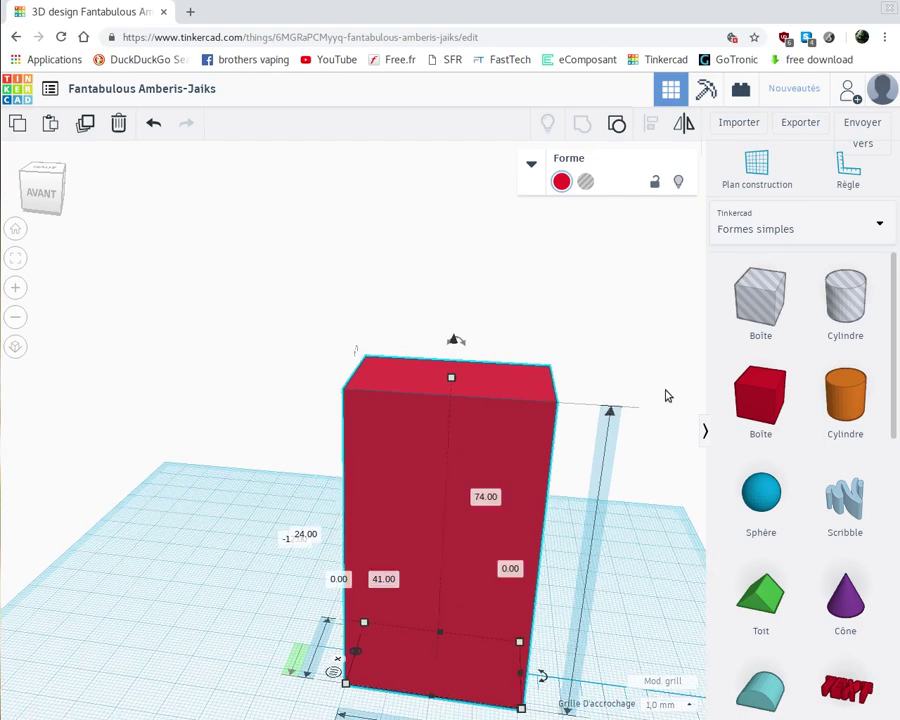
scroll(668, 396, down, 3)
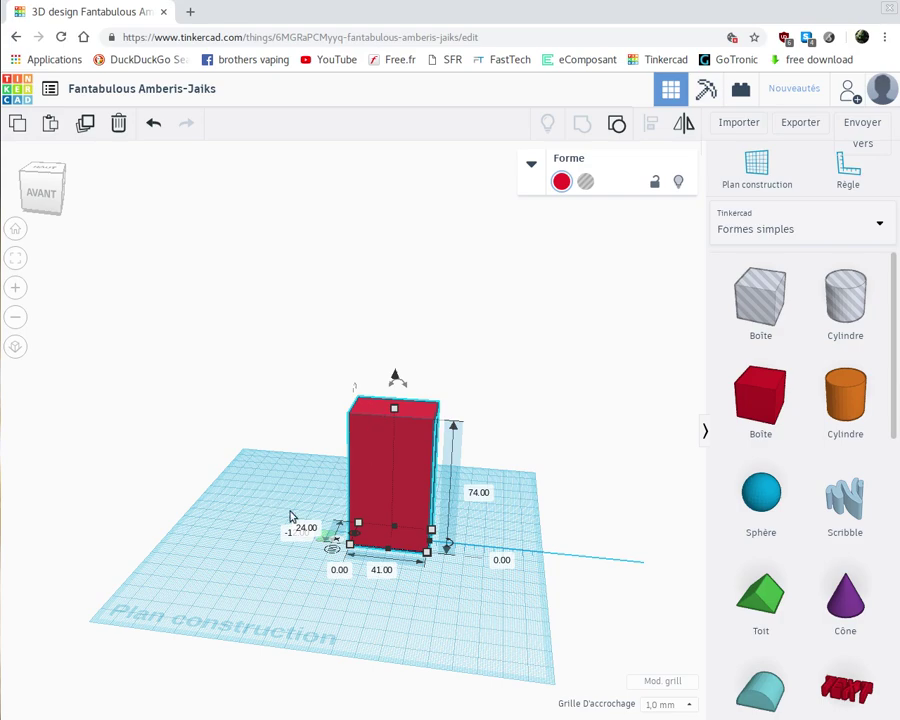
right_drag(291, 516, 370, 462)
click(360, 458)
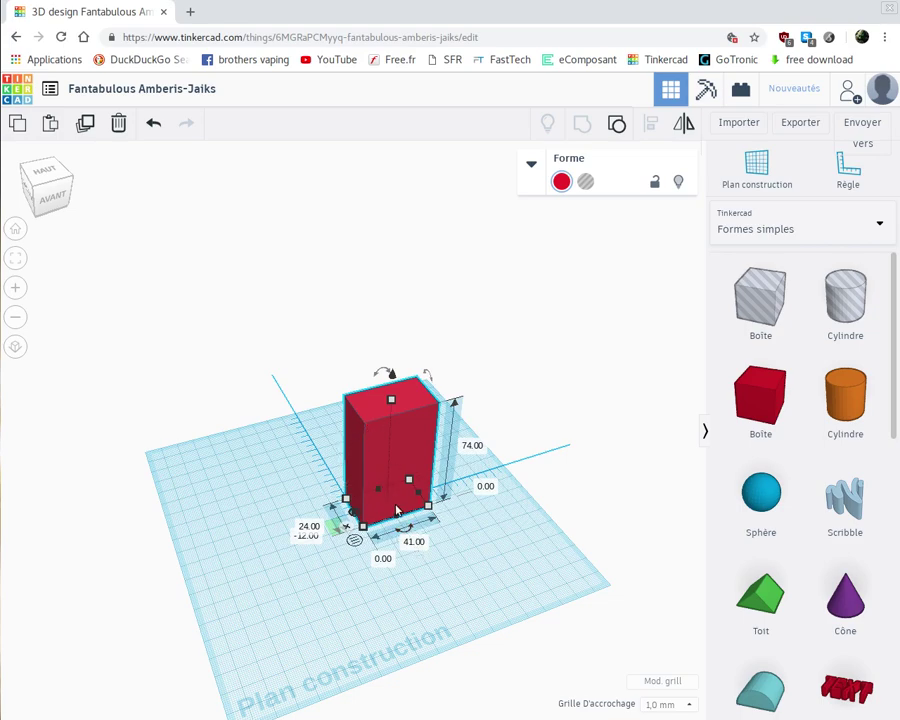
right_drag(465, 551, 380, 562)
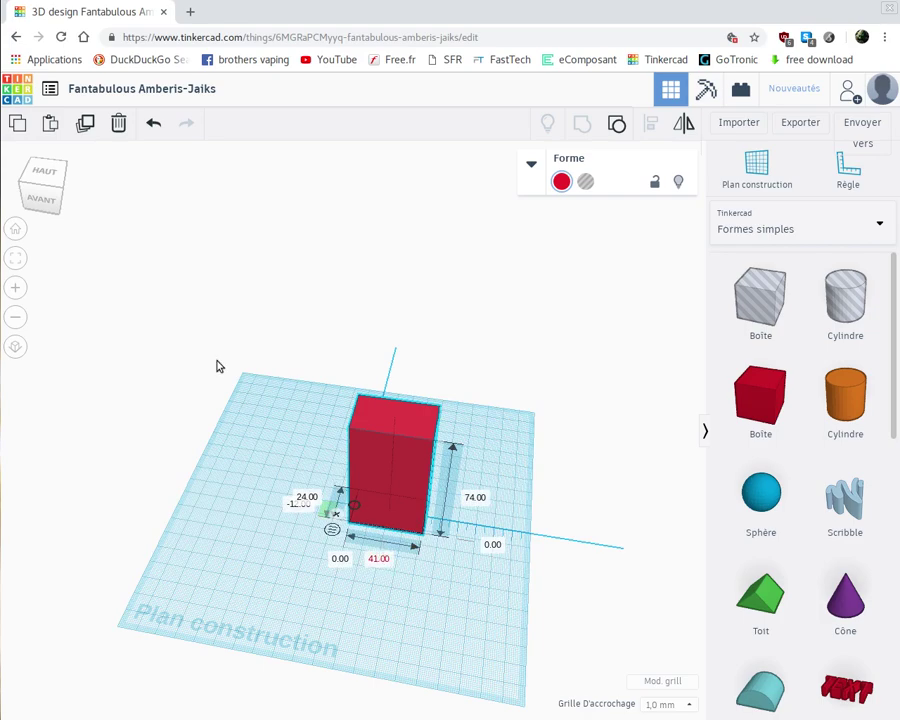
Undo the last grouping and move the tall red box away from the hole body, to ruler offsets of about -53 mm and -102 mm
click(153, 123)
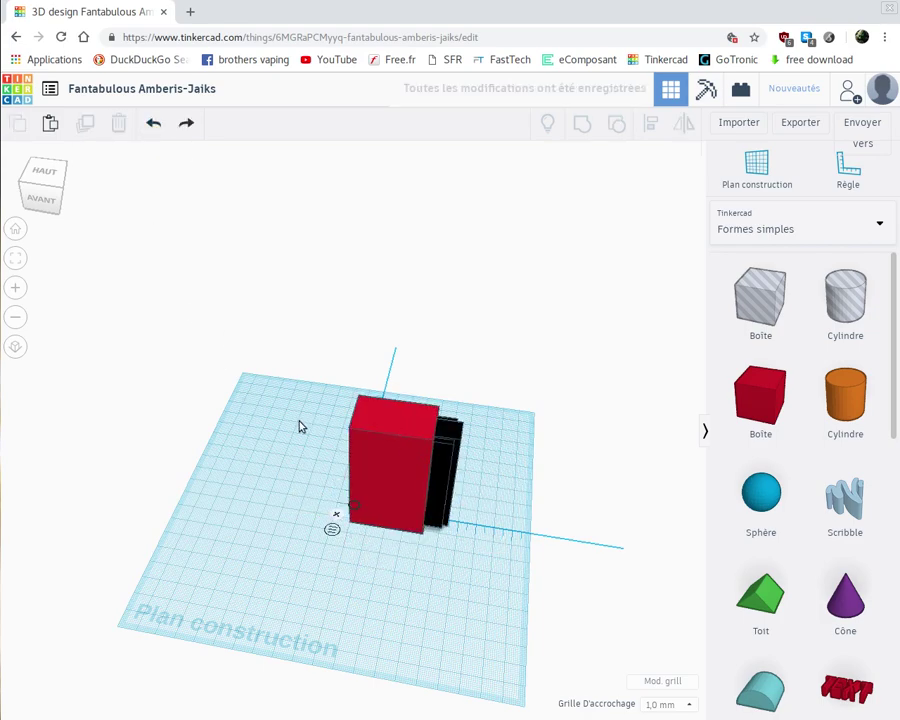
drag(395, 420, 272, 518)
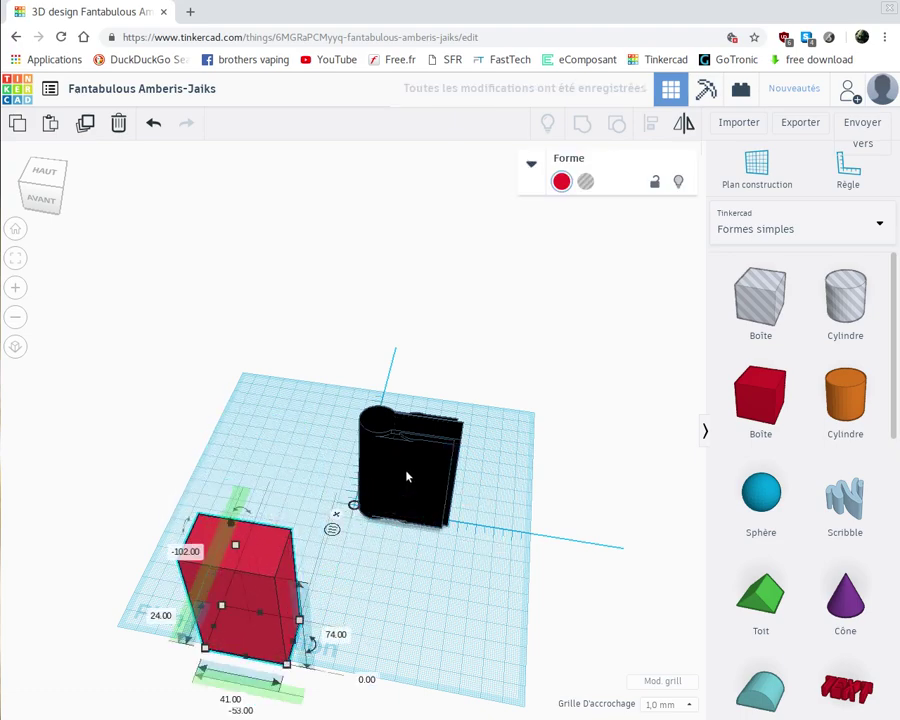
Turn the black hole body back into a solid orange shape
click(450, 412)
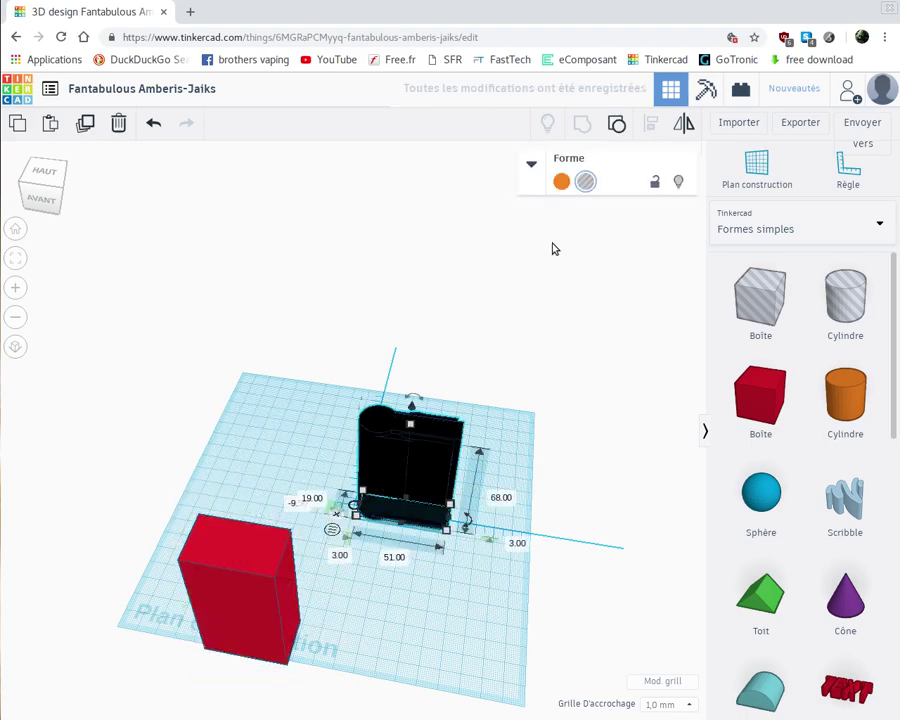
click(562, 182)
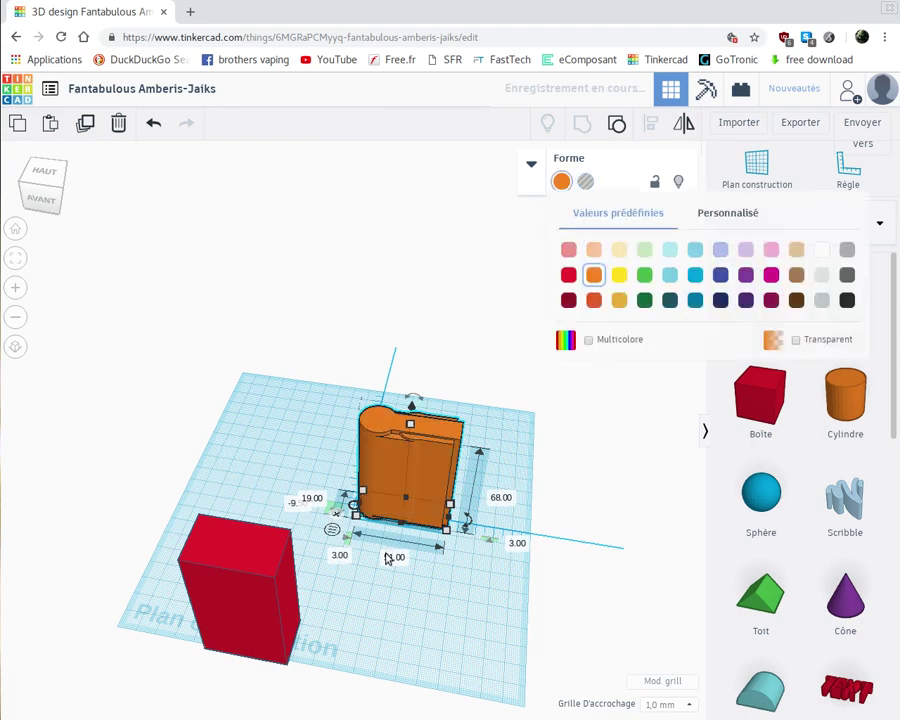
right_drag(368, 566, 518, 583)
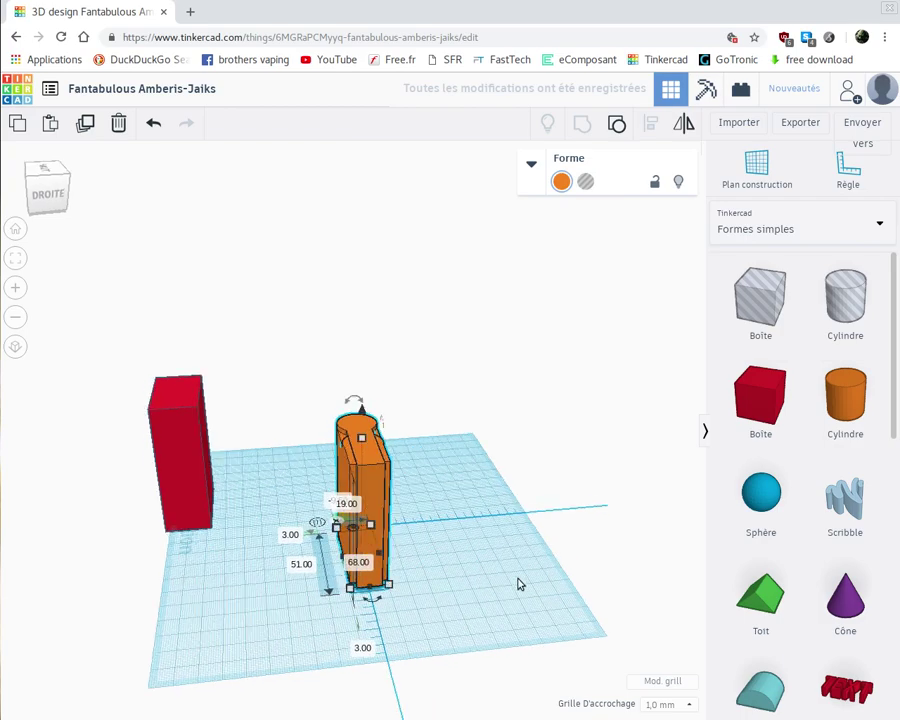
right_drag(458, 581, 382, 645)
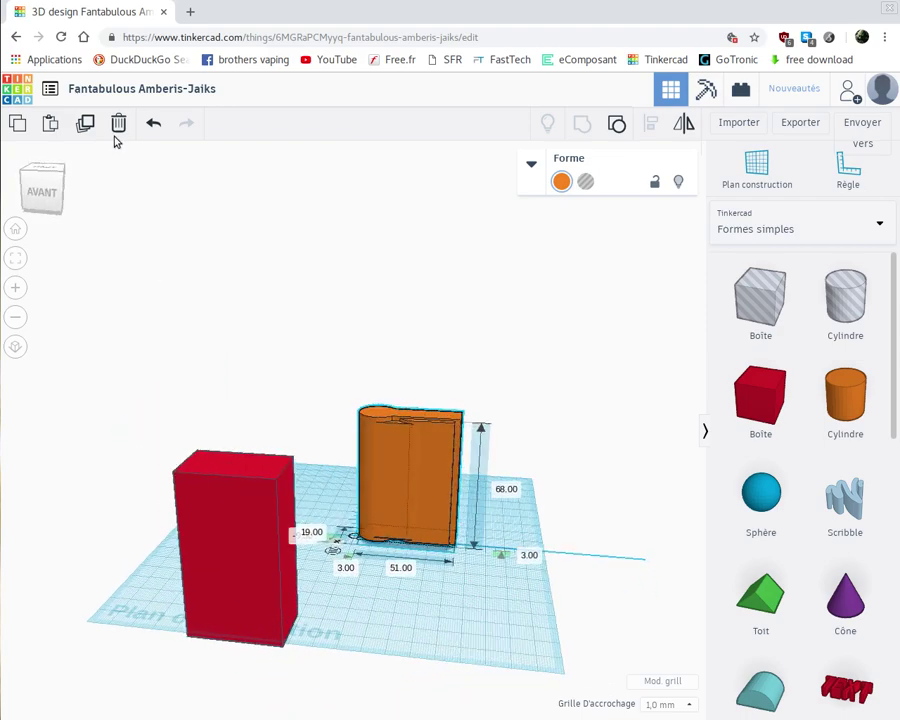
Rename the design as Template_1
click(127, 91)
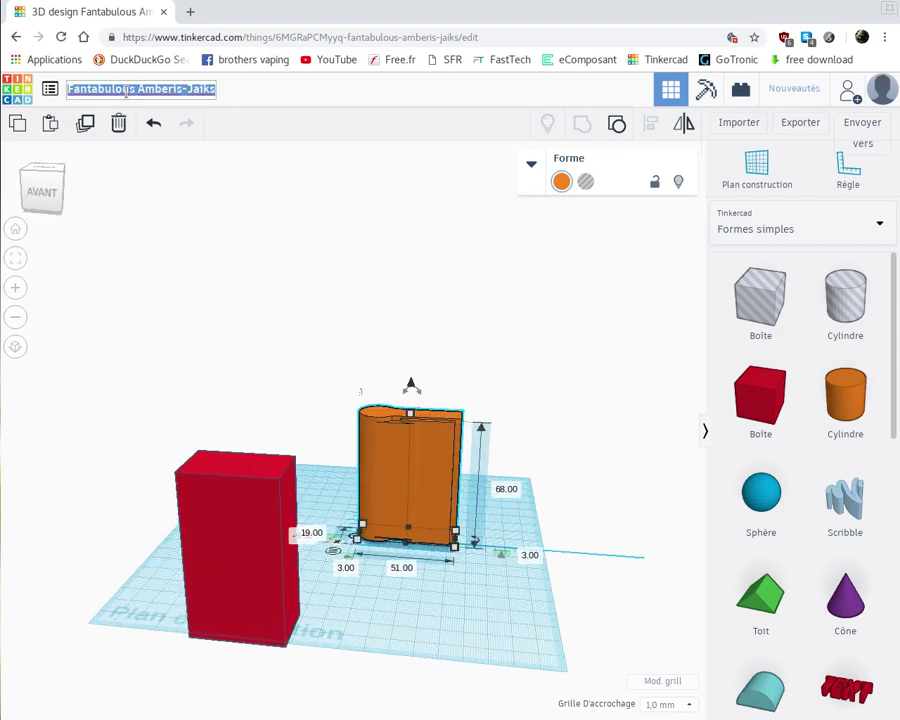
text(Template_1)
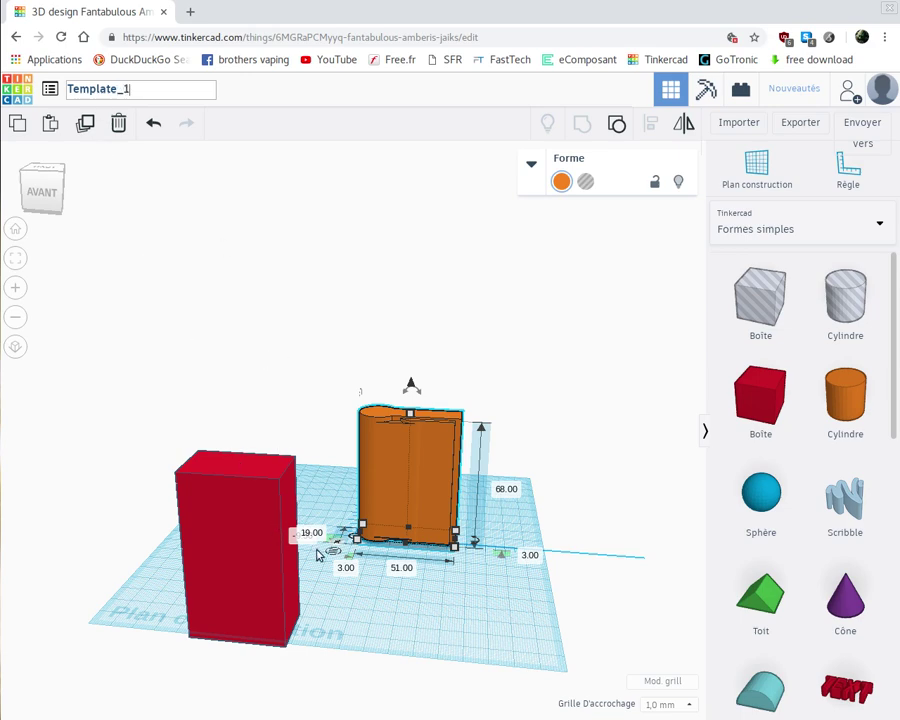
key(Escape)
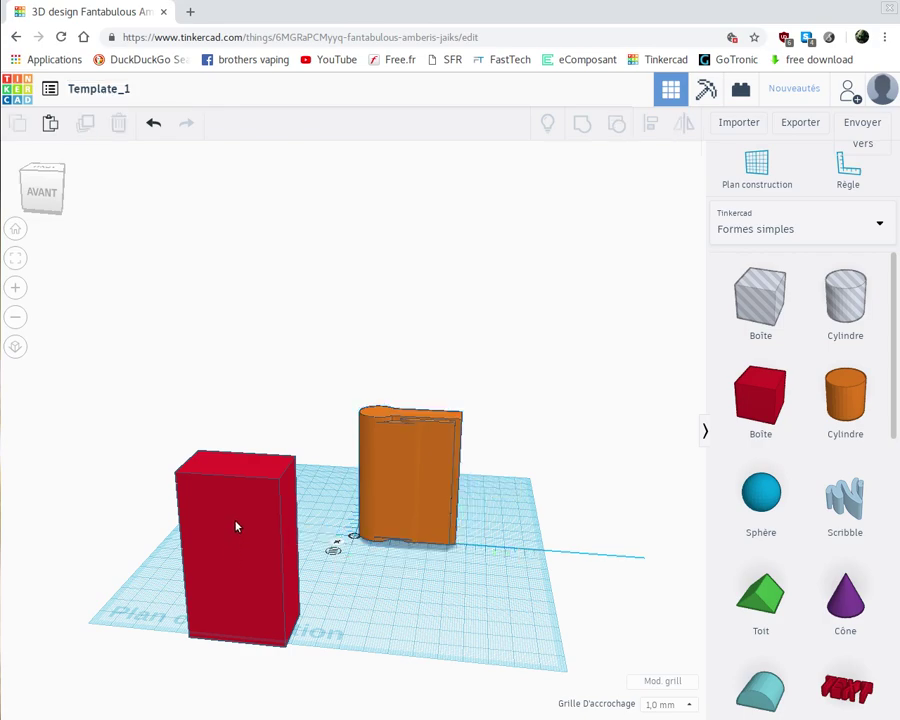
Delete the tall red box, leaving only the orange body on the workplane
click(237, 526)
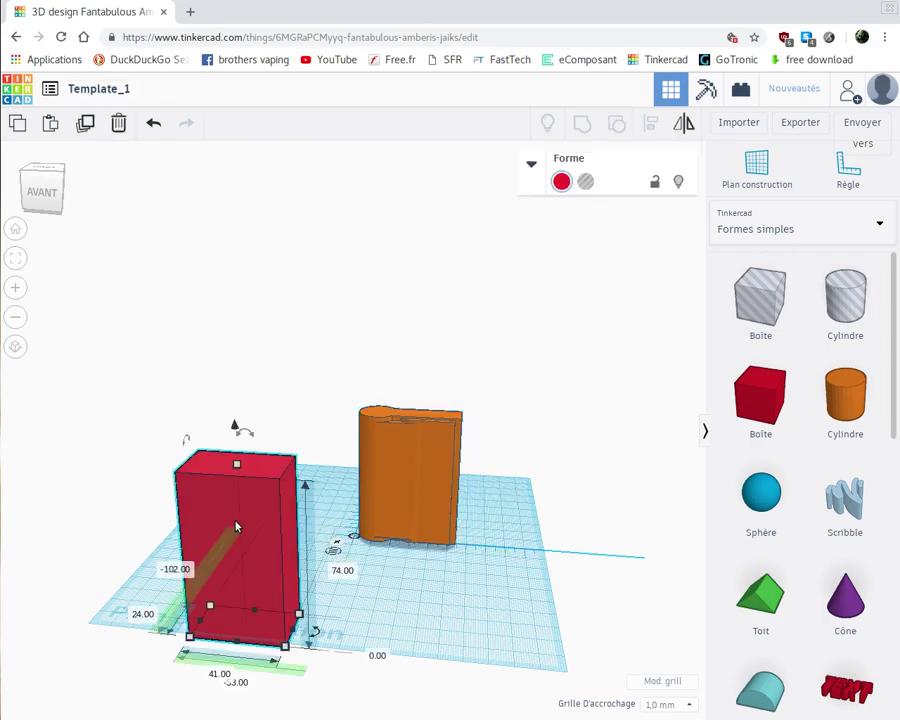
key(Delete)
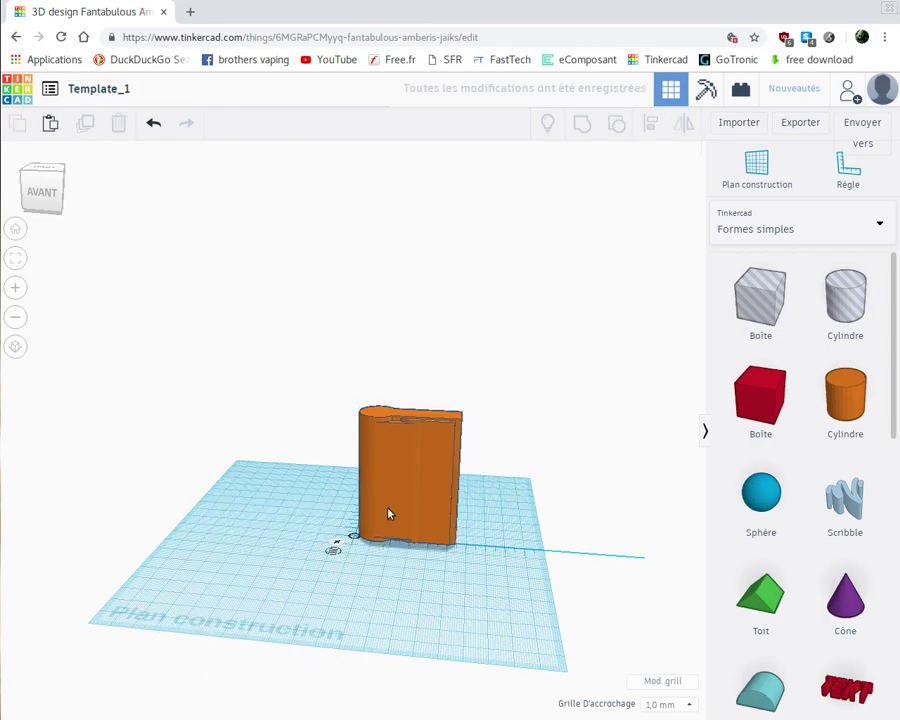
right_drag(352, 601, 443, 571)
right_drag(386, 566, 394, 537)
scroll(394, 536, up, 5)
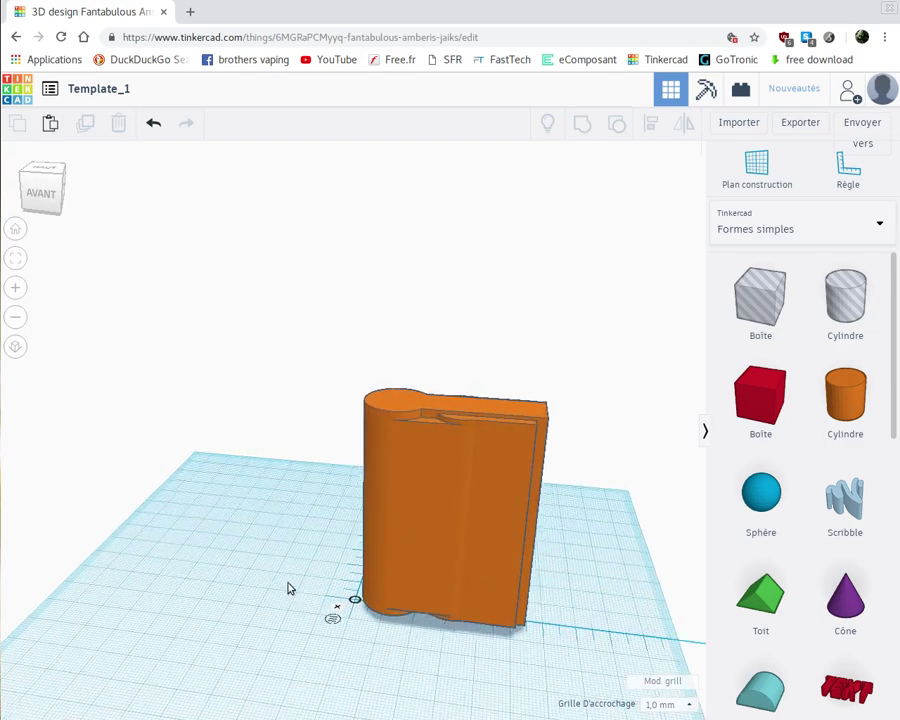
right_drag(283, 552, 198, 586)
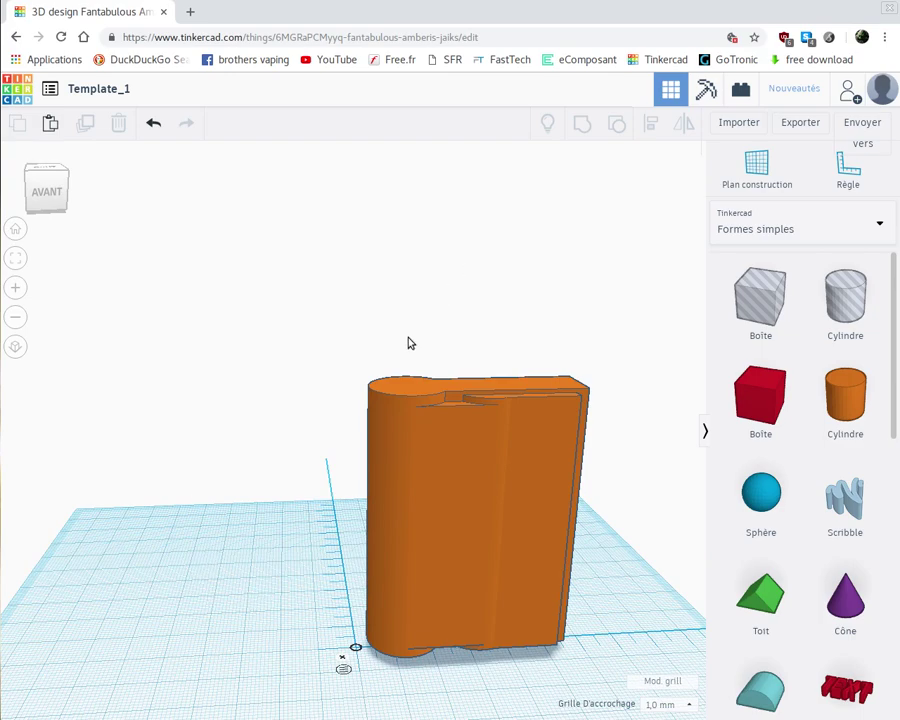
Switch the orange body to a hole and back to a solid orange shape
click(443, 535)
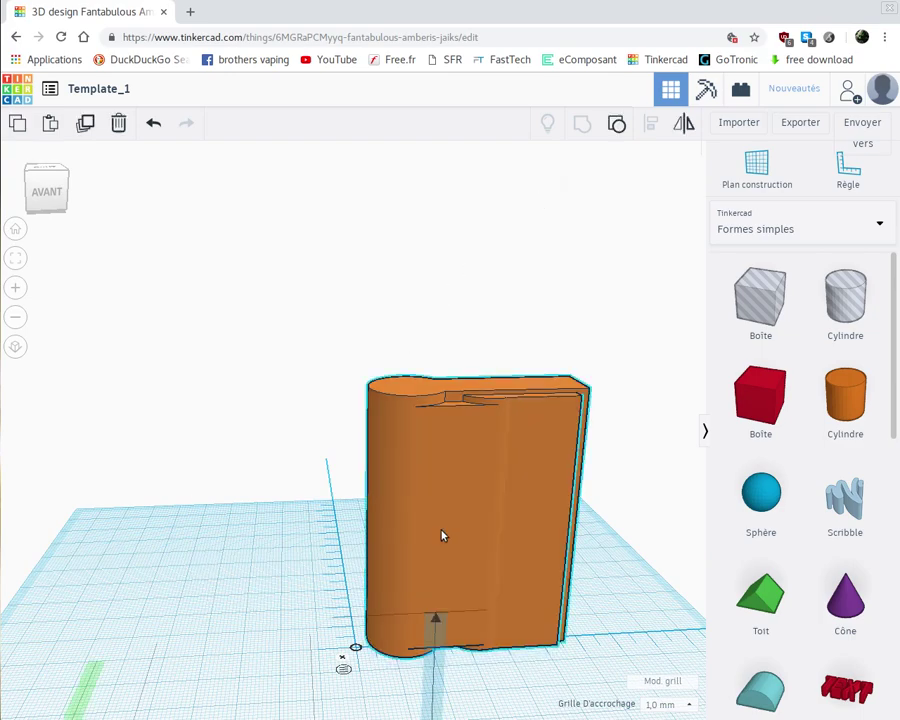
click(586, 182)
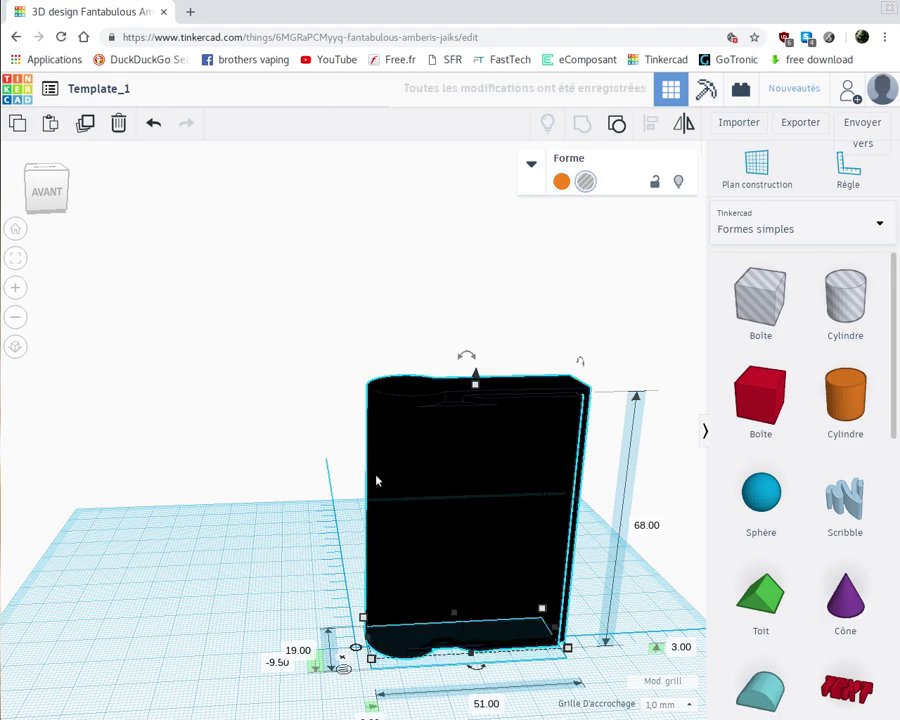
click(560, 182)
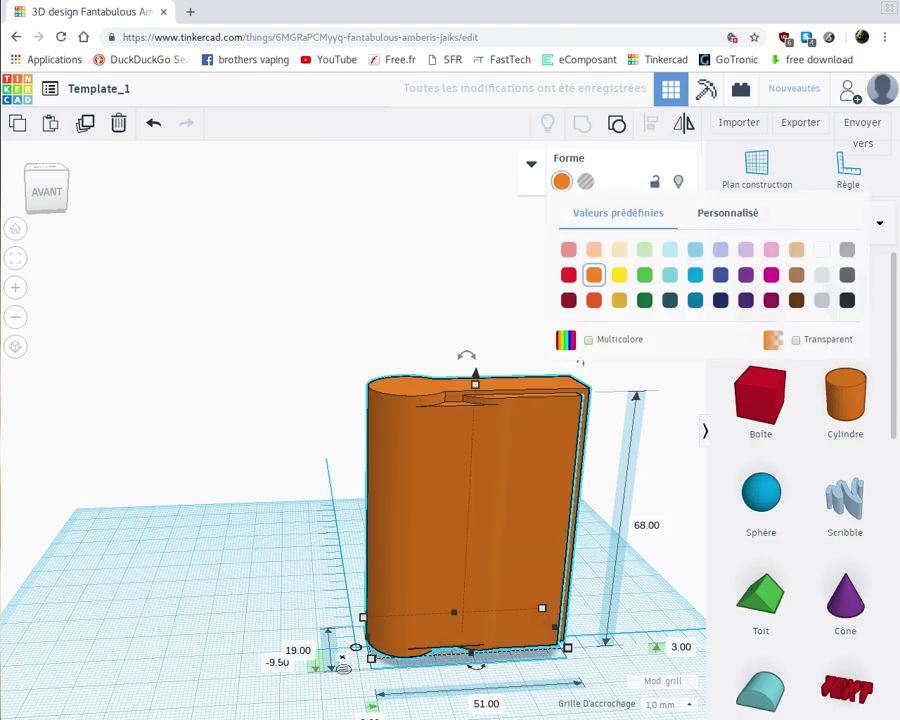